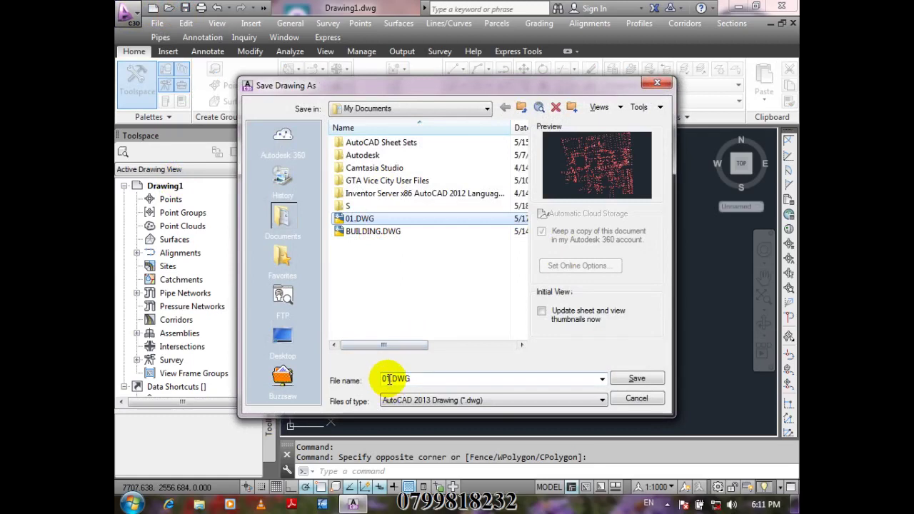
- Save the drawing as 02.DWG in My Documents in the AutoCAD 2013 Drawing format
{"action": "left_click_drag", "start_coordinate": [382, 379], "coordinate": [391, 380]}
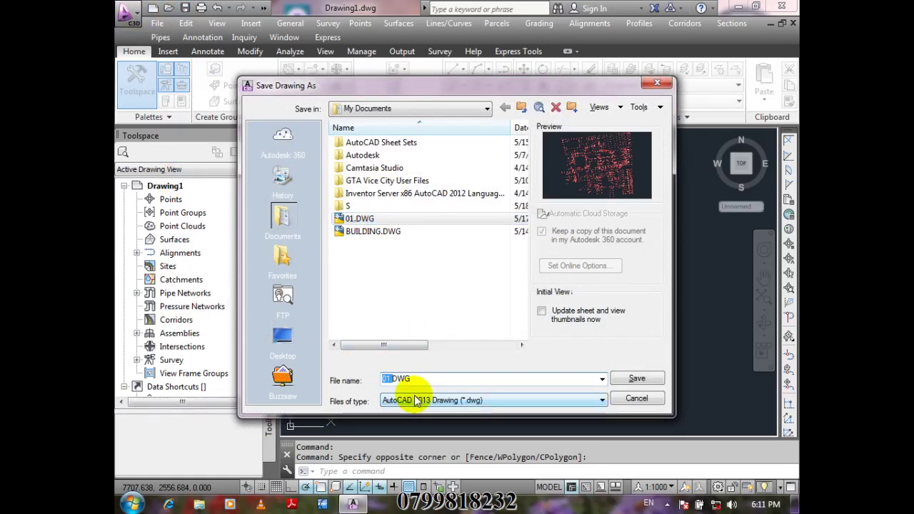
{"action": "type", "text": "0"}
{"action": "type", "text": "2."}
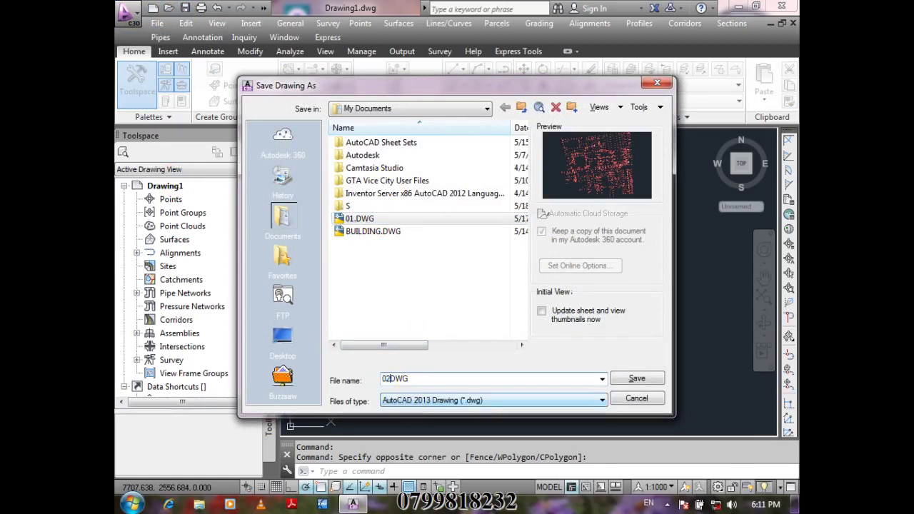
{"action": "left_click", "coordinate": [424, 378]}
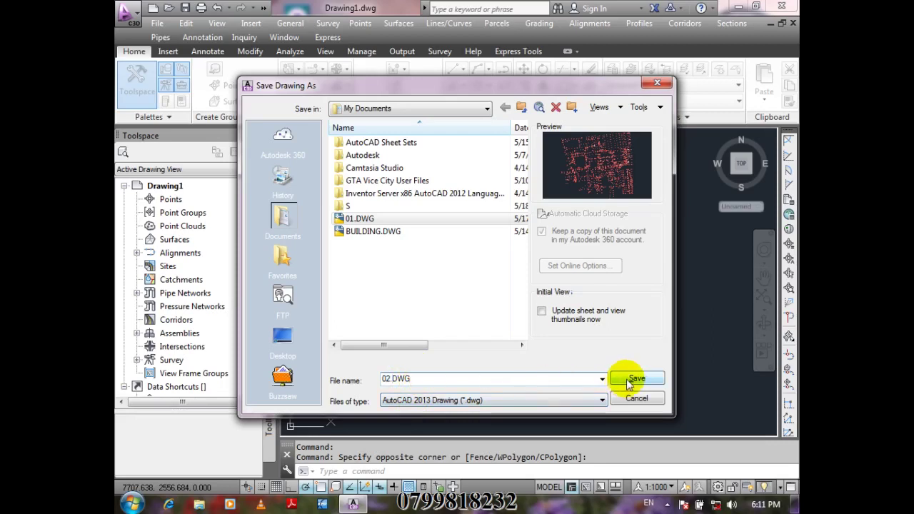
{"action": "left_click", "coordinate": [658, 379]}
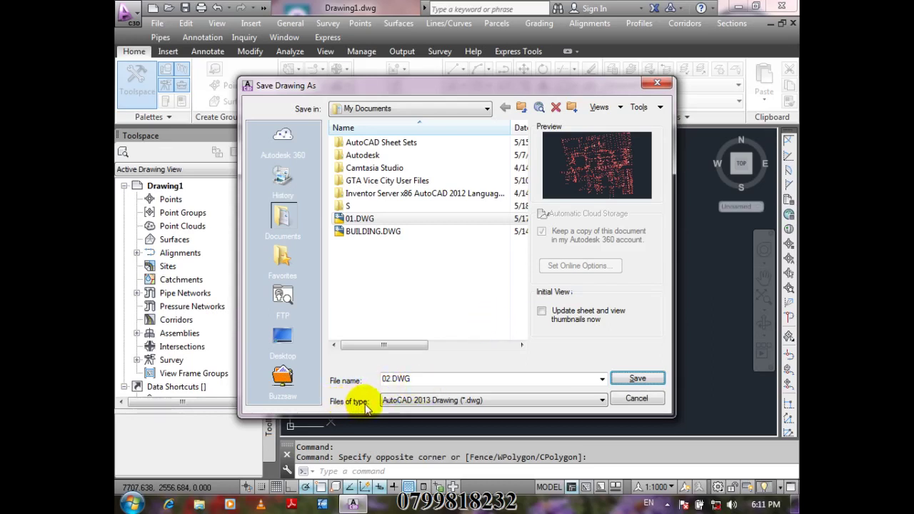
{"action": "left_click", "coordinate": [441, 402]}
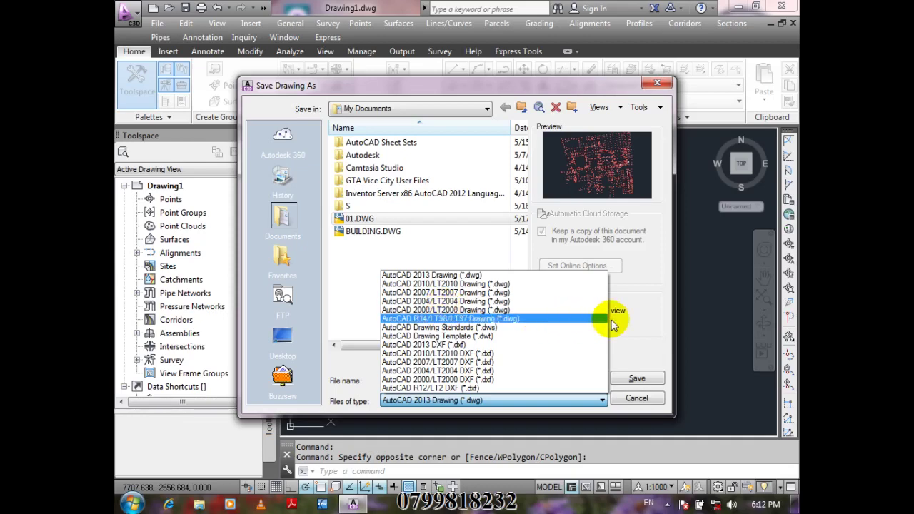
{"action": "left_click", "coordinate": [643, 312]}
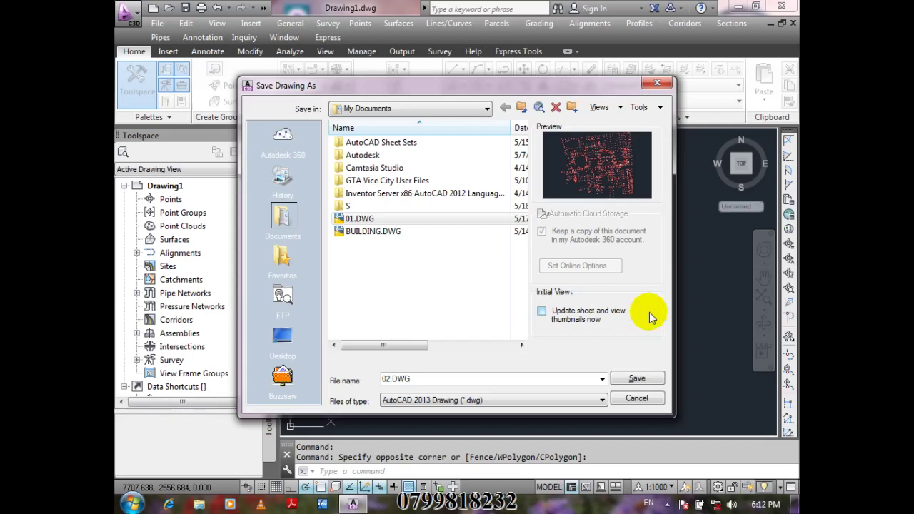
{"action": "left_click", "coordinate": [638, 380]}
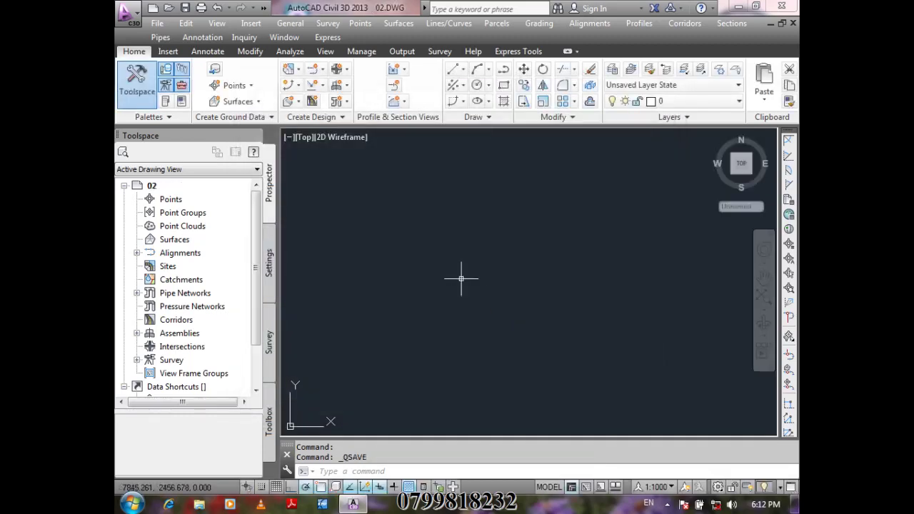
- Edit the settings of drawing 02 and set its coordinate system code to UTM84-42N
{"action": "left_click", "coordinate": [269, 243]}
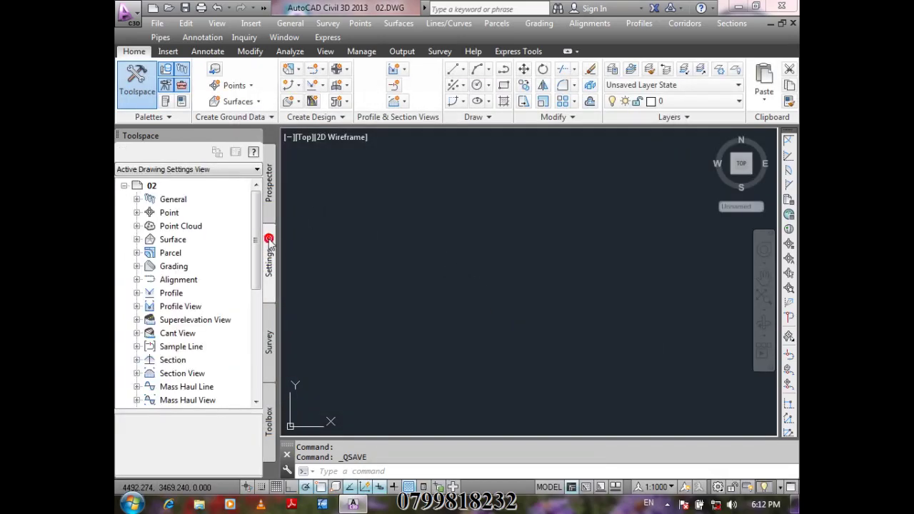
{"action": "right_click", "coordinate": [161, 189]}
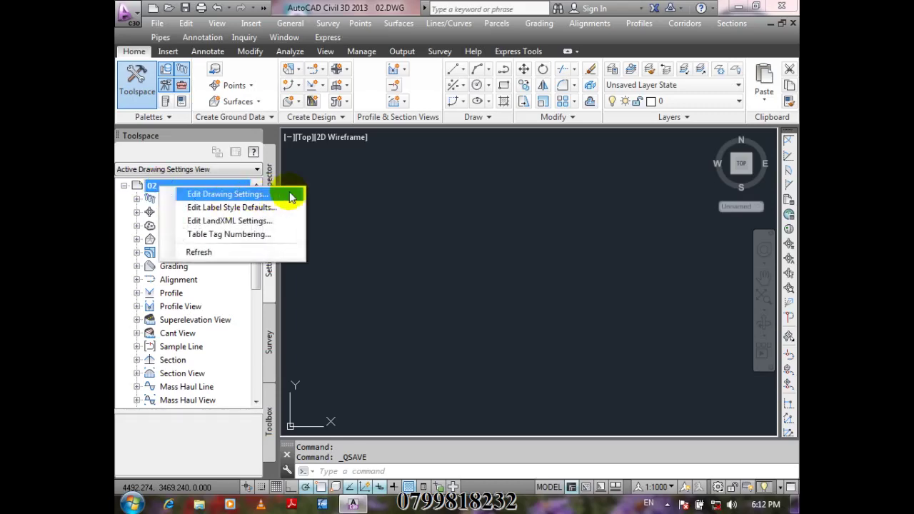
{"action": "left_click", "coordinate": [289, 192]}
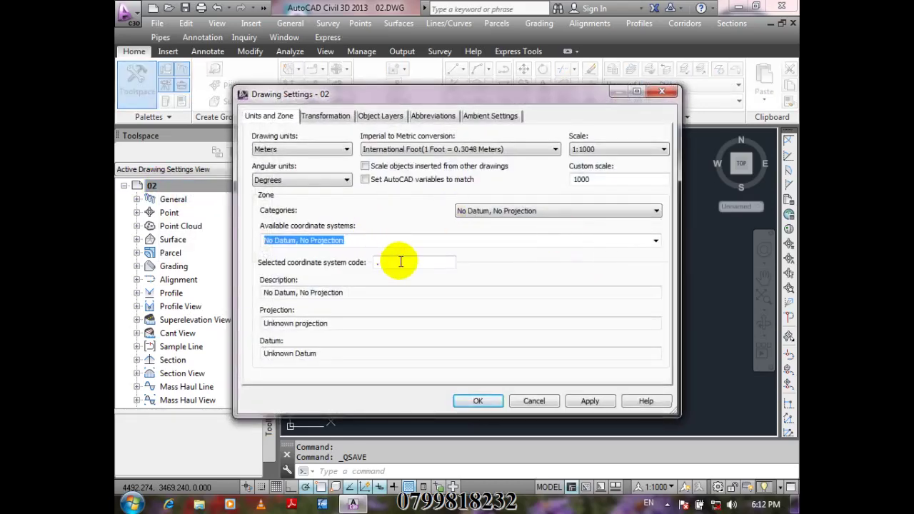
{"action": "left_click", "coordinate": [399, 262]}
{"action": "left_click", "coordinate": [406, 262]}
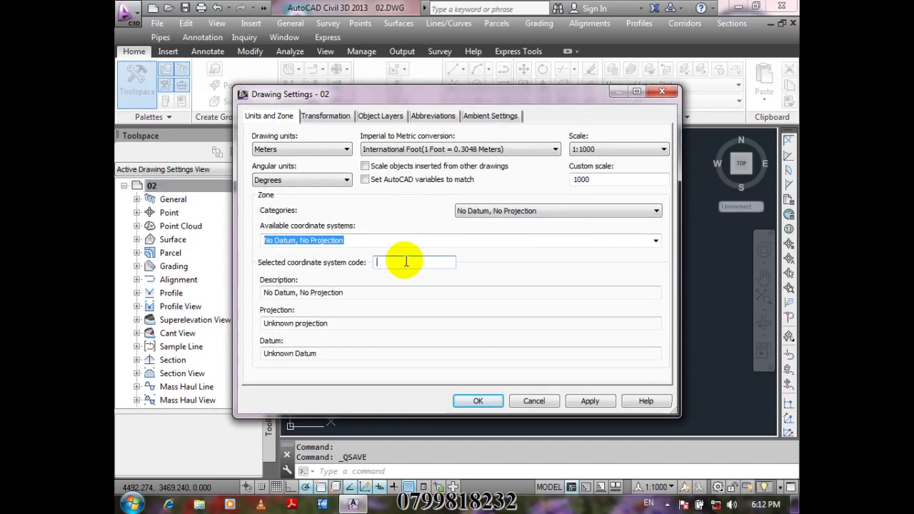
{"action": "type", "text": "UTM"}
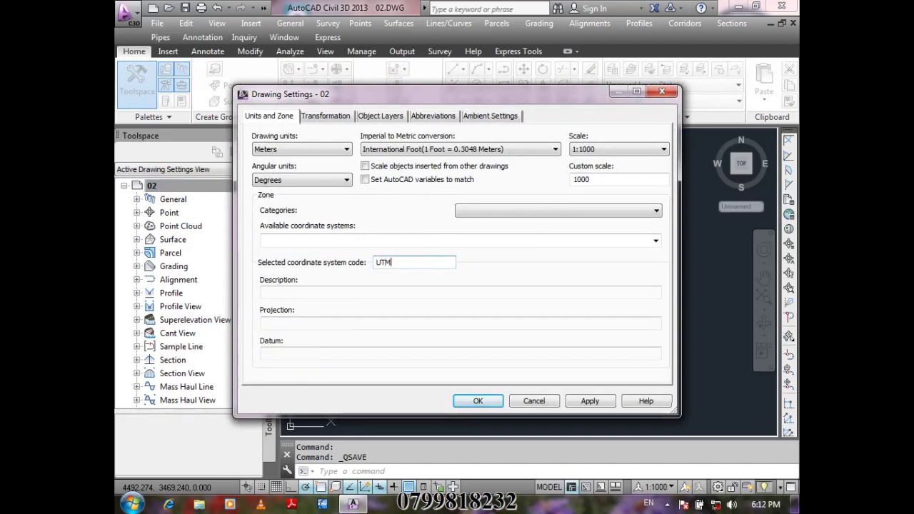
{"action": "type", "text": "84-42N"}
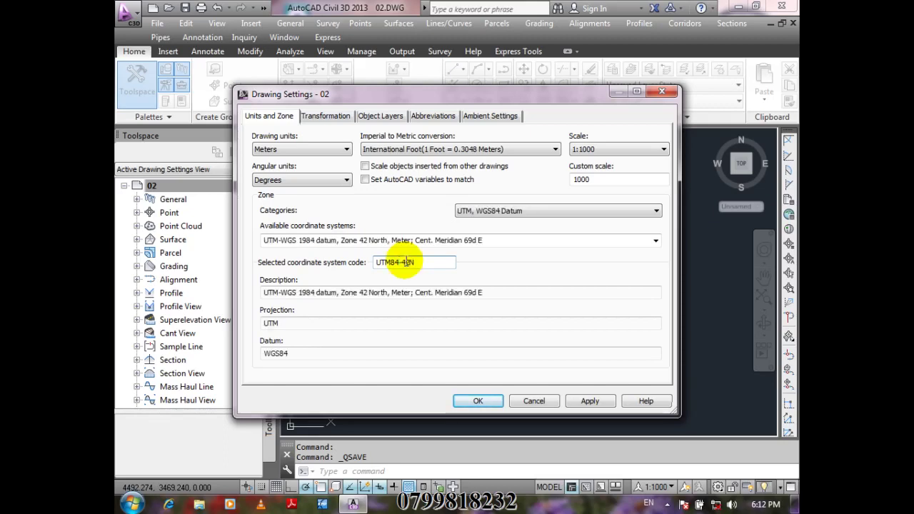
- Set the drawing scale to 1:100 and apply the drawing settings
{"action": "left_click", "coordinate": [607, 150]}
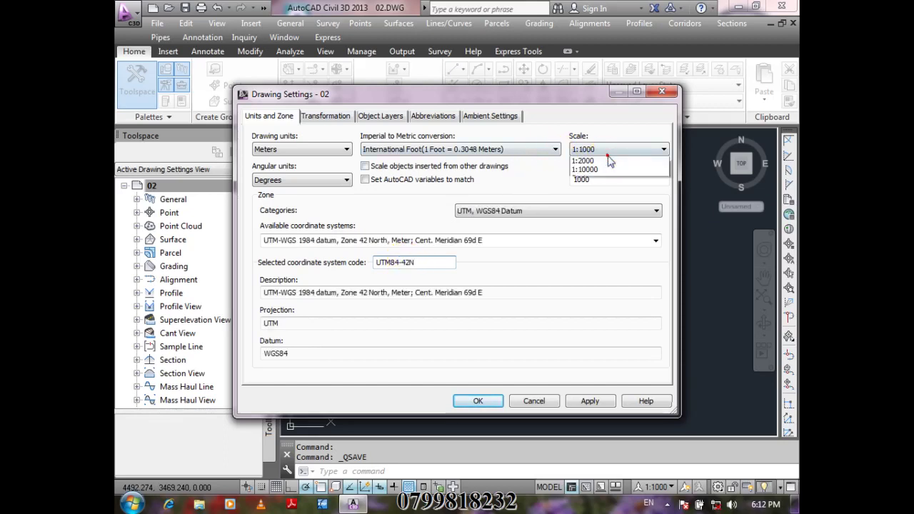
{"action": "left_click", "coordinate": [604, 162]}
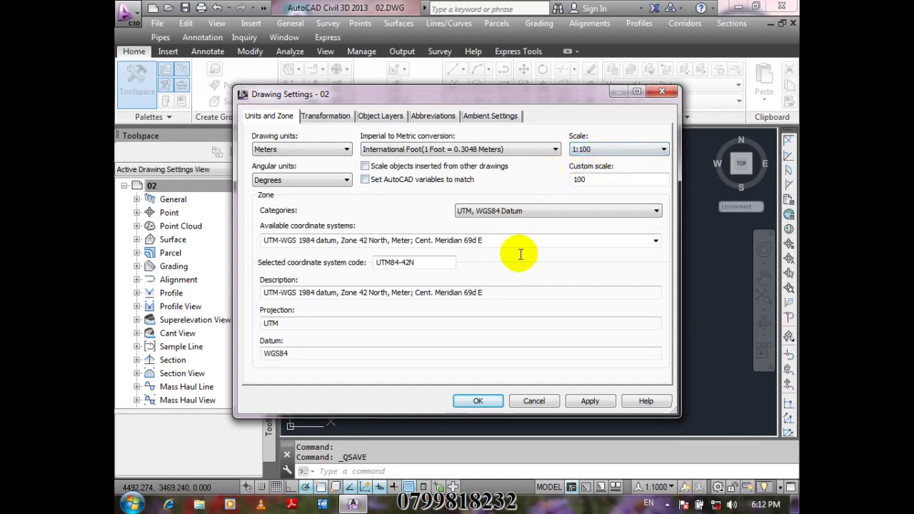
{"action": "left_click", "coordinate": [477, 402]}
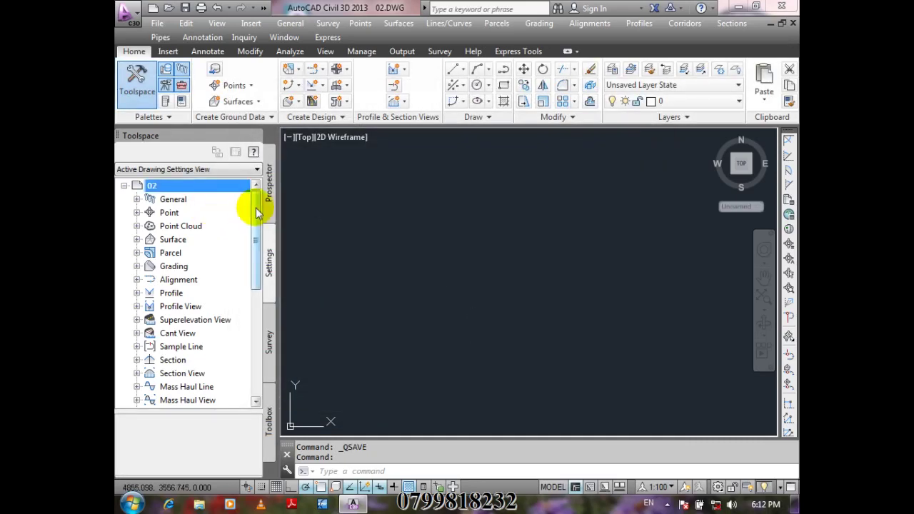
- Start a point import and browse for the source file in drive D's Autocad Civil 3D 2013 folder, subfolder CIVIL
{"action": "left_click", "coordinate": [368, 27]}
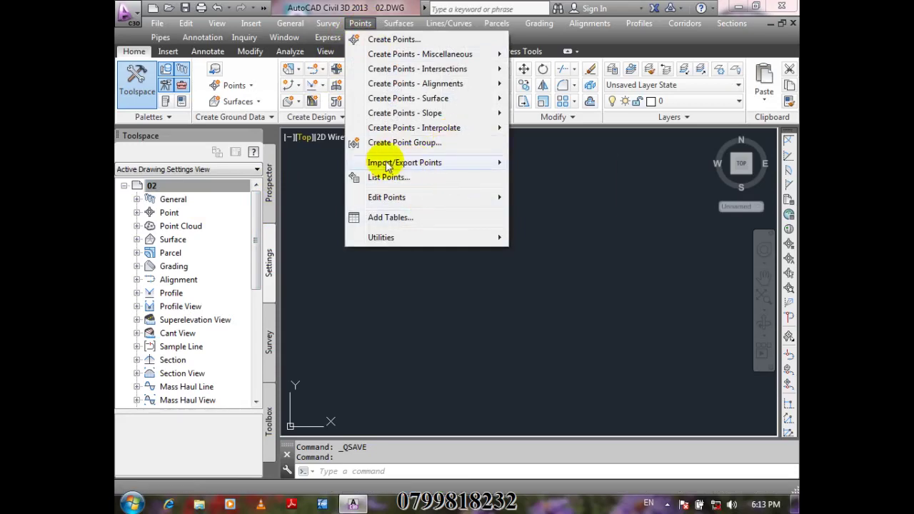
{"action": "mouse_move", "coordinate": [389, 163]}
{"action": "left_click", "coordinate": [570, 163]}
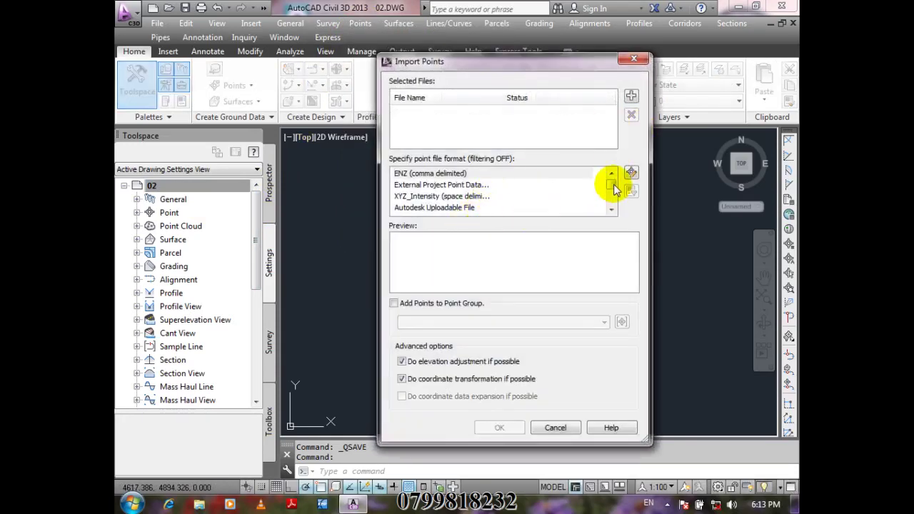
{"action": "left_click", "coordinate": [632, 99]}
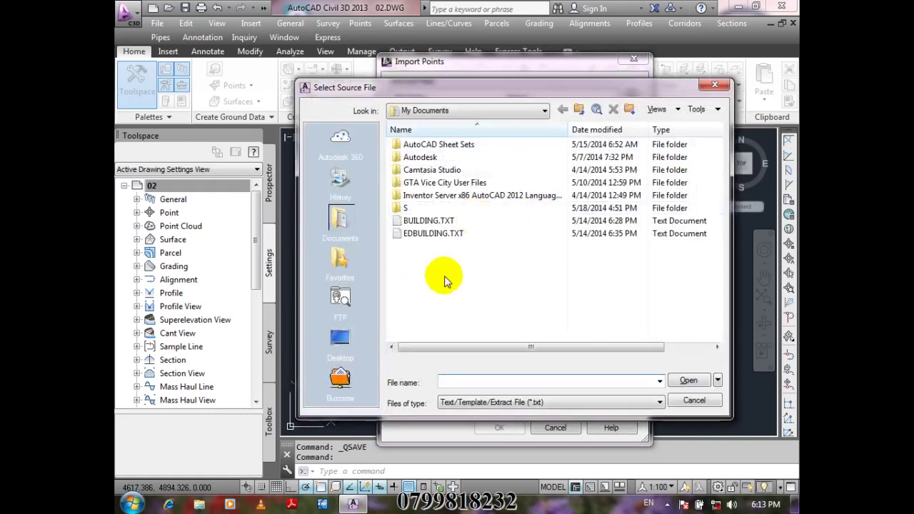
{"action": "left_click", "coordinate": [500, 110]}
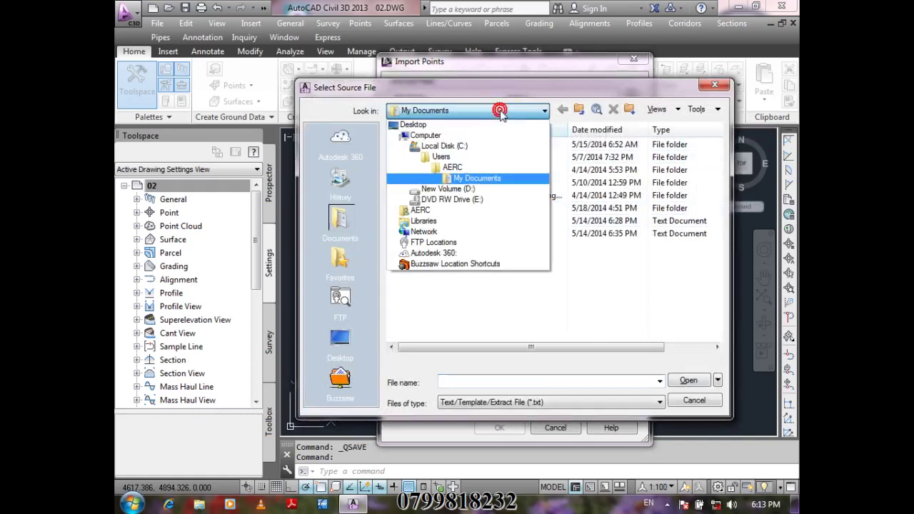
{"action": "left_click", "coordinate": [464, 193]}
{"action": "double_click", "coordinate": [469, 170]}
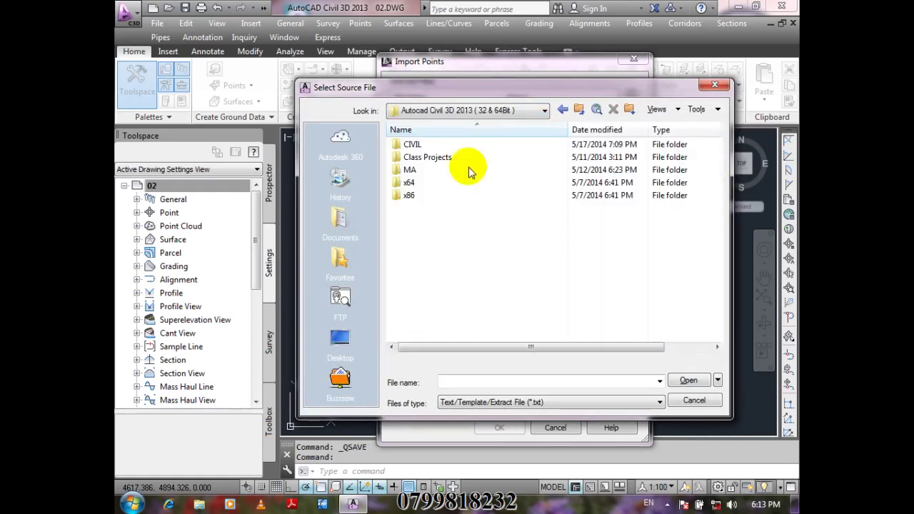
{"action": "double_click", "coordinate": [432, 145]}
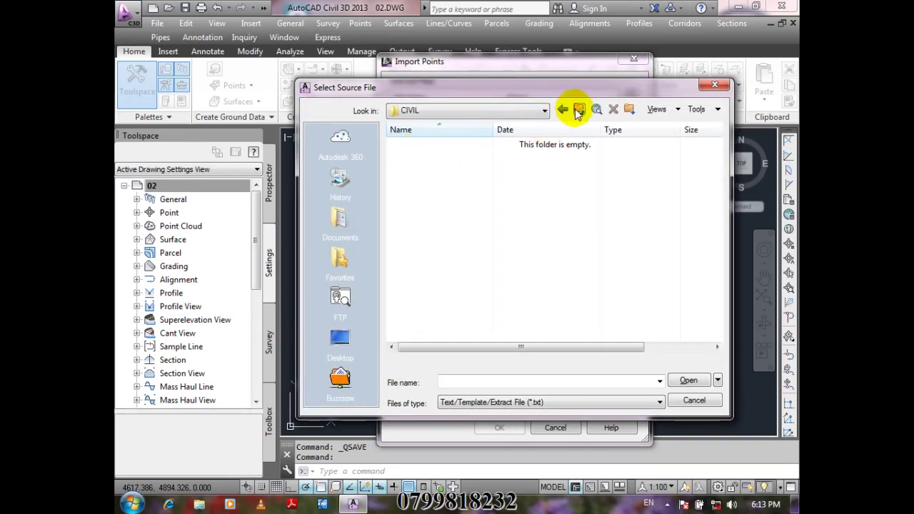
- Look for the point file in the Class Projects and MA folders
{"action": "left_click", "coordinate": [576, 108]}
{"action": "double_click", "coordinate": [427, 157]}
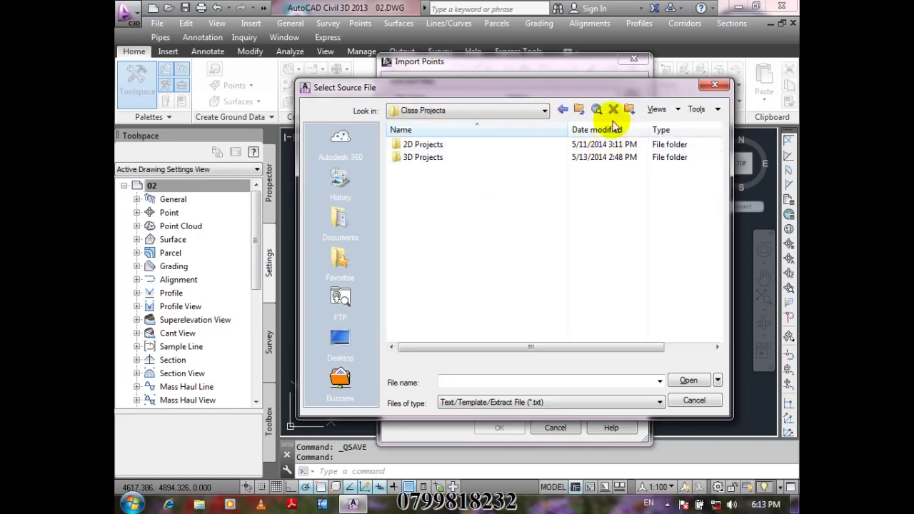
{"action": "left_click", "coordinate": [579, 111]}
{"action": "double_click", "coordinate": [413, 170]}
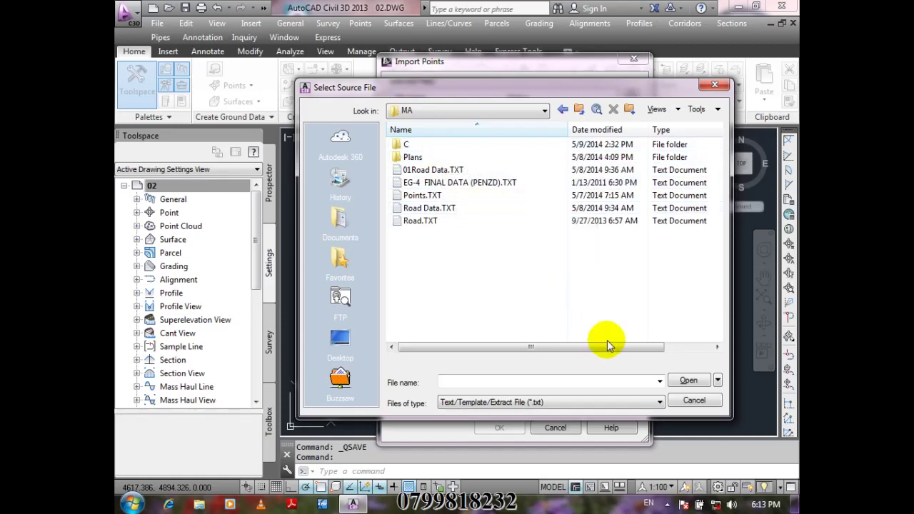
{"action": "left_click", "coordinate": [663, 506]}
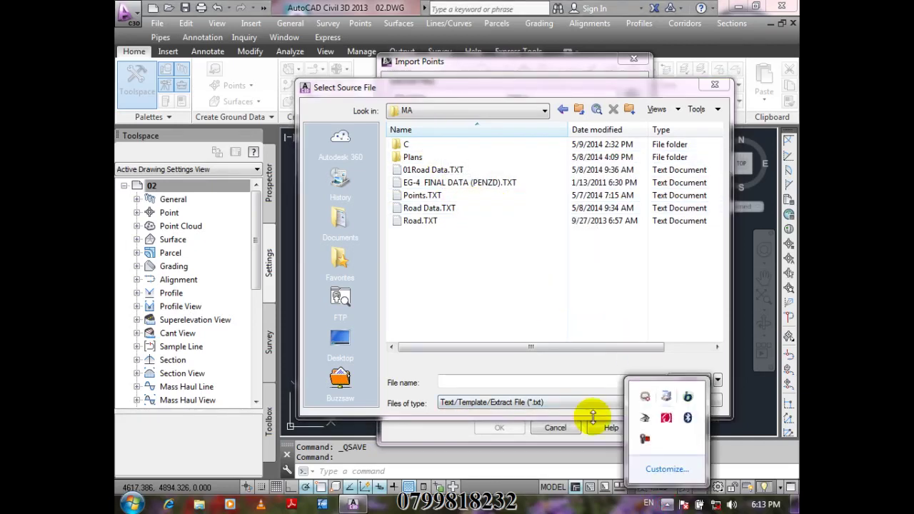
{"action": "left_click", "coordinate": [644, 442]}
{"action": "left_click", "coordinate": [742, 441]}
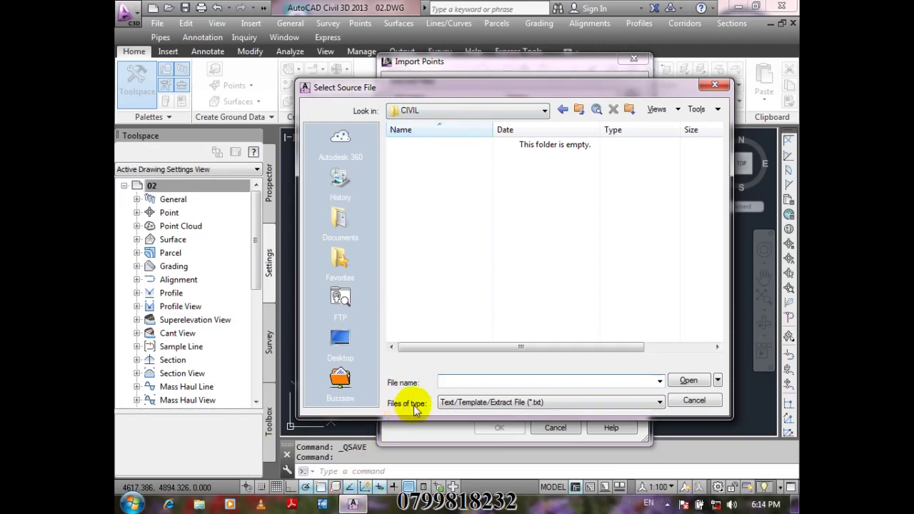
- Show all file types in the CIVIL folder and select 01Points.CSV
{"action": "left_click", "coordinate": [476, 403]}
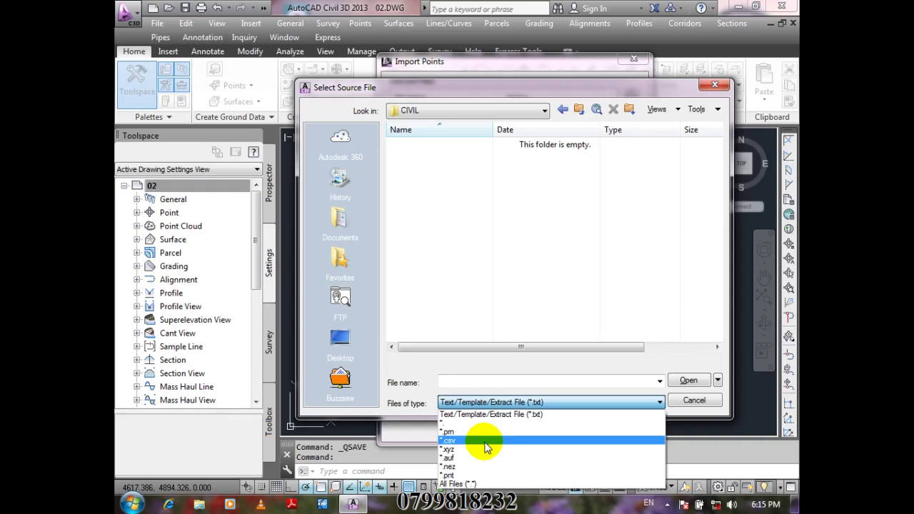
{"action": "left_click", "coordinate": [478, 484]}
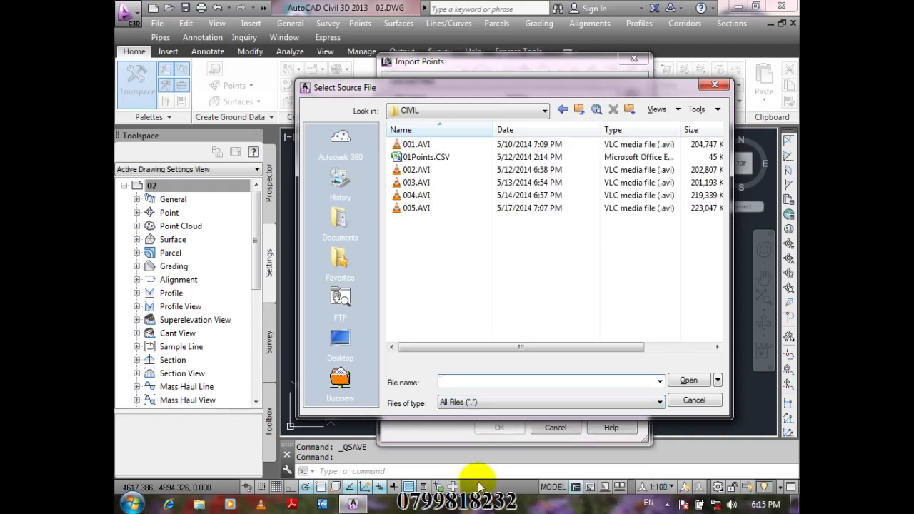
{"action": "left_click", "coordinate": [455, 157]}
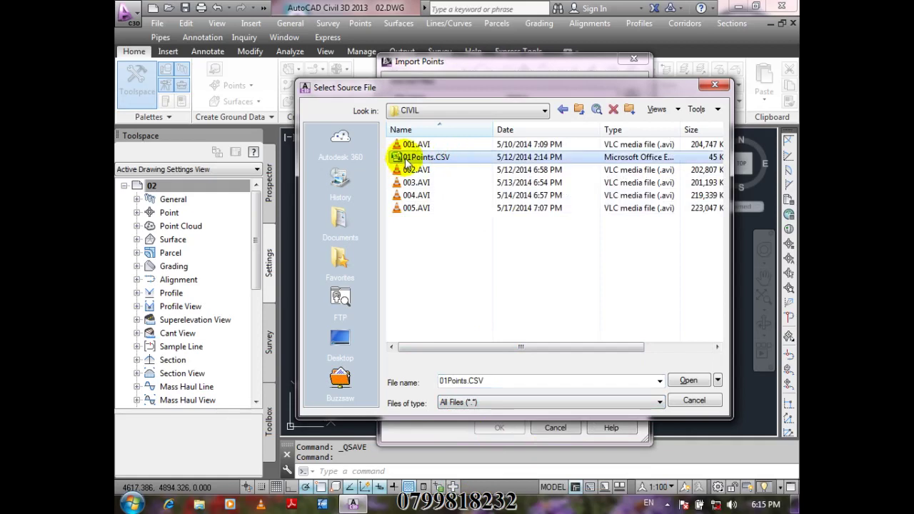
- Open 01Points.CSV in Excel, examine the order of its data columns, and close it
{"action": "right_click", "coordinate": [455, 159]}
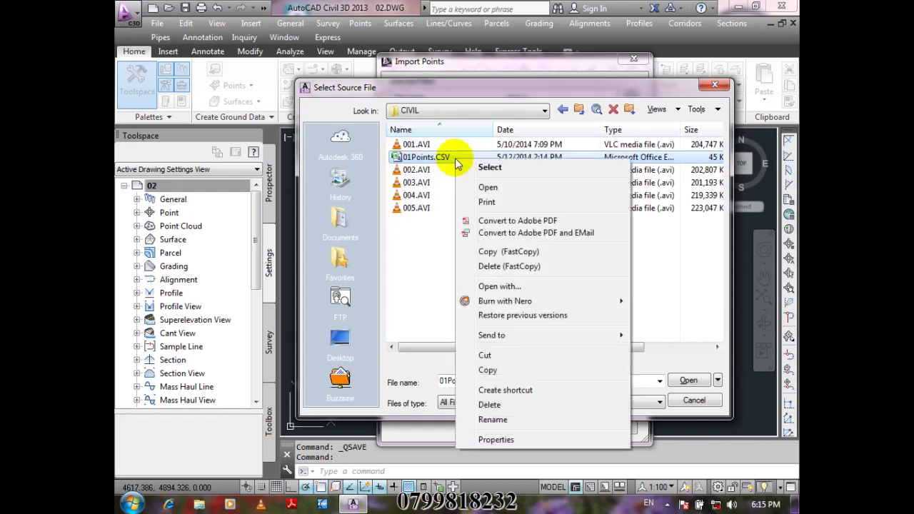
{"action": "left_click", "coordinate": [491, 187]}
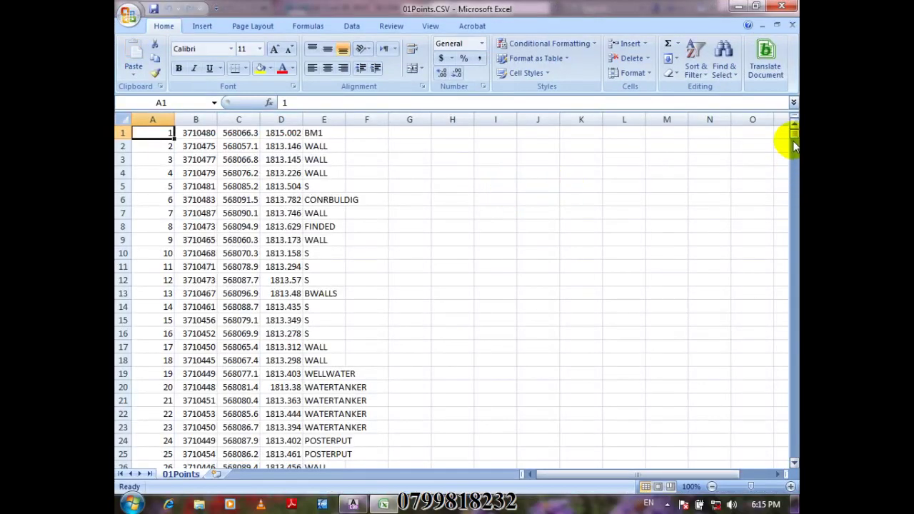
{"action": "left_click", "coordinate": [782, 7]}
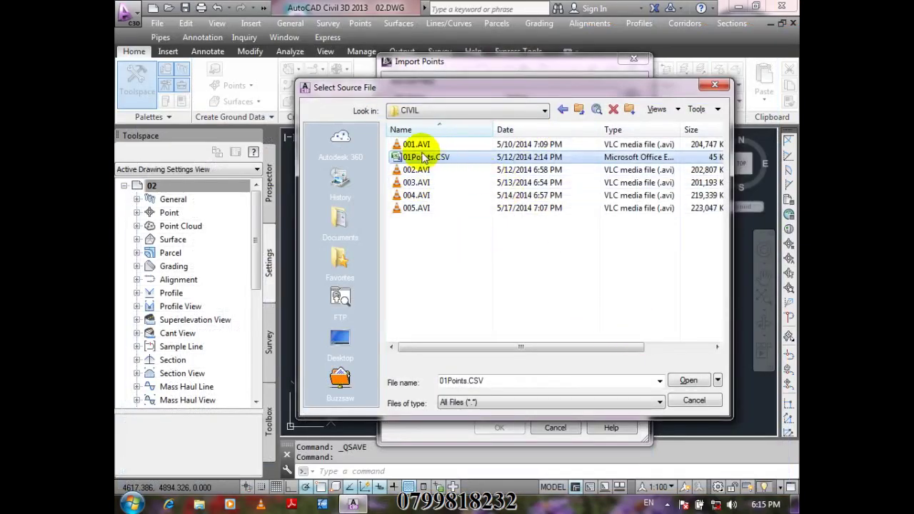
- Add 01Points.CSV to the point import and set its point file format to PNEZD (comma delimited)
{"action": "left_click", "coordinate": [690, 381]}
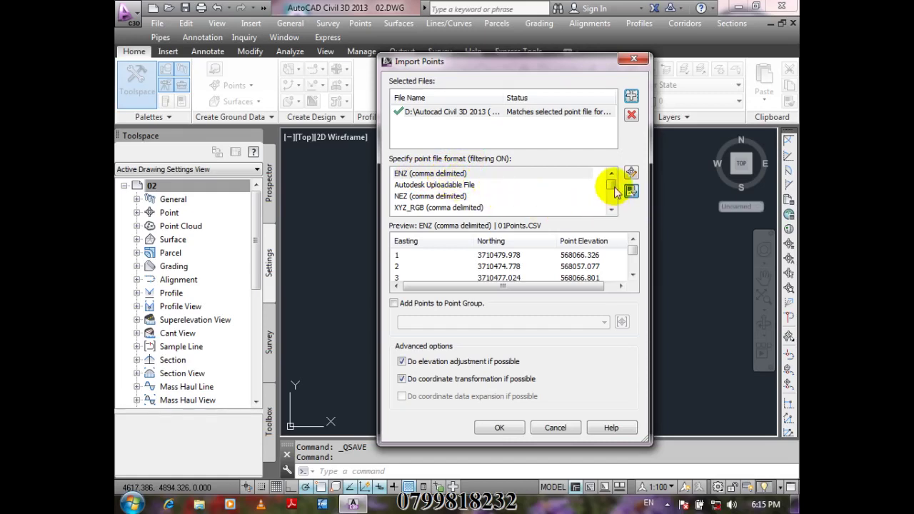
{"action": "left_click_drag", "start_coordinate": [611, 186], "coordinate": [611, 208]}
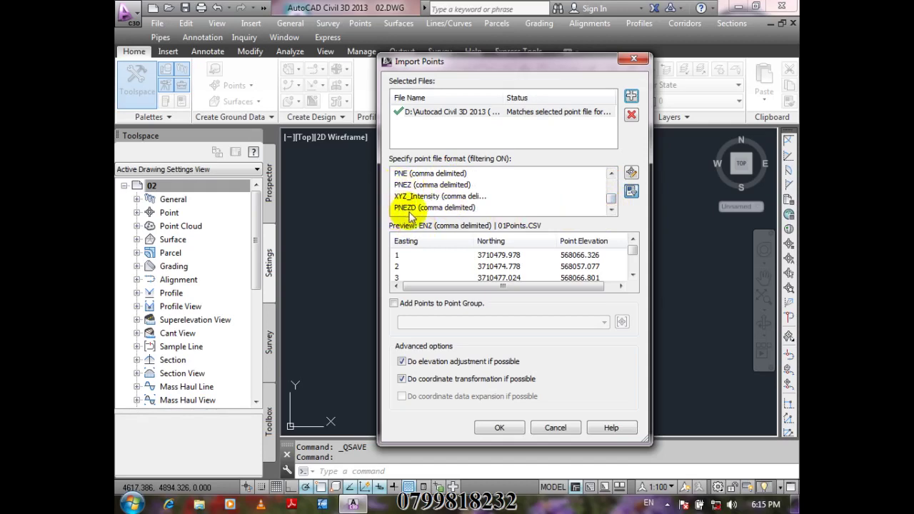
{"action": "left_click", "coordinate": [448, 214]}
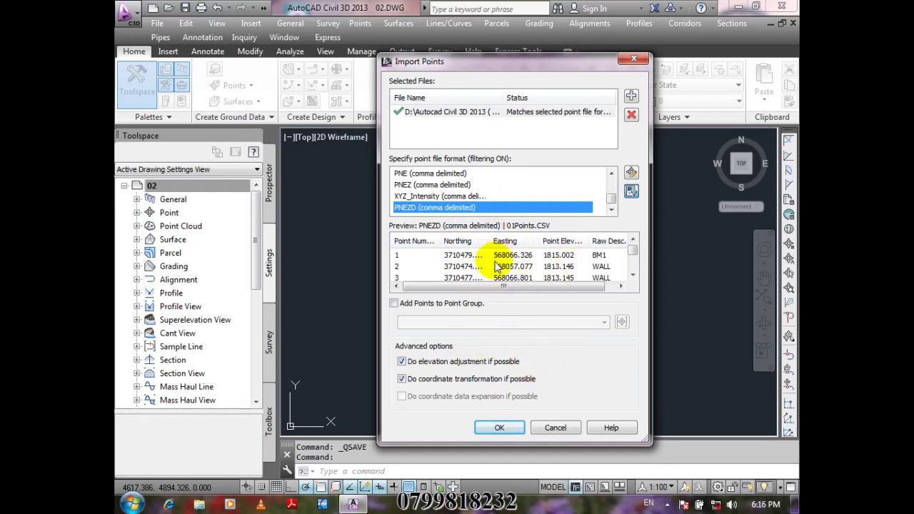
- Look through the available point file formats, then import the points and zoom to the drawing extents
{"action": "mouse_move", "coordinate": [611, 200]}
{"action": "left_mouse_down"}
{"action": "mouse_move", "coordinate": [612, 184]}
{"action": "mouse_move", "coordinate": [612, 197]}
{"action": "left_mouse_up"}
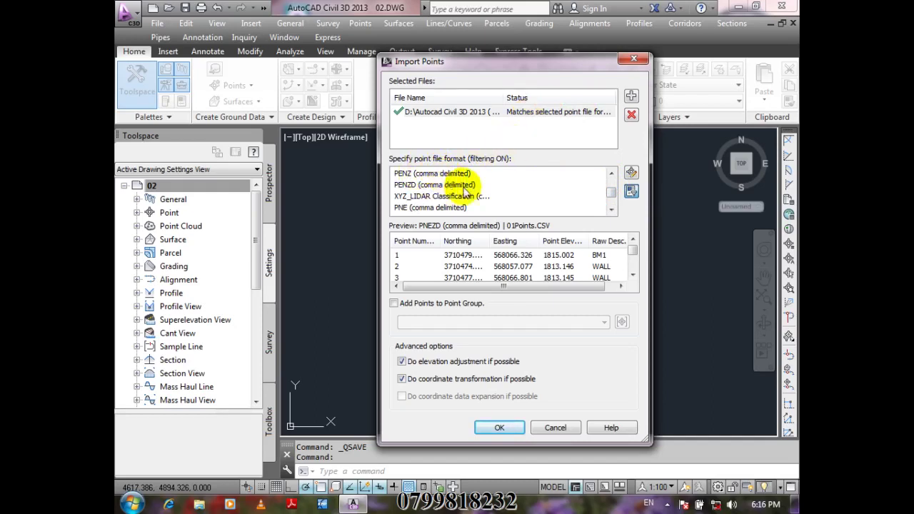
{"action": "left_click_drag", "start_coordinate": [612, 202], "coordinate": [613, 185]}
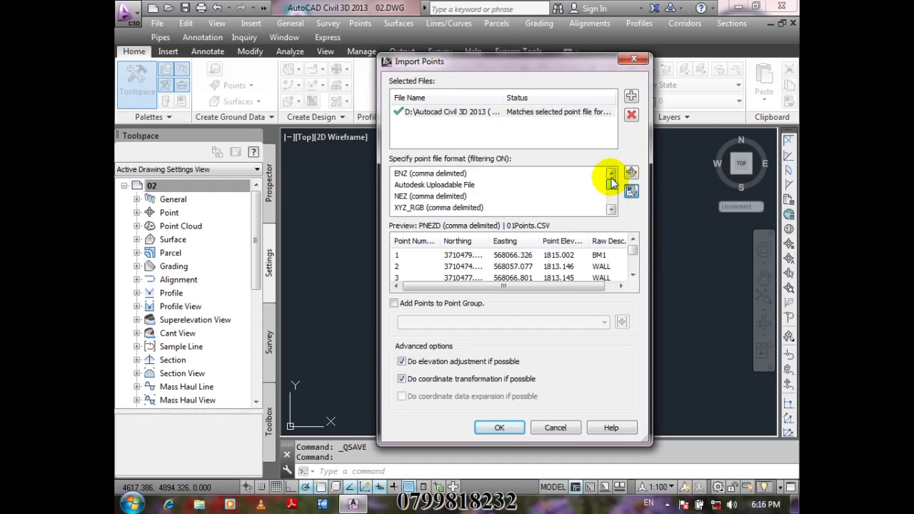
{"action": "left_click_drag", "start_coordinate": [613, 184], "coordinate": [612, 213]}
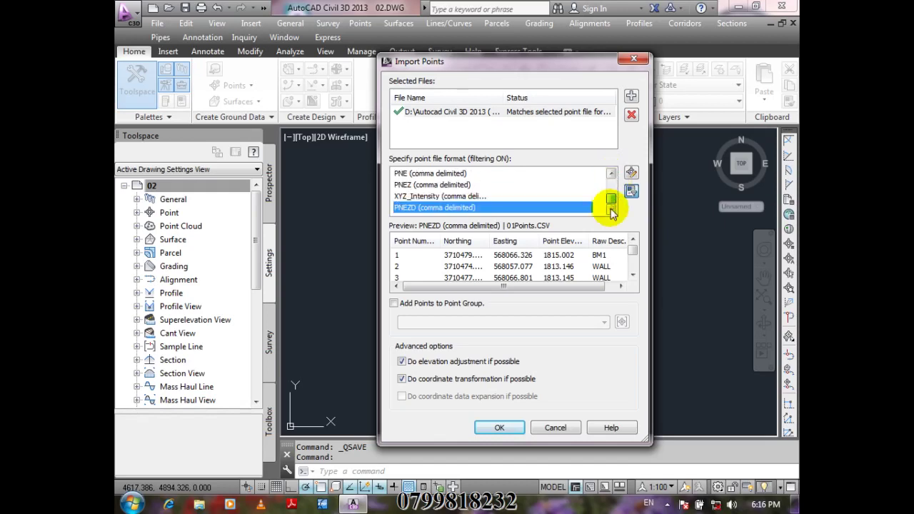
{"action": "left_click", "coordinate": [499, 428]}
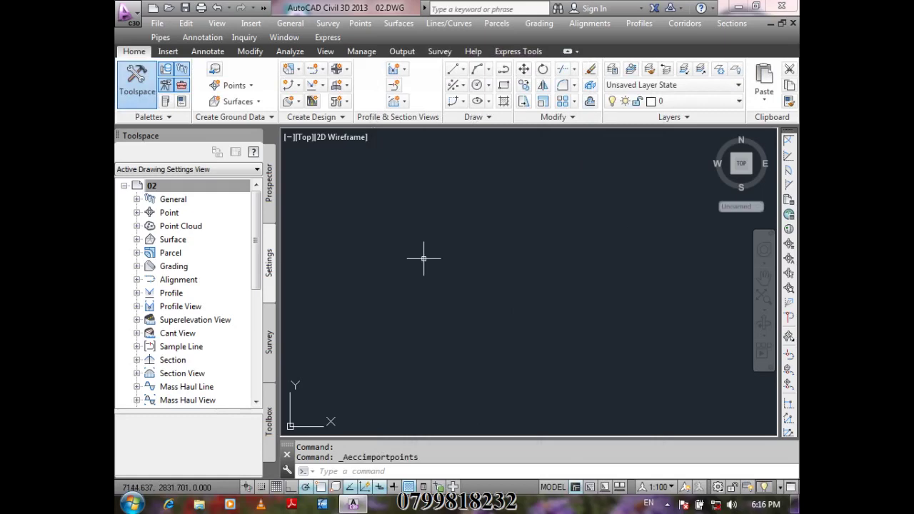
{"action": "type", "text": "z"}
{"action": "key", "text": "Return"}
{"action": "type", "text": "e"}
{"action": "key", "text": "Return"}
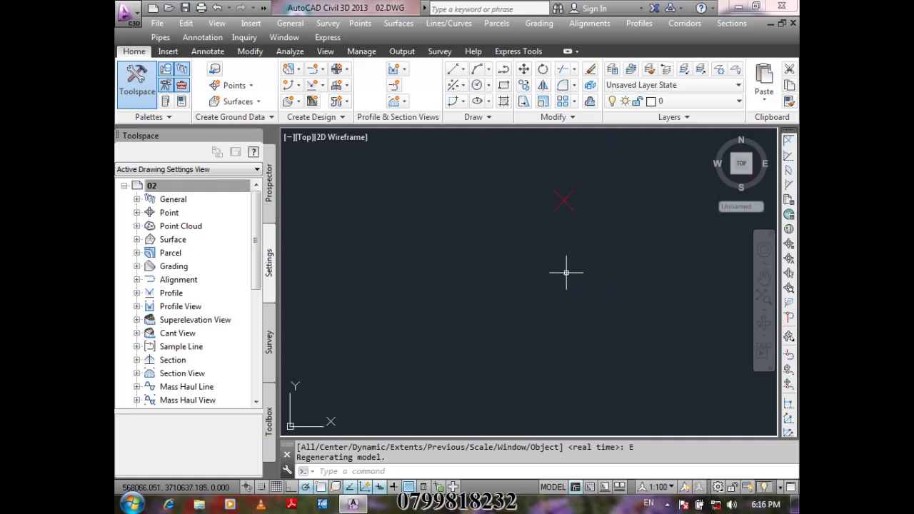
{"action": "type", "text": "x"}
{"action": "key", "text": "Return"}
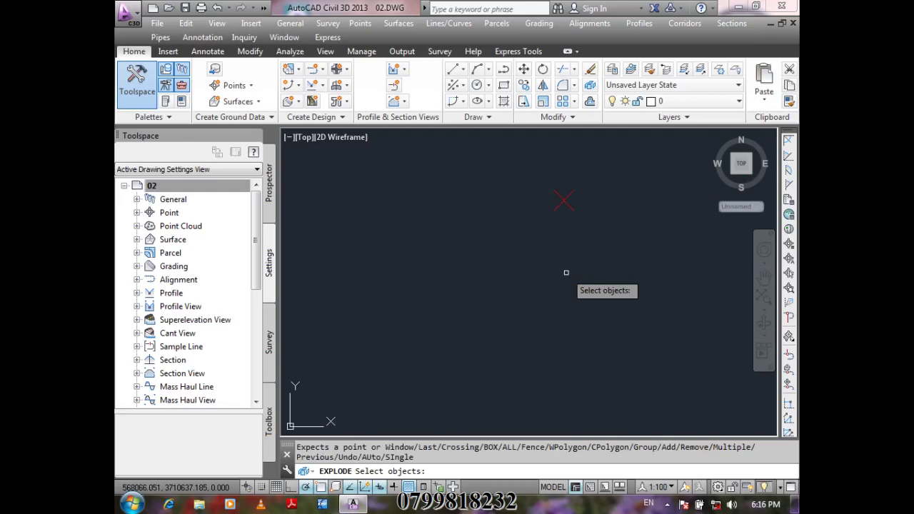
{"action": "key", "text": "Escape"}
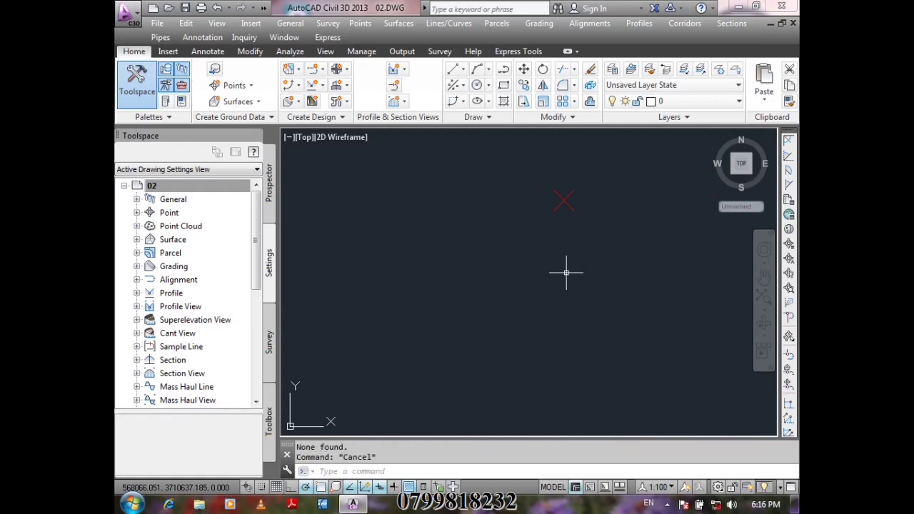
- Zoom to the drawing extents so that all imported survey points fit in the view
{"action": "type", "text": "z"}
{"action": "key", "text": "Return"}
{"action": "type", "text": "E"}
{"action": "key", "text": "Return"}
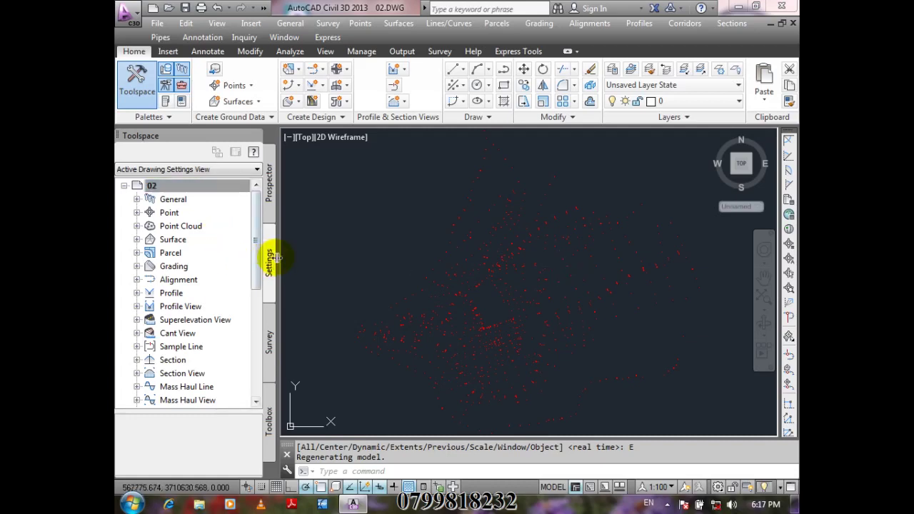
- Start creating a TIN surface and name it MSURFACE
{"action": "left_click", "coordinate": [270, 214]}
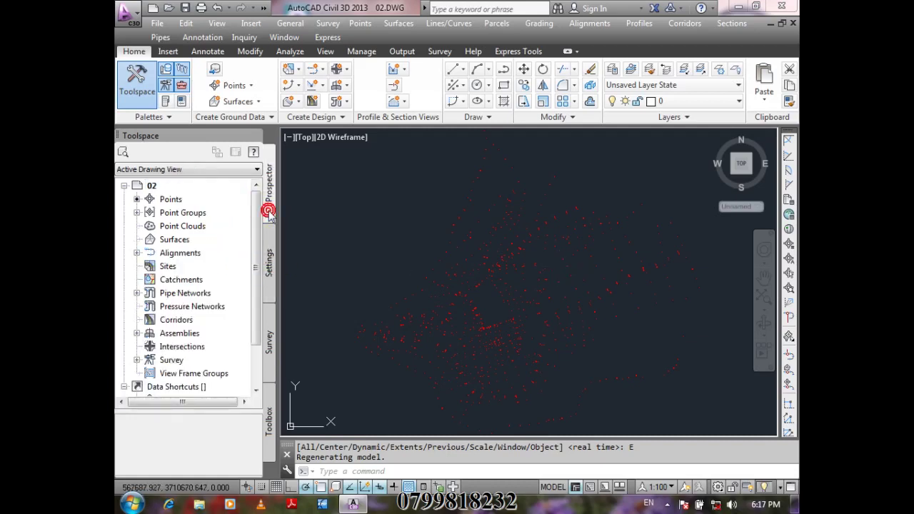
{"action": "right_click", "coordinate": [196, 240]}
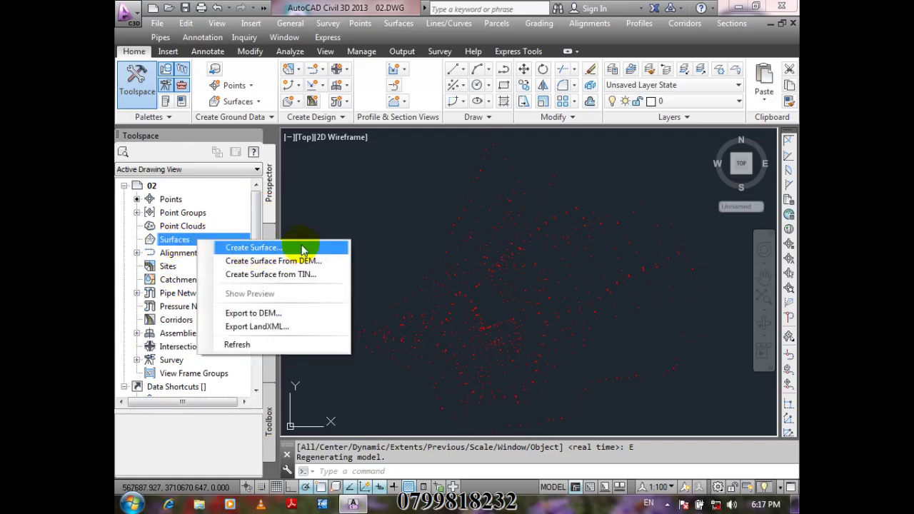
{"action": "left_click", "coordinate": [409, 27]}
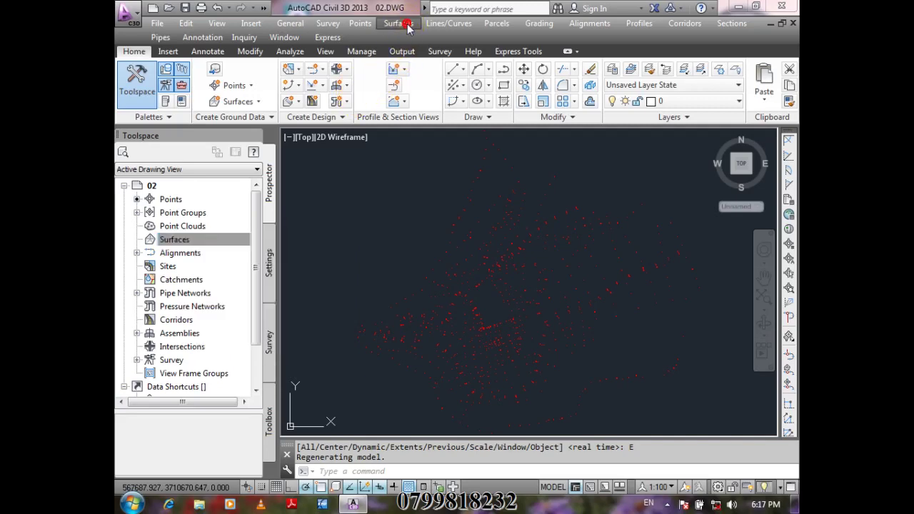
{"action": "left_click", "coordinate": [404, 26]}
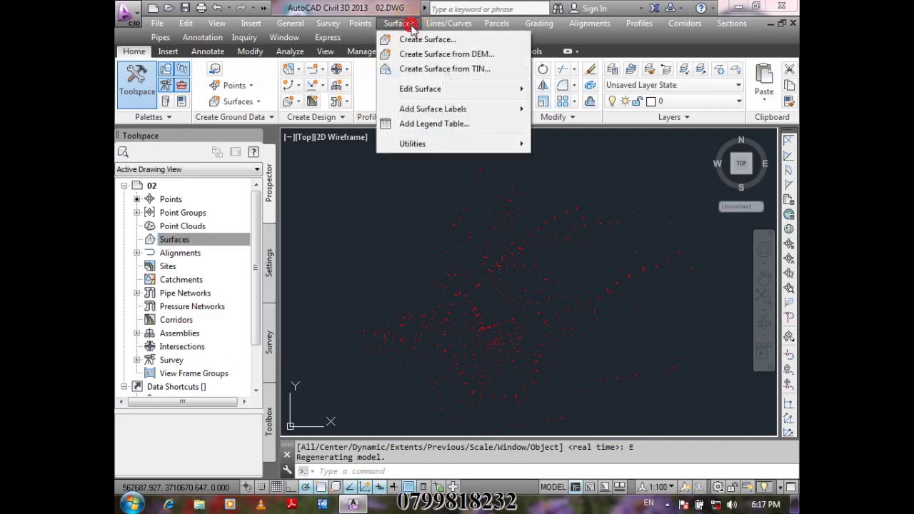
{"action": "left_click", "coordinate": [465, 42]}
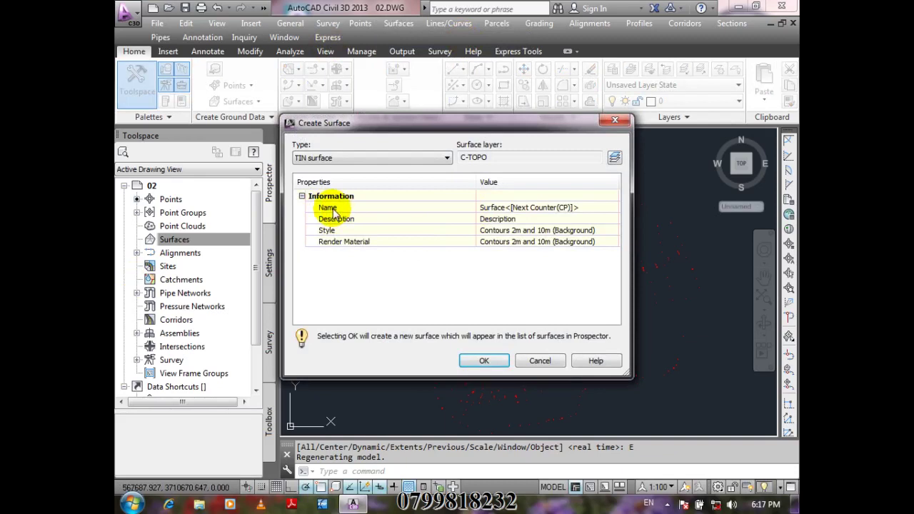
{"action": "left_click", "coordinate": [571, 208]}
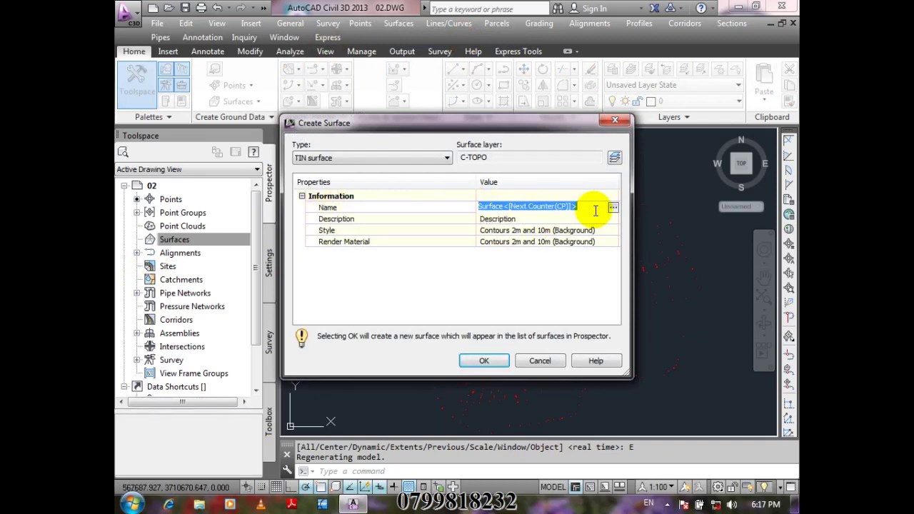
{"action": "type", "text": "MS"}
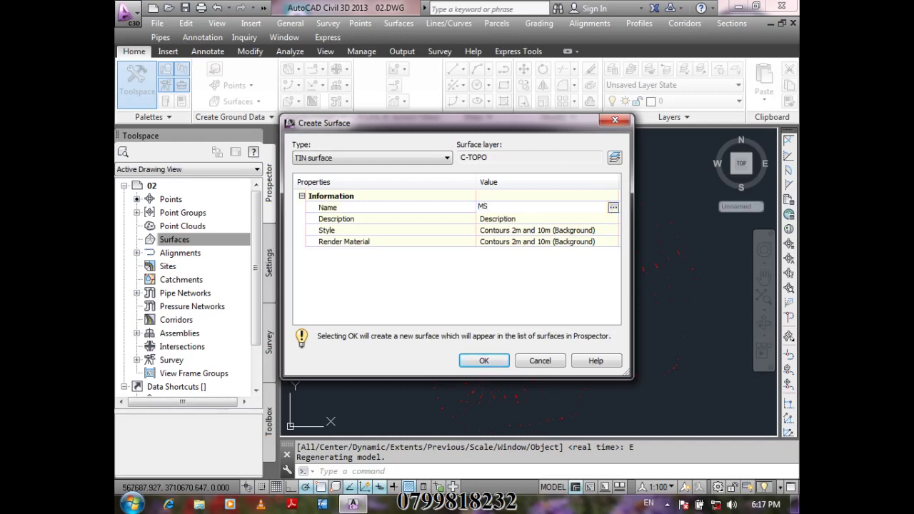
{"action": "type", "text": "URFACE"}
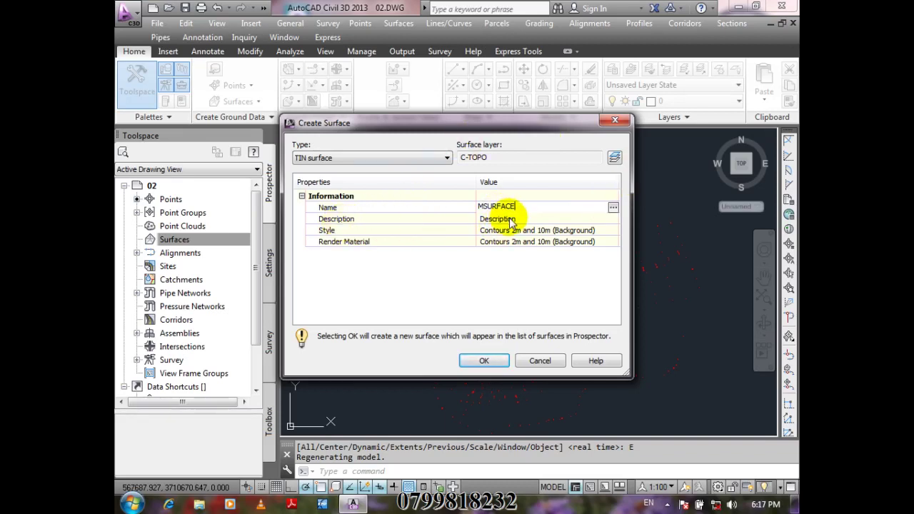
{"action": "left_click", "coordinate": [536, 218]}
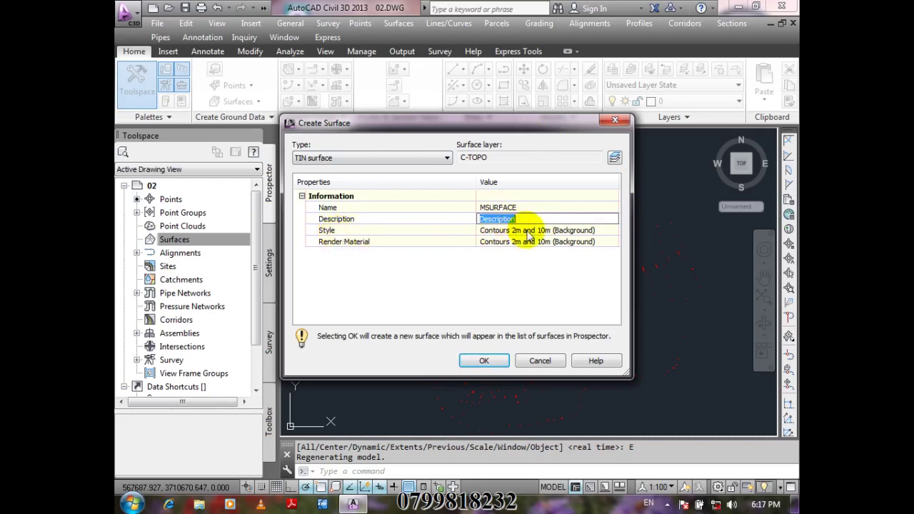
- Set the new surface's style to Contours 1m and 5m (Design)
{"action": "left_click", "coordinate": [528, 232]}
{"action": "left_click", "coordinate": [610, 231]}
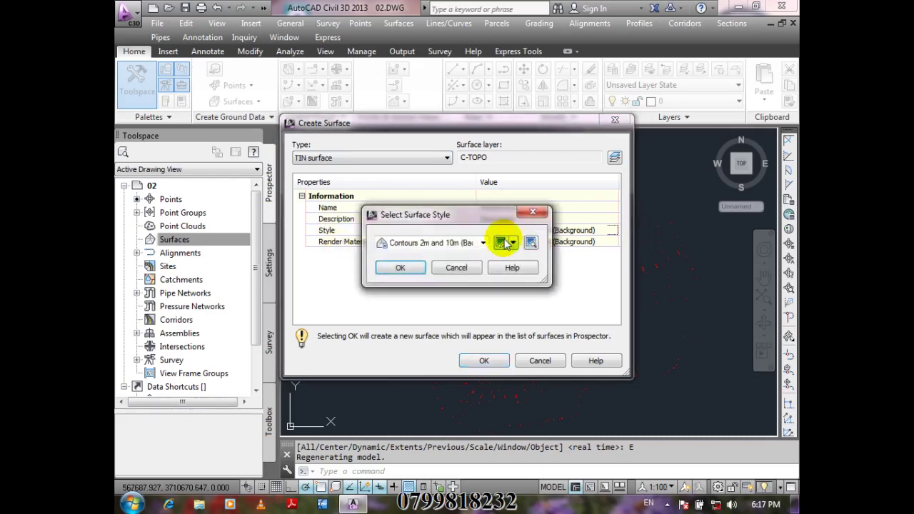
{"action": "left_click", "coordinate": [483, 243]}
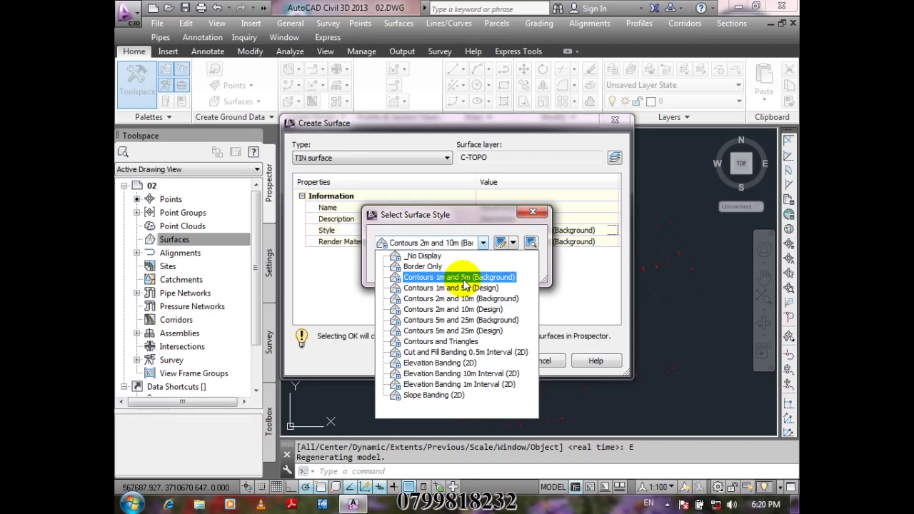
{"action": "left_click", "coordinate": [490, 289]}
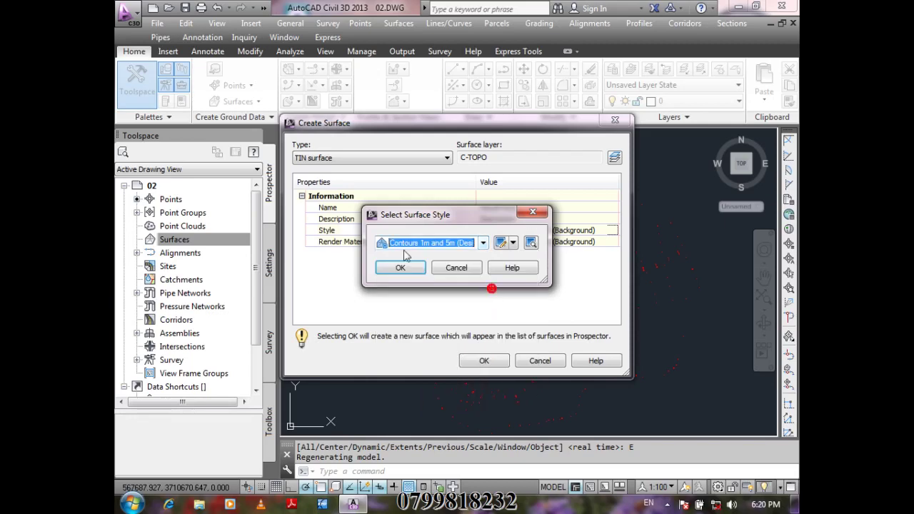
{"action": "left_click", "coordinate": [403, 268]}
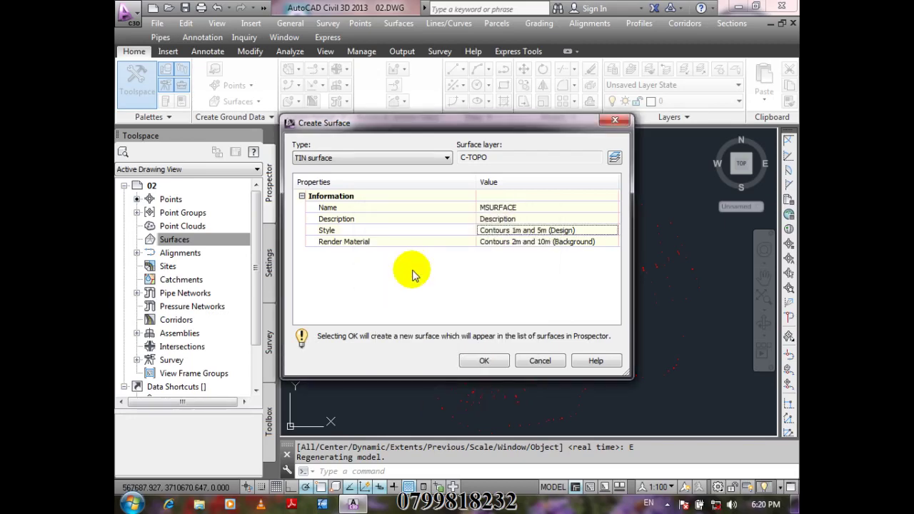
- Accept ByBlock as the render material and create the surface
{"action": "left_click", "coordinate": [543, 234]}
{"action": "left_click", "coordinate": [591, 242]}
{"action": "left_click", "coordinate": [613, 243]}
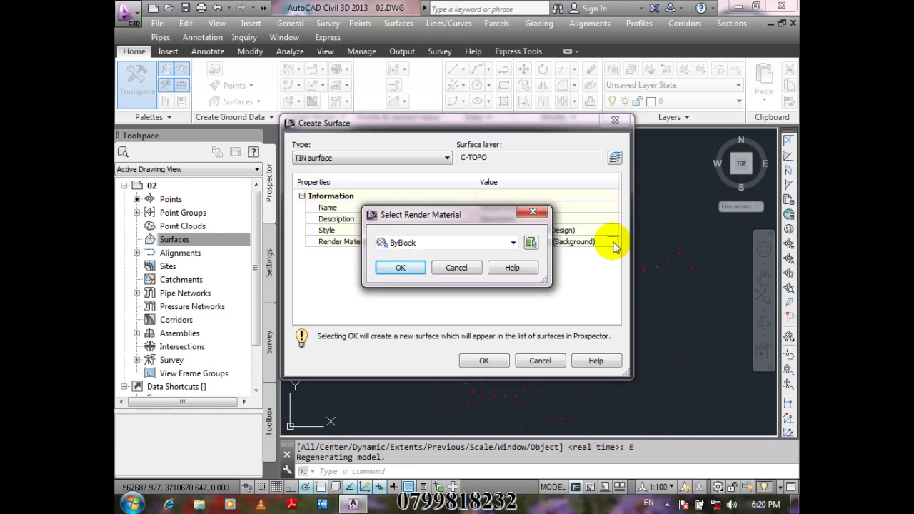
{"action": "left_click", "coordinate": [418, 270]}
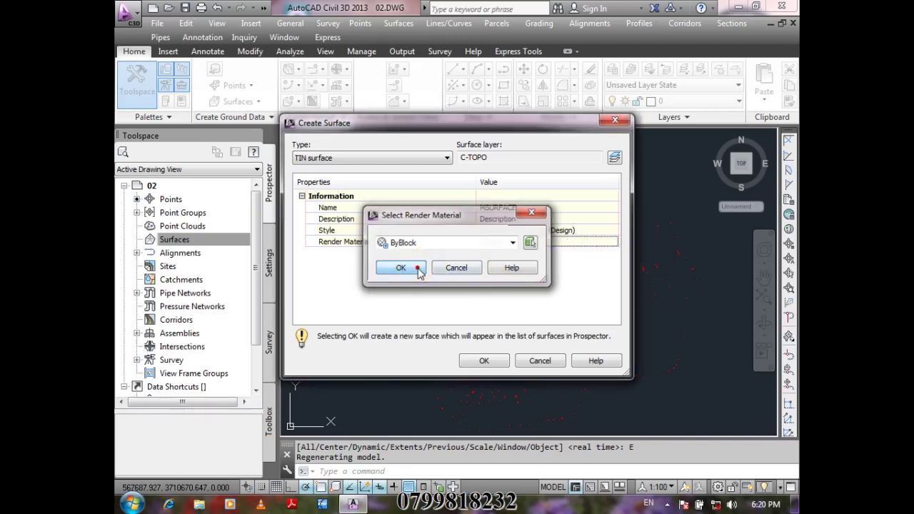
{"action": "left_click", "coordinate": [493, 359]}
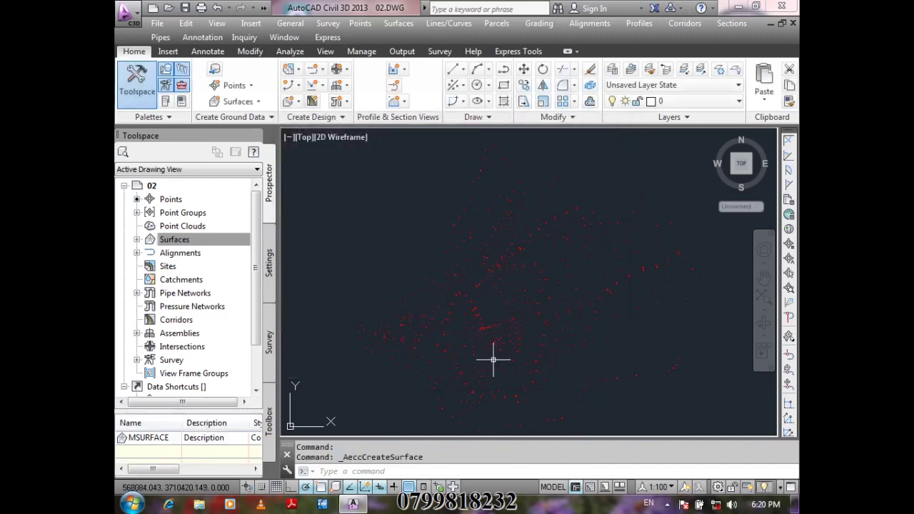
- Add the _All Points point group to the definition of MSURFACE
{"action": "left_click", "coordinate": [136, 239]}
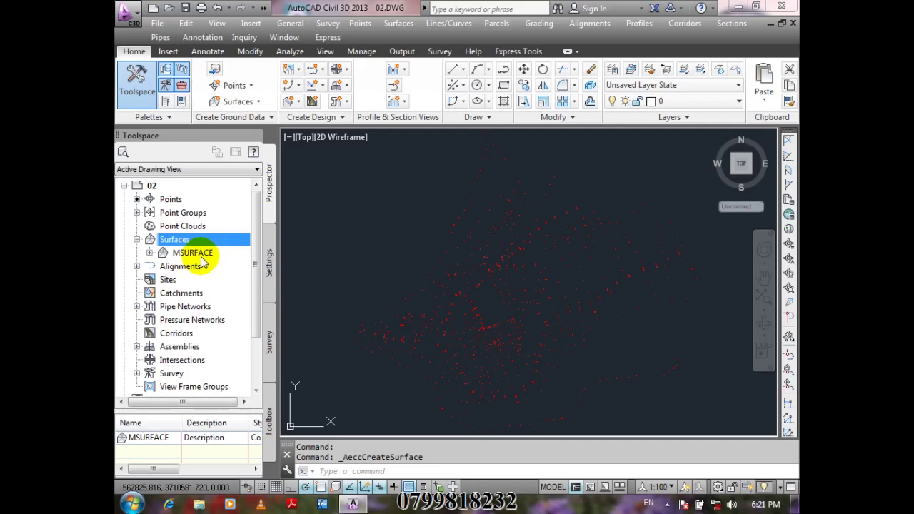
{"action": "left_click", "coordinate": [149, 253]}
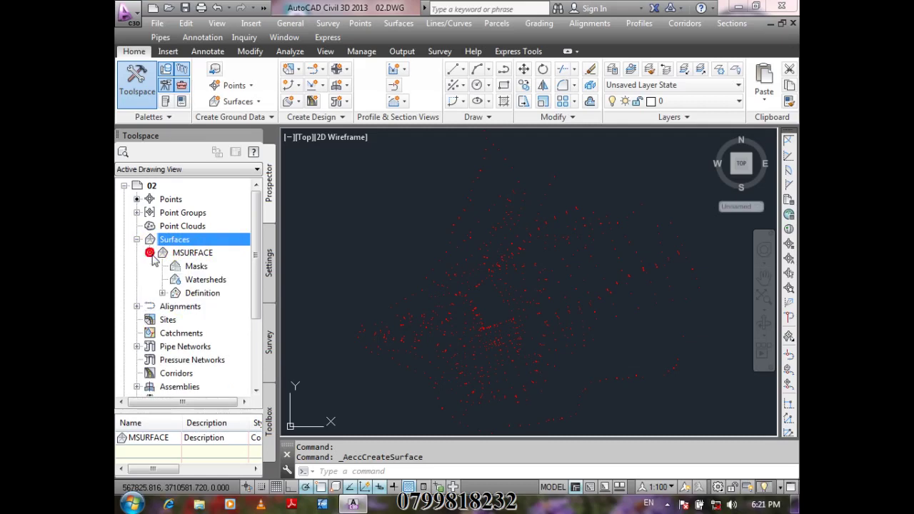
{"action": "left_click", "coordinate": [163, 293]}
{"action": "scroll", "coordinate": [247, 265], "scroll_direction": "down", "scroll_amount": 2}
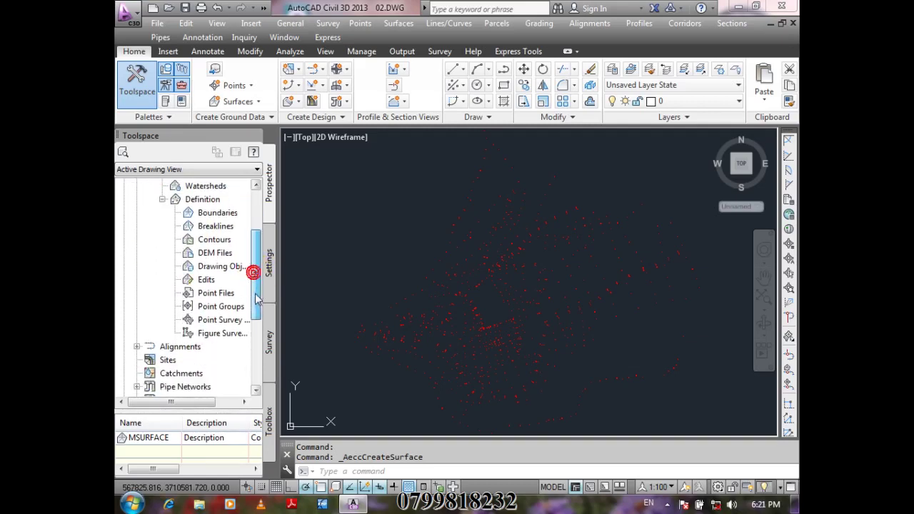
{"action": "left_click", "coordinate": [214, 401]}
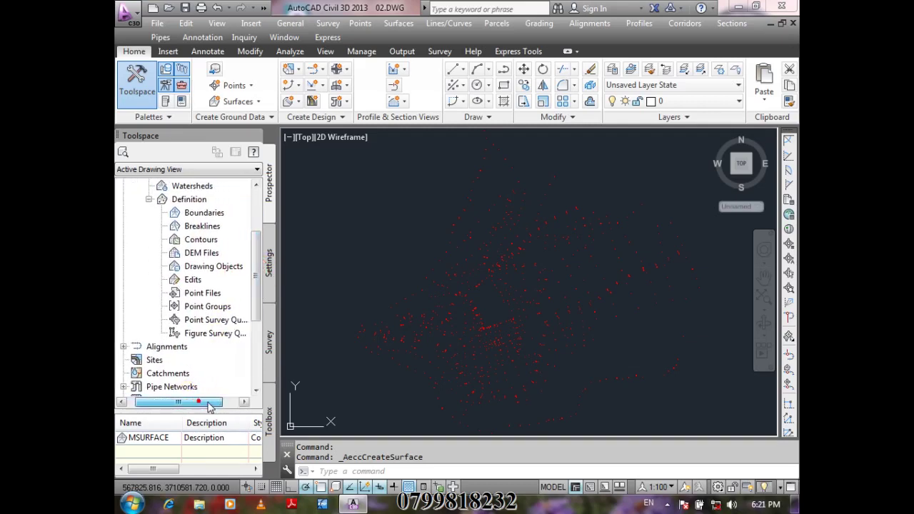
{"action": "left_click", "coordinate": [210, 308]}
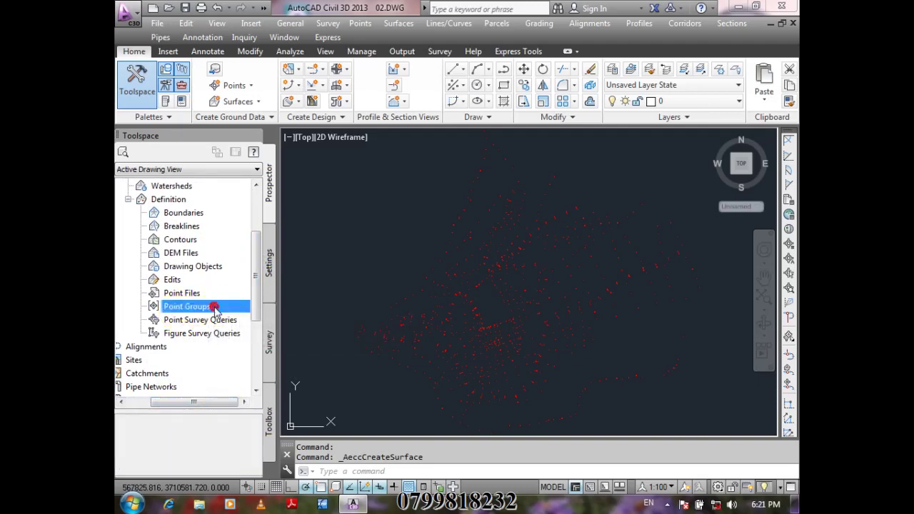
{"action": "right_click", "coordinate": [214, 308]}
{"action": "left_click", "coordinate": [270, 317]}
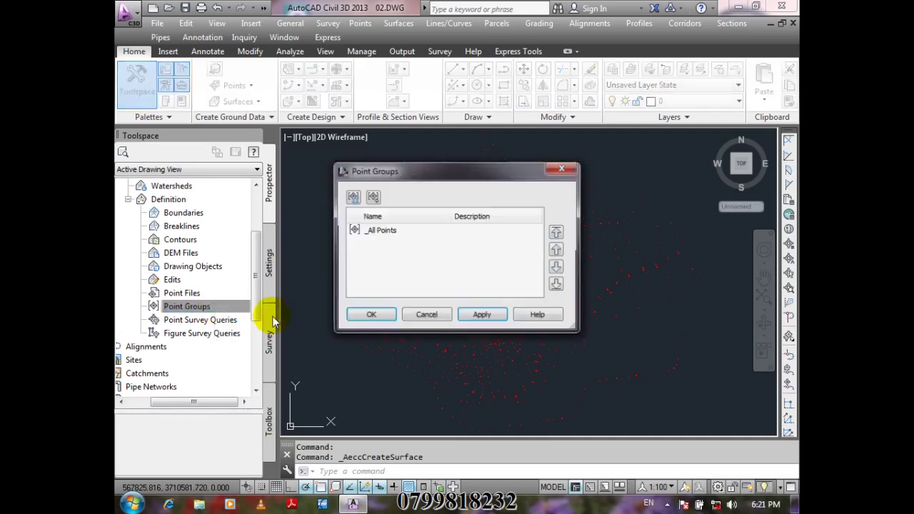
{"action": "left_click", "coordinate": [382, 231]}
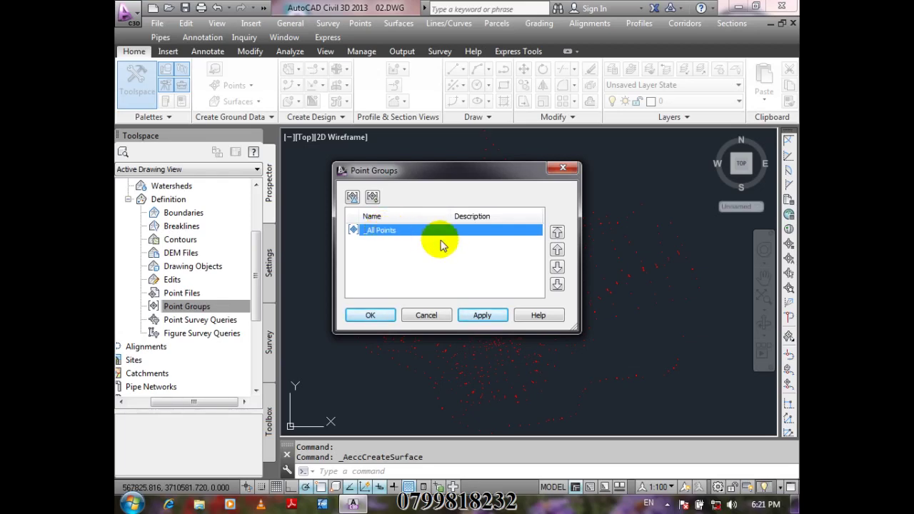
{"action": "left_click", "coordinate": [384, 317]}
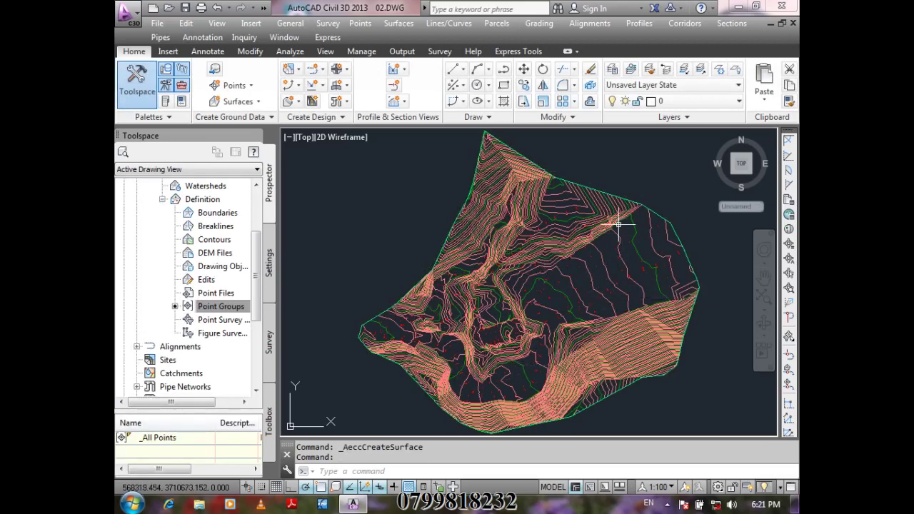
- Examine the contour lines in the eastern part of the surface up close
{"action": "scroll", "coordinate": [649, 347], "scroll_direction": "up", "scroll_amount": 2}
{"action": "scroll", "coordinate": [607, 381], "scroll_direction": "up", "scroll_amount": 2}
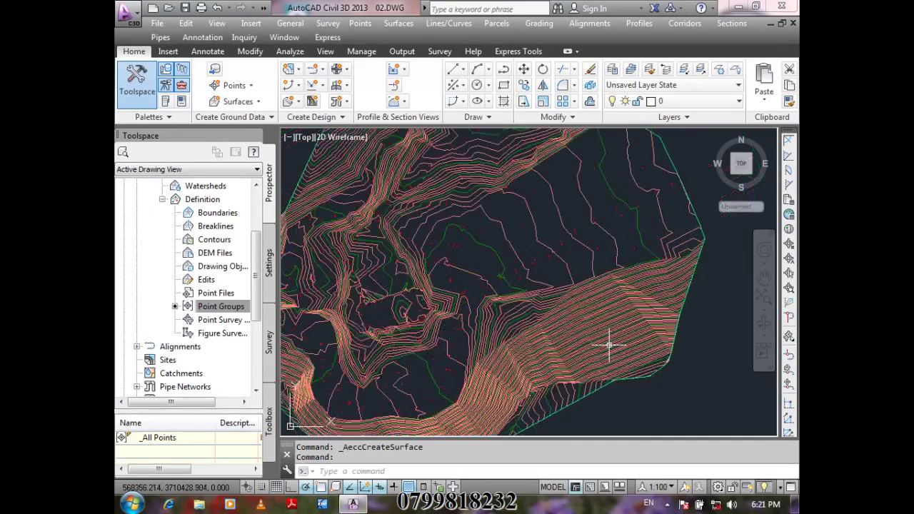
{"action": "scroll", "coordinate": [609, 155], "scroll_direction": "up", "scroll_amount": 2}
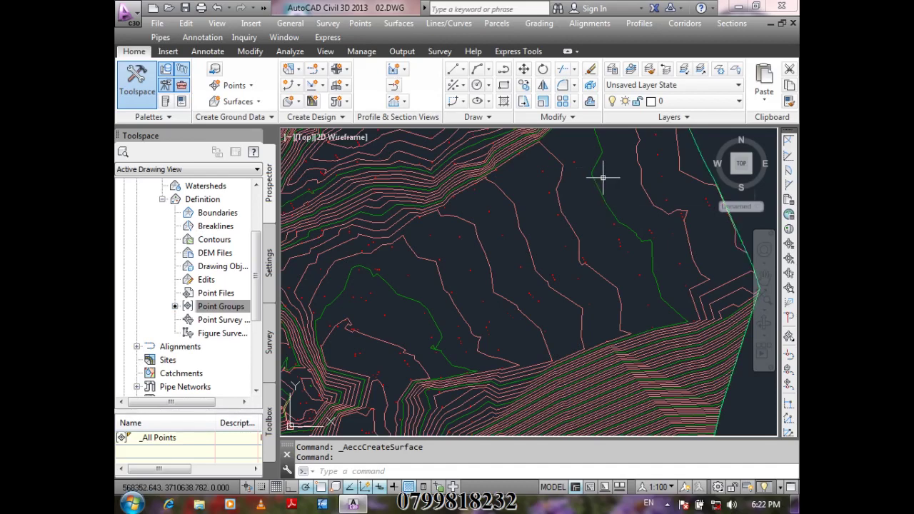
{"action": "mouse_move", "coordinate": [603, 178]}
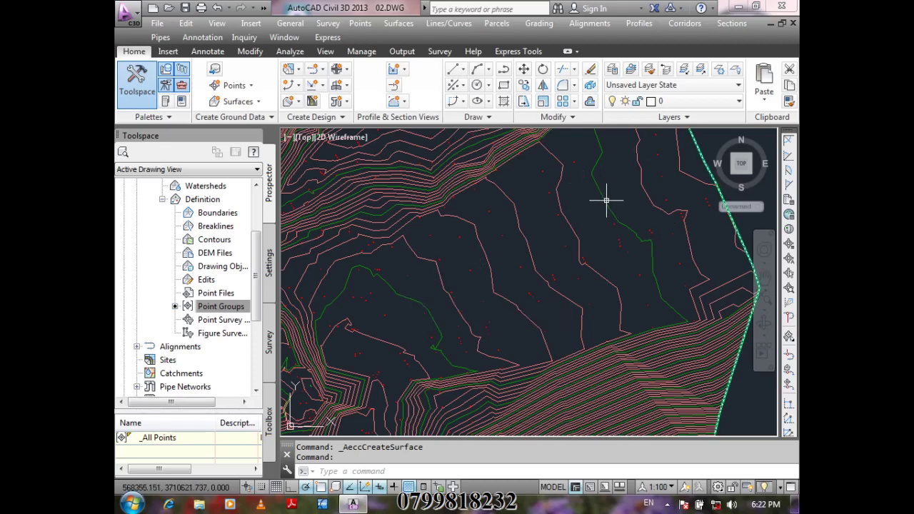
- Examine the contour spacing on the gently sloping eastern area and on the steep southeastern slope of MSURFACE
{"action": "mouse_move", "coordinate": [606, 200]}
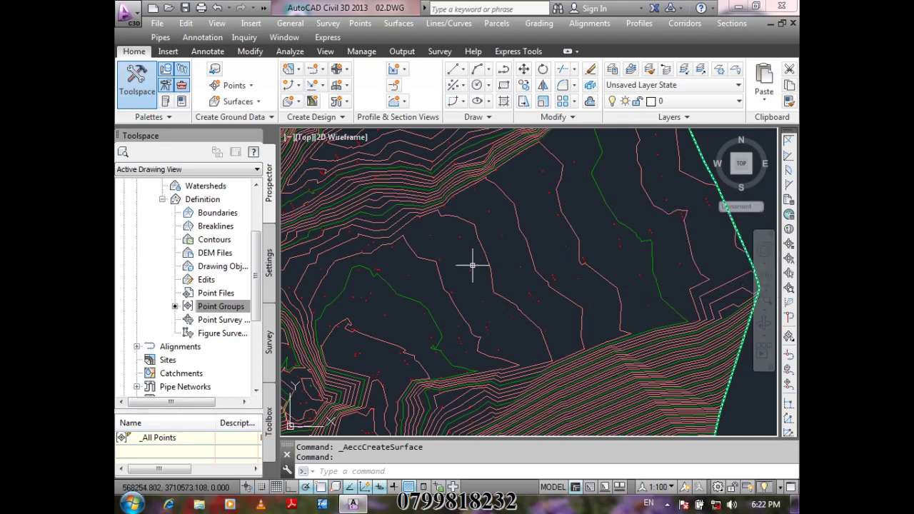
{"action": "mouse_move", "coordinate": [401, 295]}
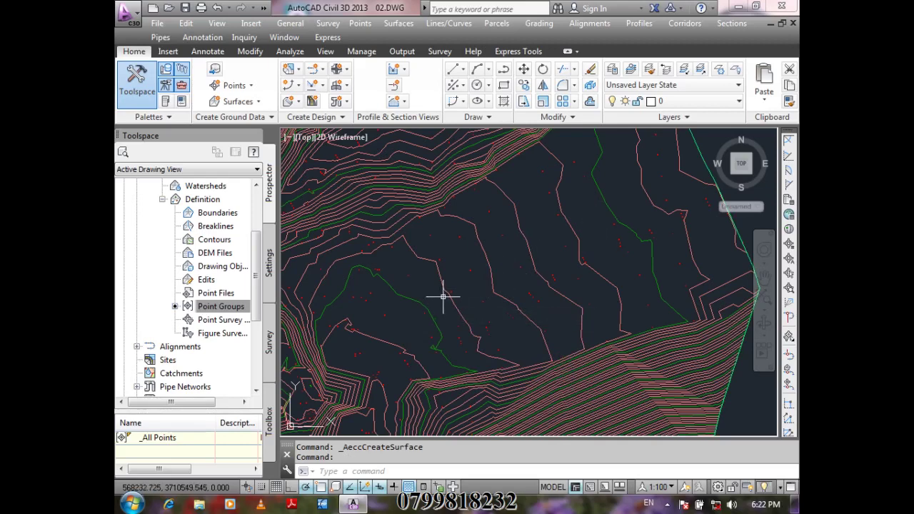
{"action": "mouse_move", "coordinate": [599, 220]}
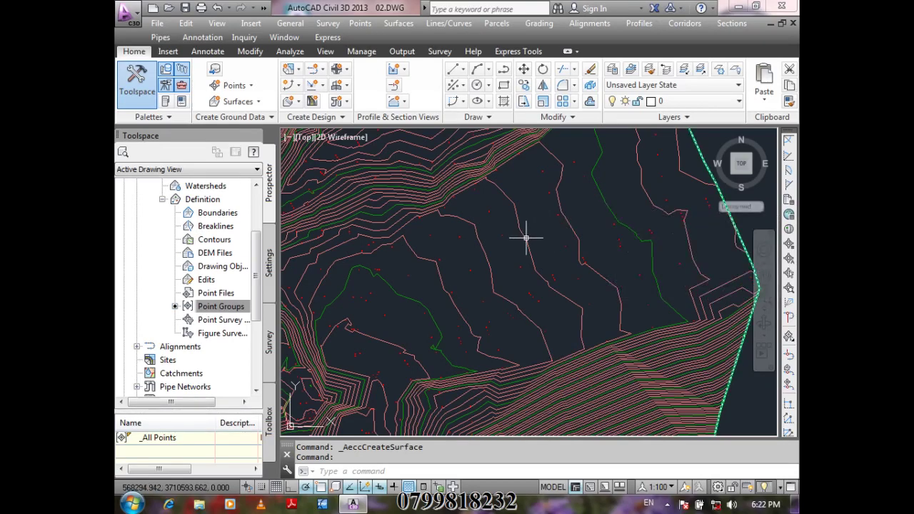
{"action": "mouse_move", "coordinate": [526, 237]}
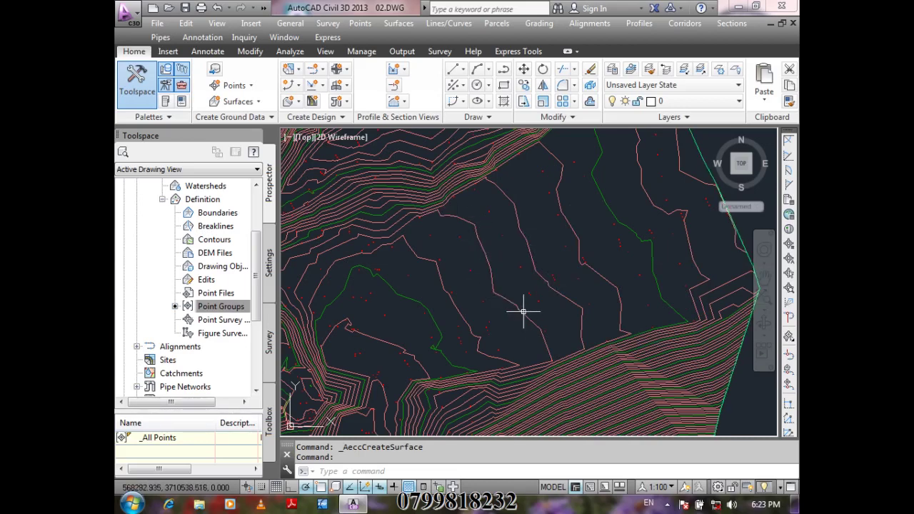
{"action": "mouse_move", "coordinate": [523, 291]}
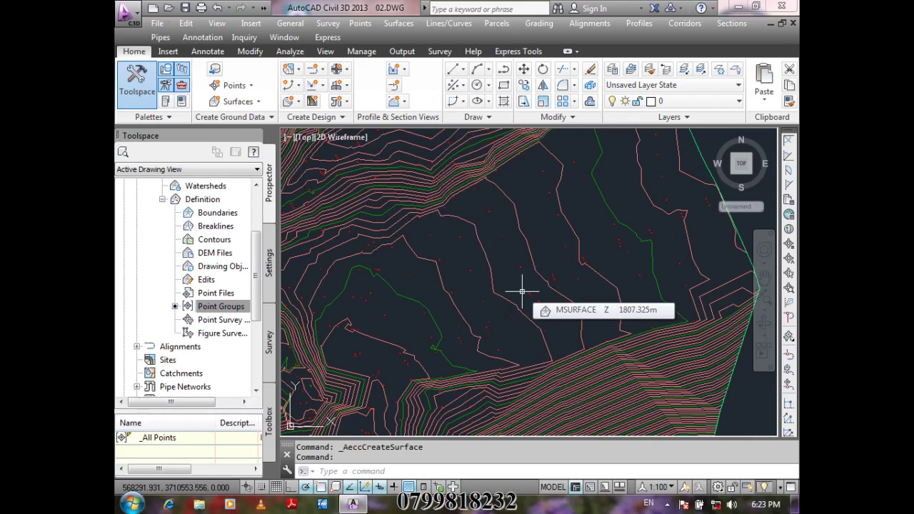
{"action": "scroll", "coordinate": [522, 291], "scroll_direction": "down", "scroll_amount": 5}
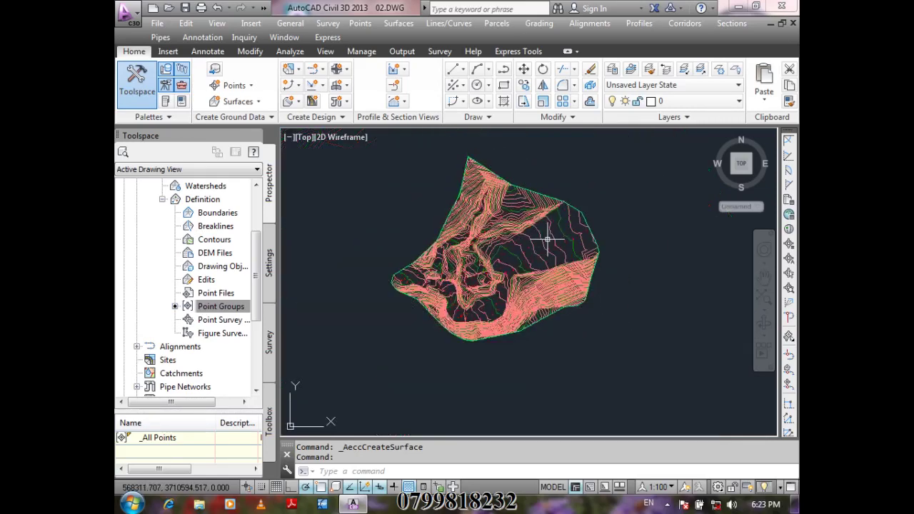
{"action": "scroll", "coordinate": [554, 301], "scroll_direction": "up", "scroll_amount": 4}
{"action": "scroll", "coordinate": [553, 301], "scroll_direction": "up", "scroll_amount": 2}
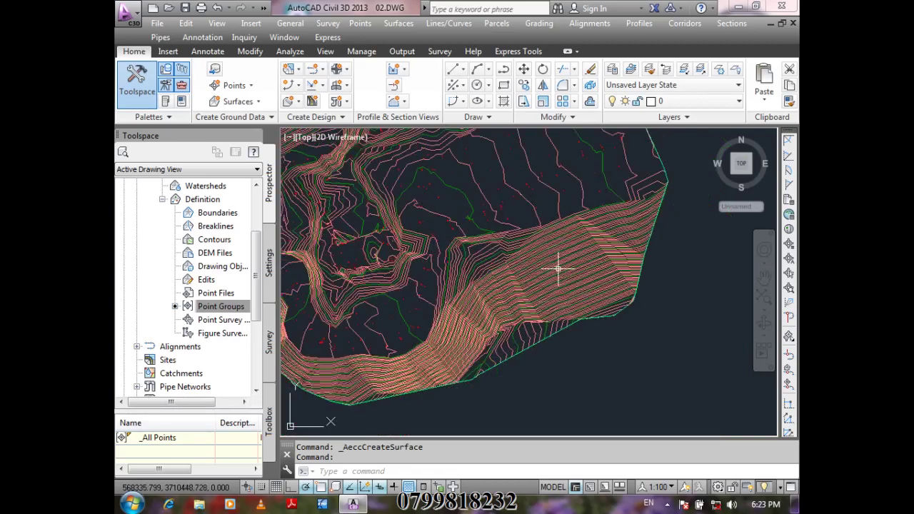
{"action": "scroll", "coordinate": [558, 269], "scroll_direction": "up", "scroll_amount": 1}
{"action": "mouse_move", "coordinate": [559, 269]}
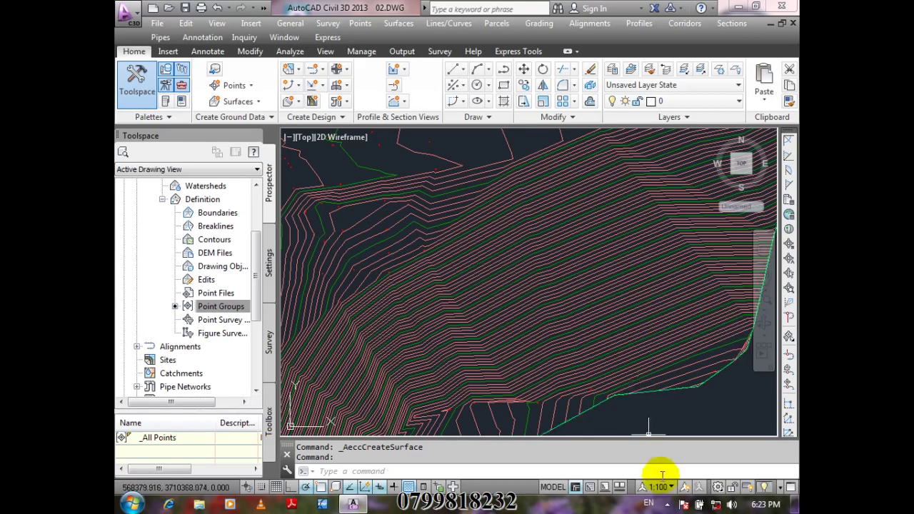
{"action": "mouse_move", "coordinate": [660, 350]}
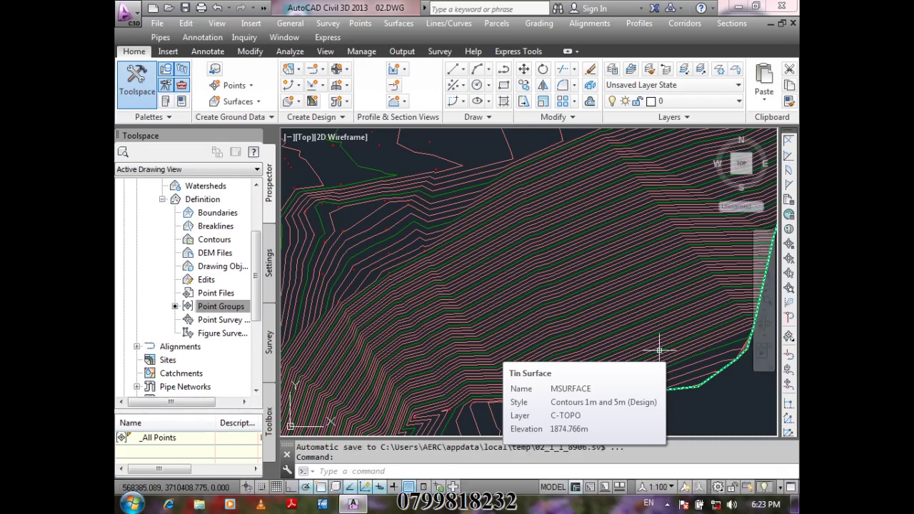
{"action": "left_click", "coordinate": [669, 505]}
{"action": "left_click", "coordinate": [648, 436]}
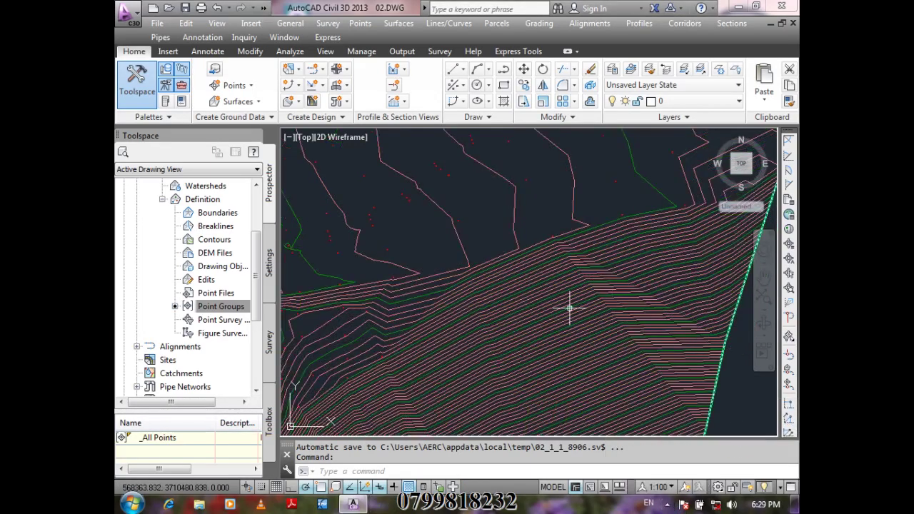
- Compare the widely spaced eastern contours with the dense southeastern ones and read the surface elevations between them
{"action": "scroll", "coordinate": [563, 250], "scroll_direction": "down", "scroll_amount": 2}
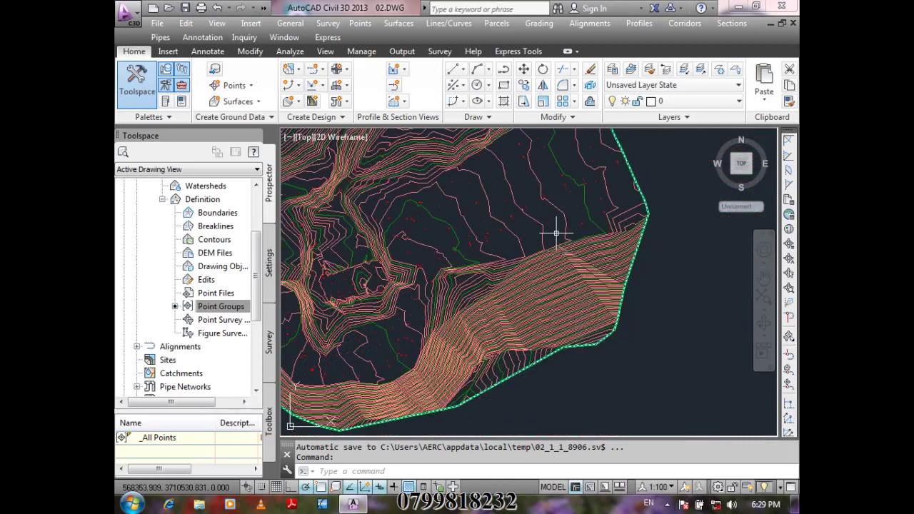
{"action": "middle_click_drag", "start_coordinate": [547, 227], "coordinate": [535, 251], "text": "shift"}
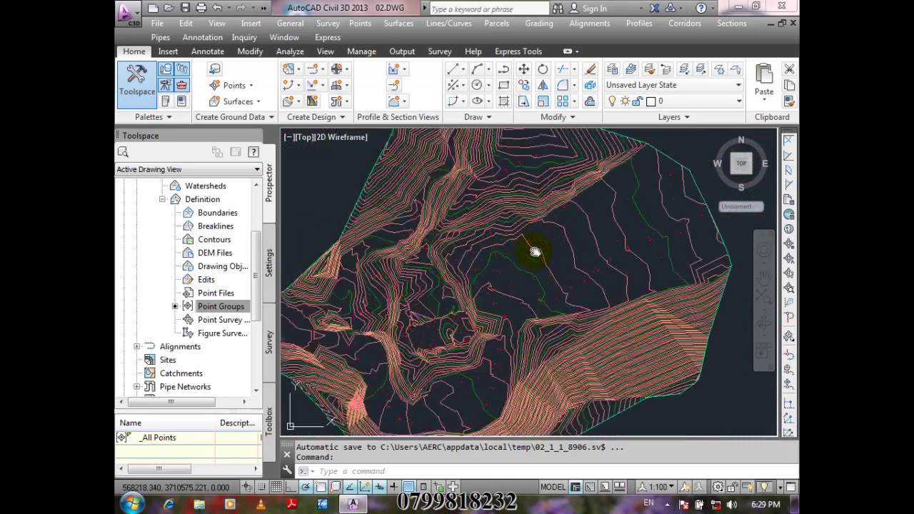
{"action": "scroll", "coordinate": [535, 252], "scroll_direction": "up", "scroll_amount": 3}
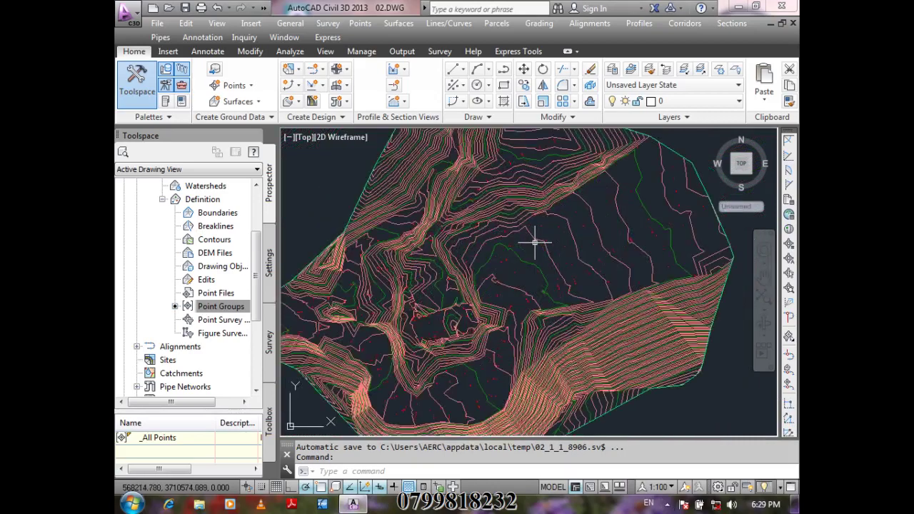
{"action": "scroll", "coordinate": [496, 226], "scroll_direction": "down", "scroll_amount": 3}
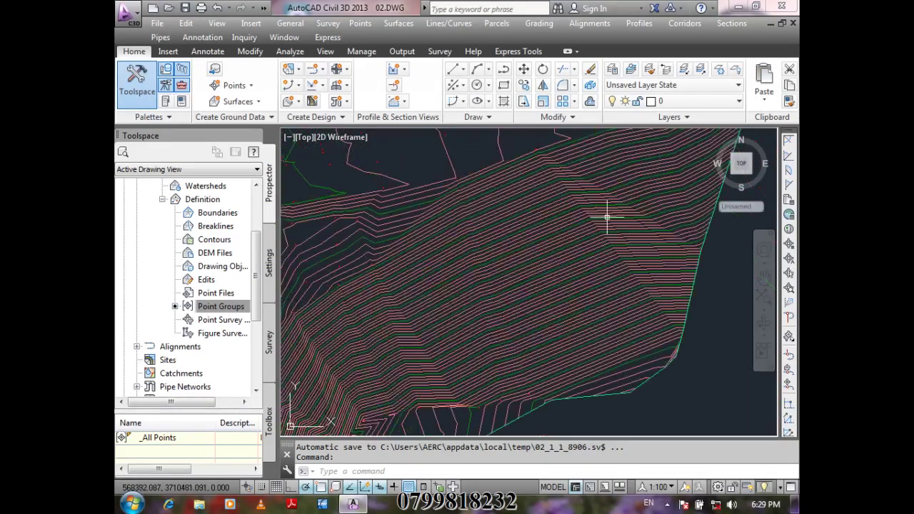
{"action": "scroll", "coordinate": [598, 268], "scroll_direction": "up", "scroll_amount": 2}
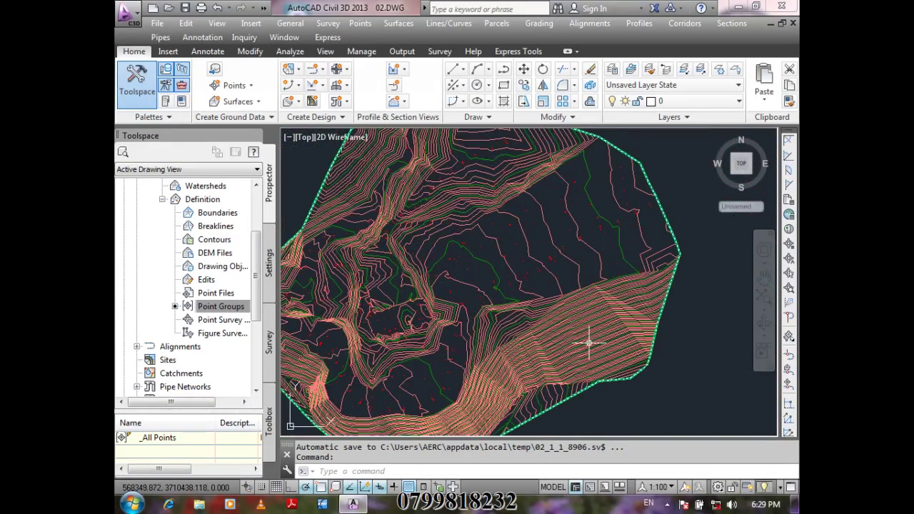
{"action": "scroll", "coordinate": [586, 340], "scroll_direction": "up", "scroll_amount": 2}
{"action": "scroll", "coordinate": [561, 338], "scroll_direction": "down", "scroll_amount": 1}
{"action": "scroll", "coordinate": [577, 302], "scroll_direction": "up", "scroll_amount": 1}
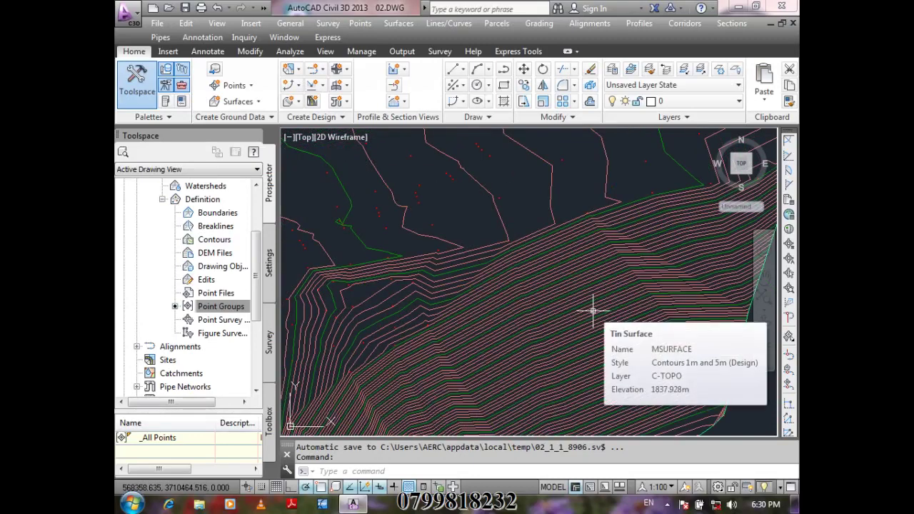
{"action": "scroll", "coordinate": [587, 313], "scroll_direction": "down", "scroll_amount": 1}
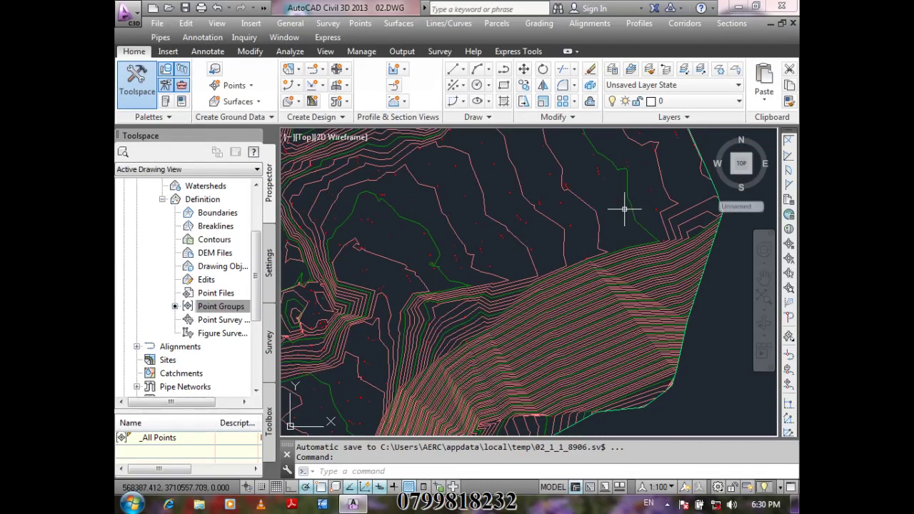
{"action": "mouse_move", "coordinate": [624, 210]}
{"action": "scroll", "coordinate": [605, 213], "scroll_direction": "down", "scroll_amount": 3}
{"action": "scroll", "coordinate": [500, 184], "scroll_direction": "up", "scroll_amount": 5}
{"action": "scroll", "coordinate": [498, 188], "scroll_direction": "up", "scroll_amount": 5}
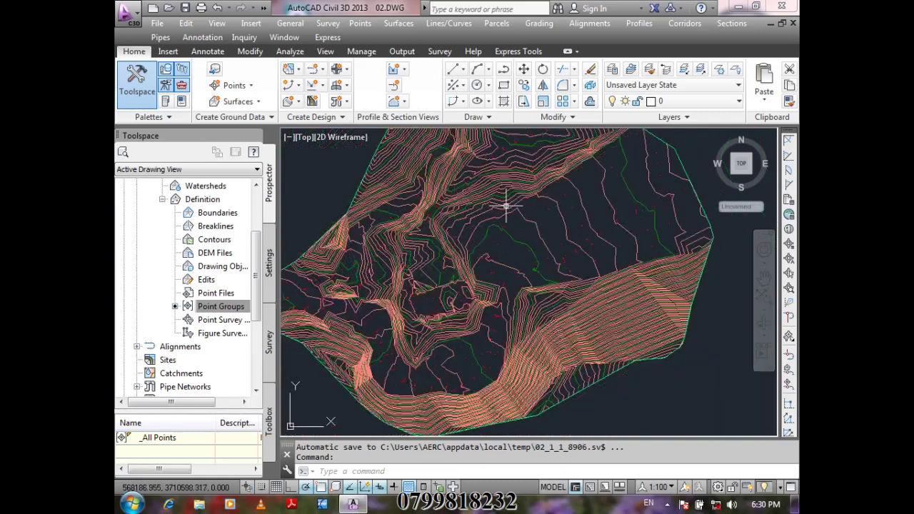
{"action": "scroll", "coordinate": [557, 253], "scroll_direction": "down", "scroll_amount": 3}
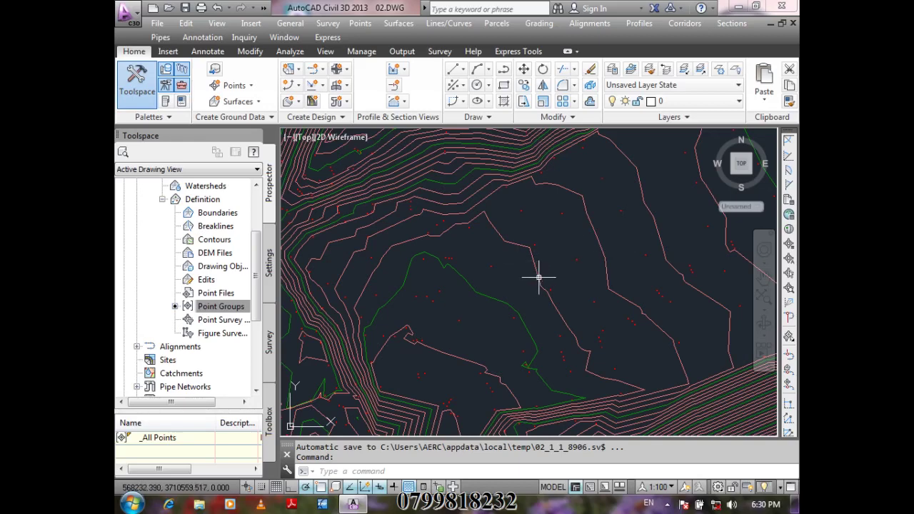
{"action": "mouse_move", "coordinate": [598, 237]}
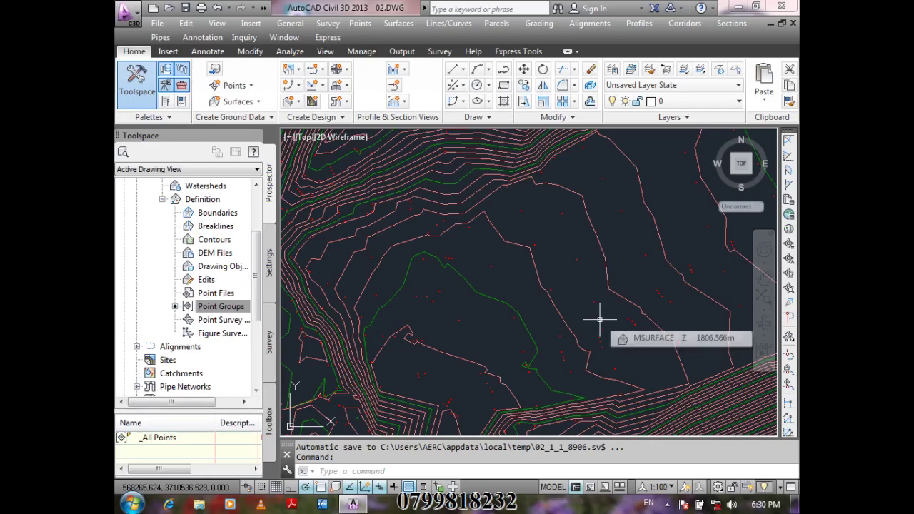
- Inspect the overall contour pattern across the full extent of MSURFACE
{"action": "scroll", "coordinate": [553, 266], "scroll_direction": "down", "scroll_amount": 5}
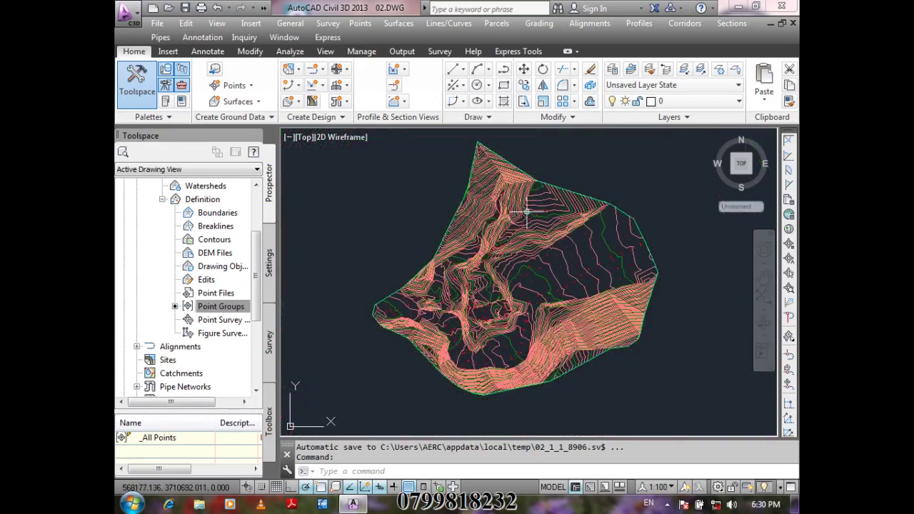
{"action": "scroll", "coordinate": [526, 207], "scroll_direction": "up", "scroll_amount": 4}
{"action": "scroll", "coordinate": [532, 203], "scroll_direction": "down", "scroll_amount": 4}
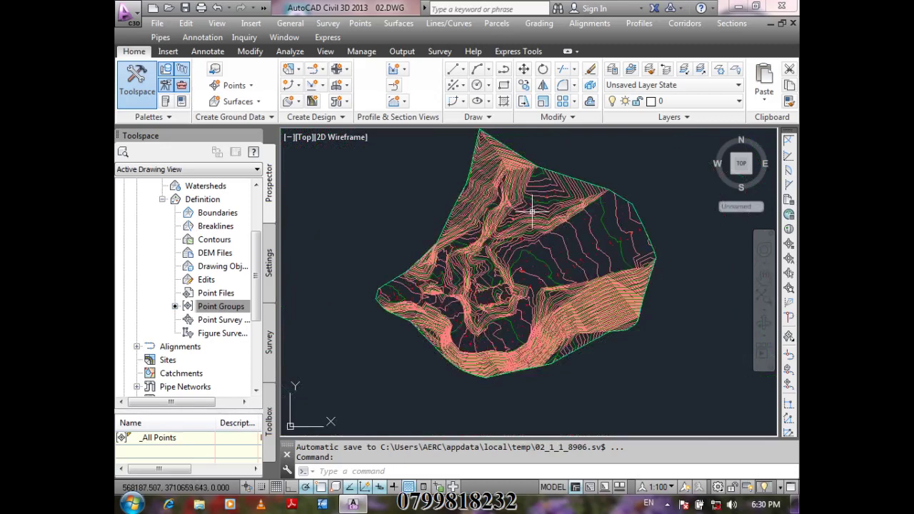
{"action": "mouse_move", "coordinate": [531, 211]}
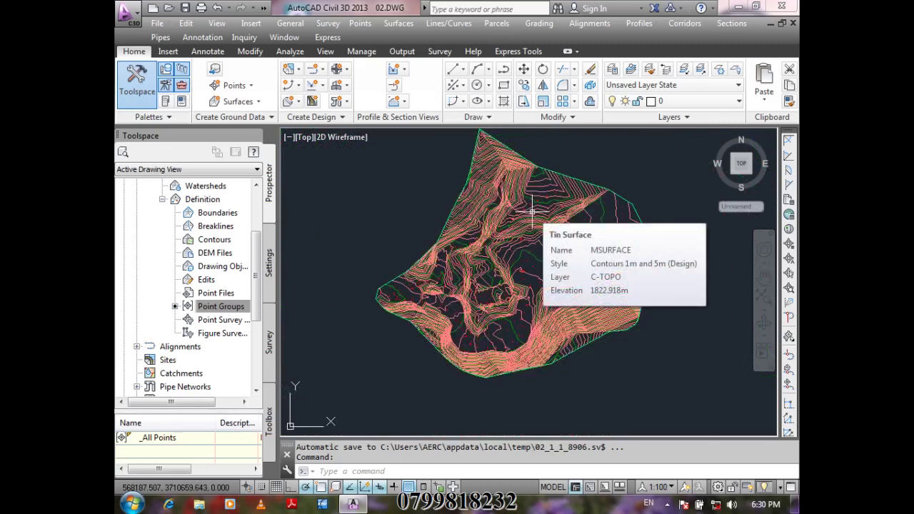
{"action": "scroll", "coordinate": [515, 324], "scroll_direction": "down", "scroll_amount": 4}
{"action": "scroll", "coordinate": [510, 239], "scroll_direction": "up", "scroll_amount": 4}
{"action": "scroll", "coordinate": [527, 268], "scroll_direction": "down", "scroll_amount": 4}
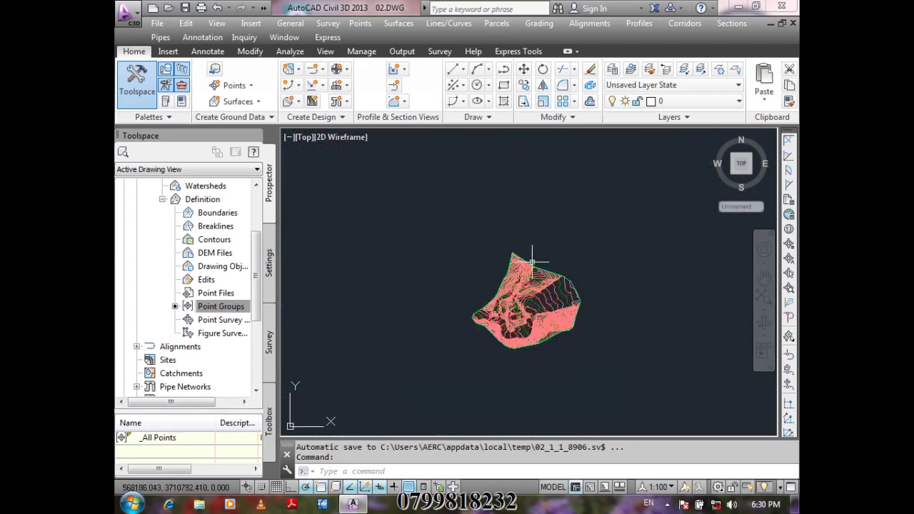
{"action": "scroll", "coordinate": [534, 305], "scroll_direction": "up", "scroll_amount": 4}
{"action": "scroll", "coordinate": [555, 163], "scroll_direction": "down", "scroll_amount": 2}
{"action": "scroll", "coordinate": [554, 159], "scroll_direction": "up", "scroll_amount": 4}
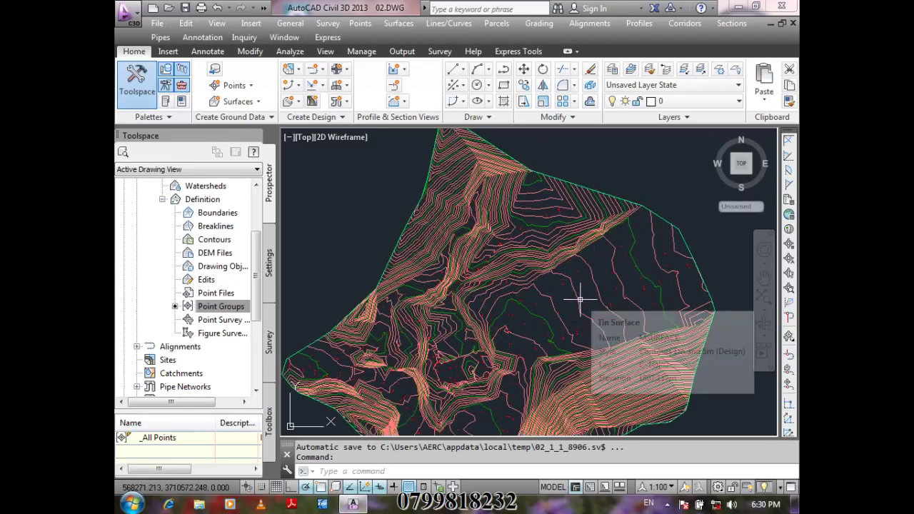
- Open the surface style of MSURFACE for editing and show its contour interval settings
{"action": "left_click", "coordinate": [598, 372]}
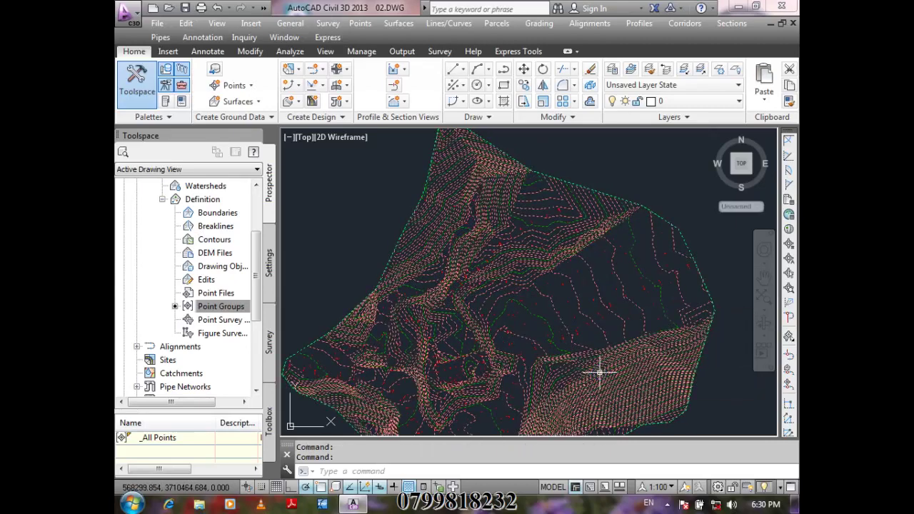
{"action": "right_click", "coordinate": [599, 372]}
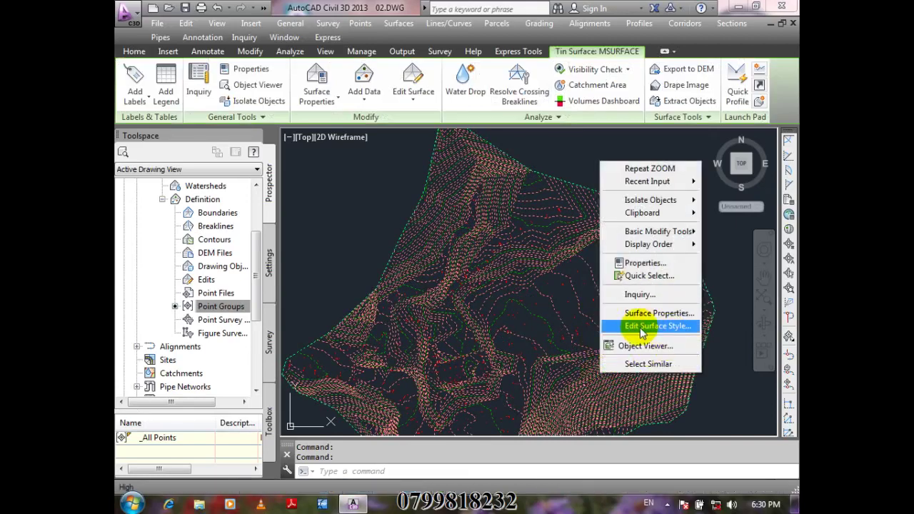
{"action": "left_click", "coordinate": [693, 330]}
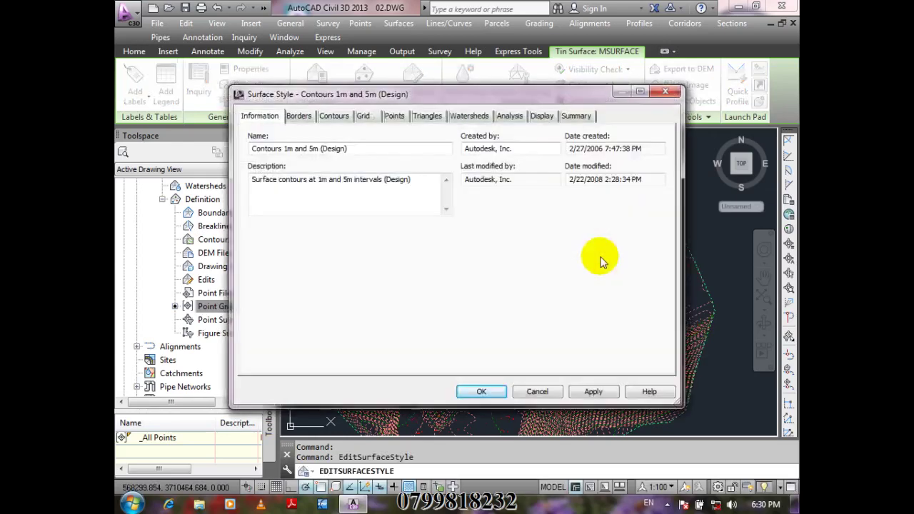
{"action": "left_click", "coordinate": [336, 118]}
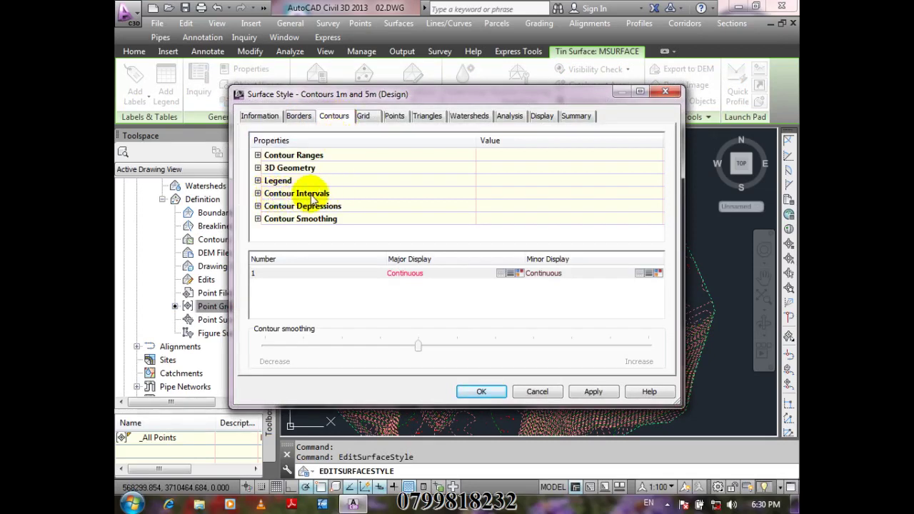
{"action": "left_click", "coordinate": [259, 194]}
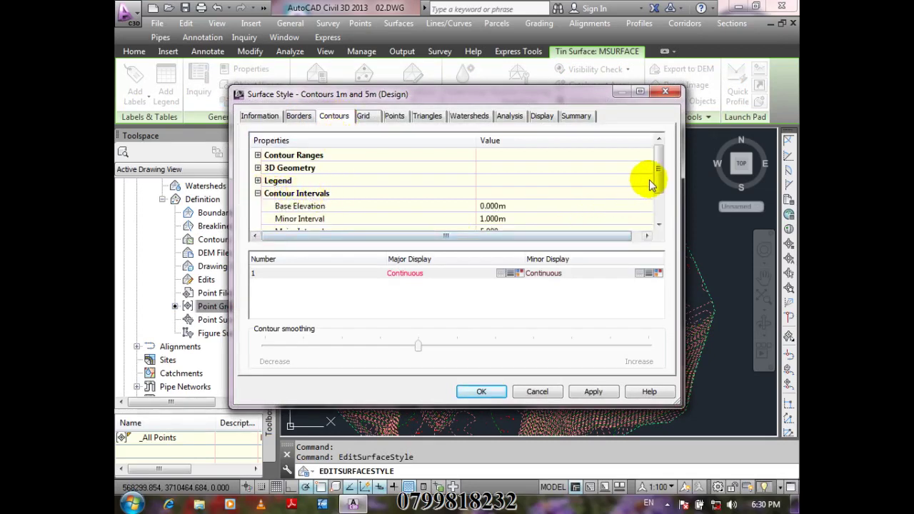
{"action": "left_click_drag", "start_coordinate": [659, 167], "coordinate": [660, 189]}
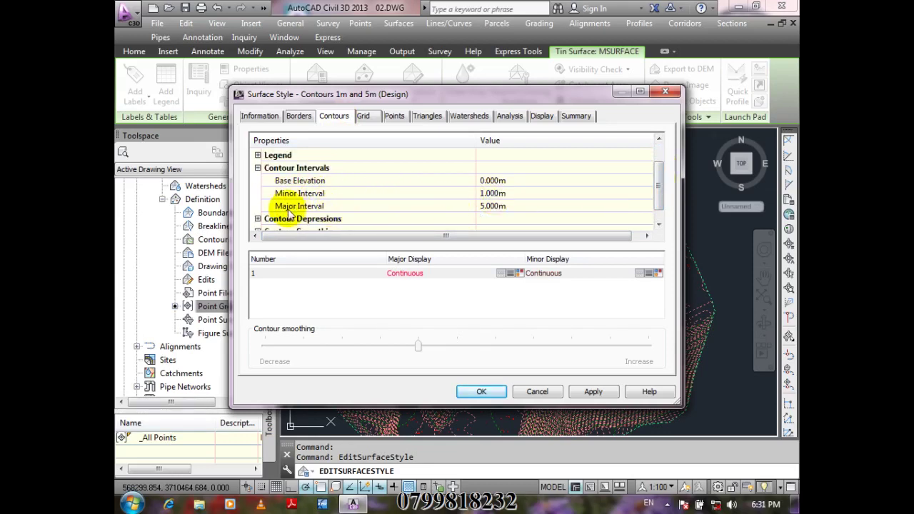
- Set the surface style's minor contour interval to 0.5 m and its major interval to 2.5 m
{"action": "left_click", "coordinate": [512, 193]}
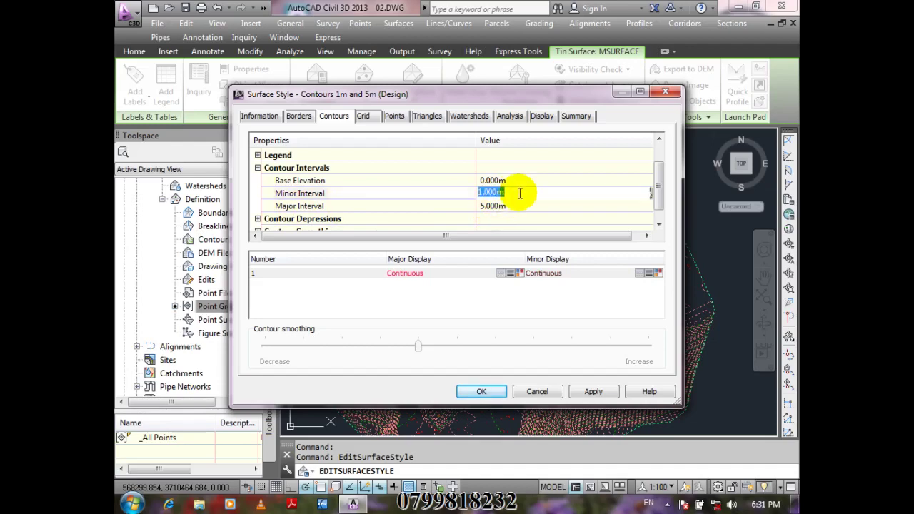
{"action": "type", "text": "0."}
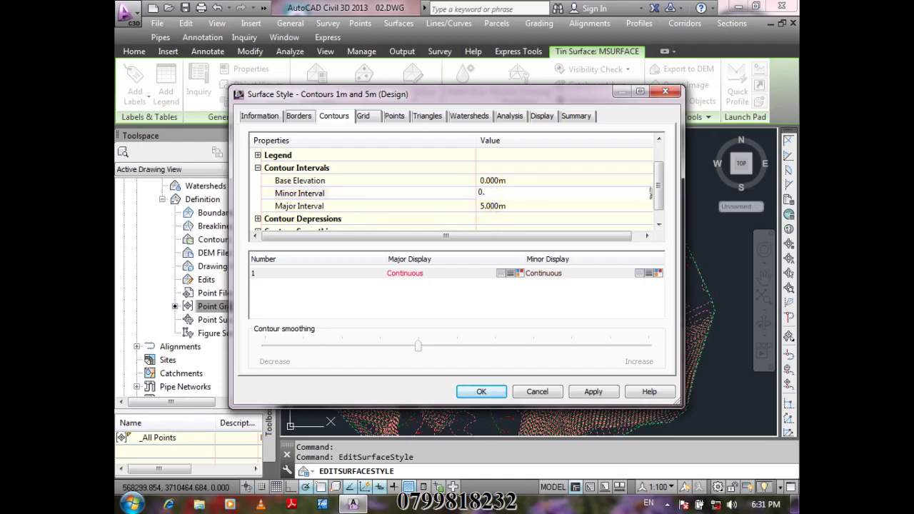
{"action": "type", "text": "5"}
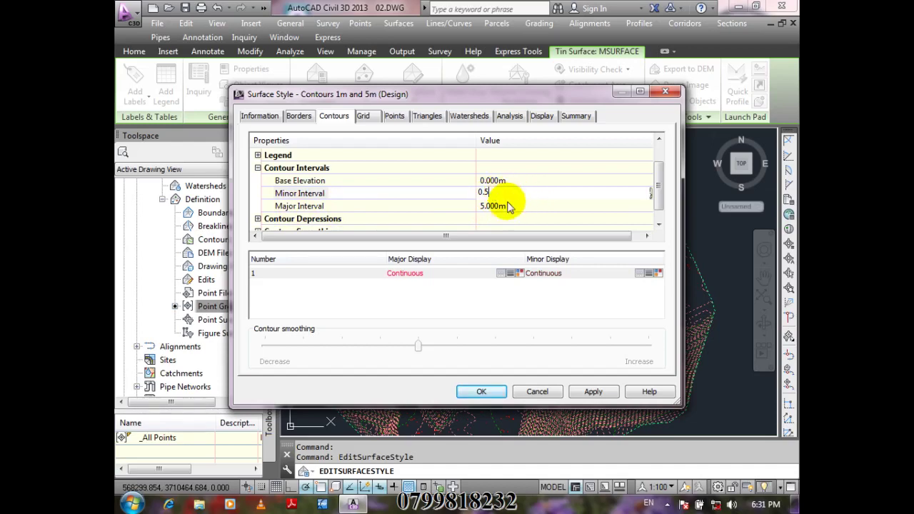
{"action": "left_click", "coordinate": [510, 205]}
{"action": "type", "text": "2.500m"}
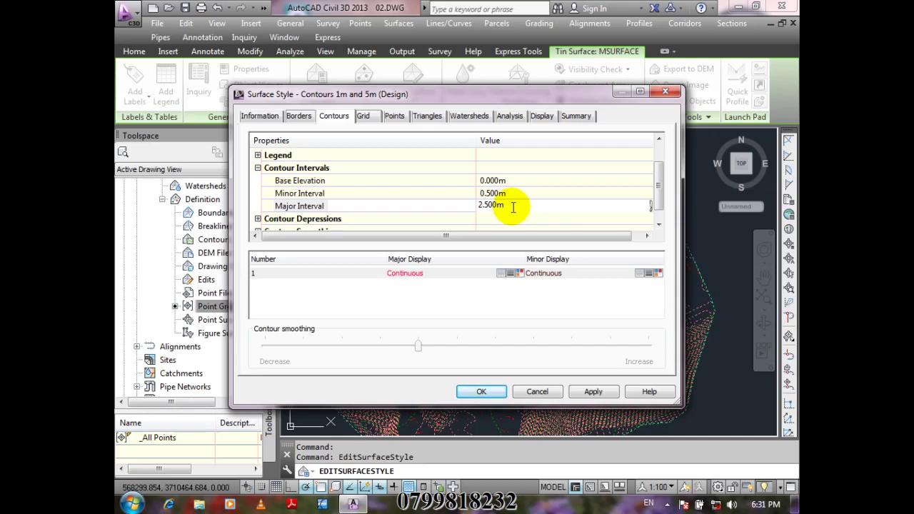
- Apply the edited contour intervals to MSURFACE and check the redrawn eastern and southeastern contours
{"action": "left_click", "coordinate": [481, 392]}
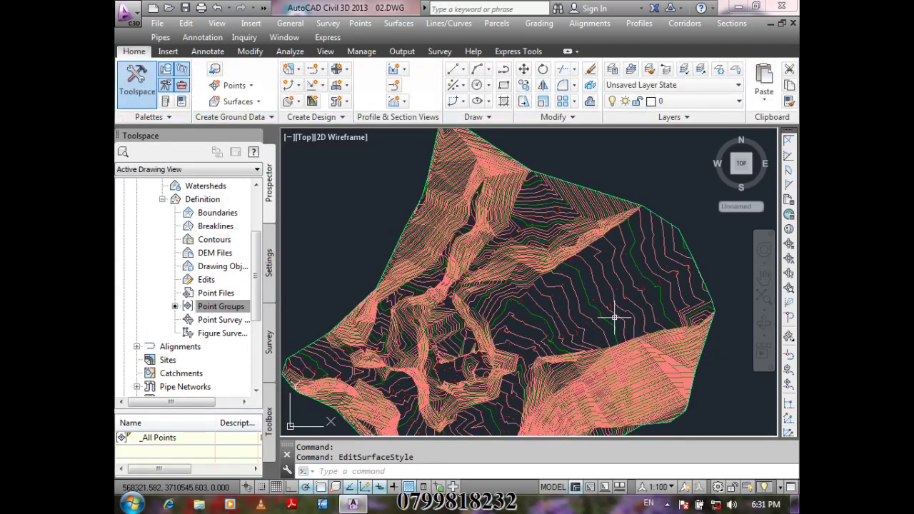
{"action": "mouse_move", "coordinate": [627, 311]}
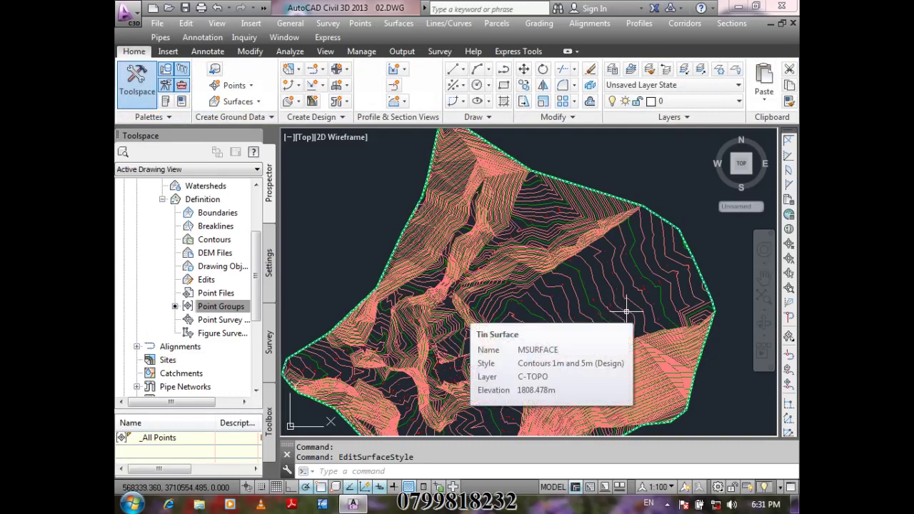
{"action": "scroll", "coordinate": [667, 326], "scroll_direction": "up", "scroll_amount": 4}
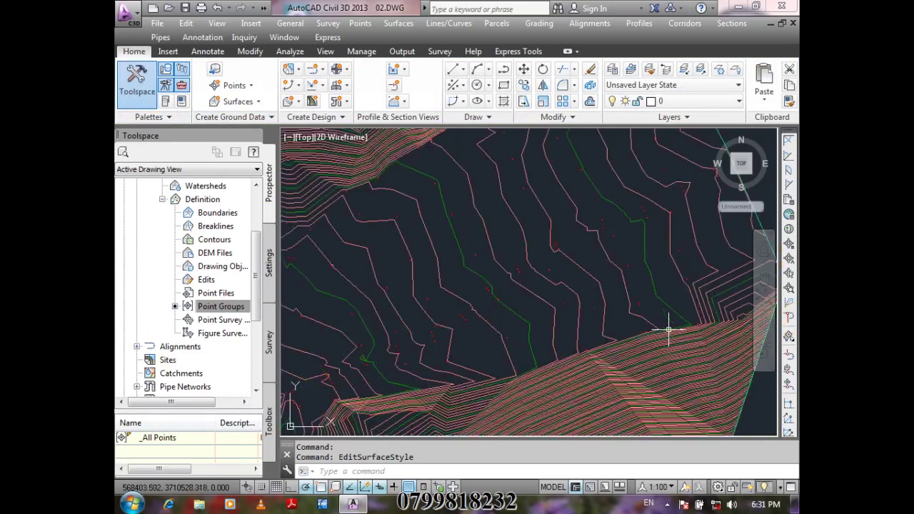
{"action": "scroll", "coordinate": [614, 335], "scroll_direction": "down", "scroll_amount": 2}
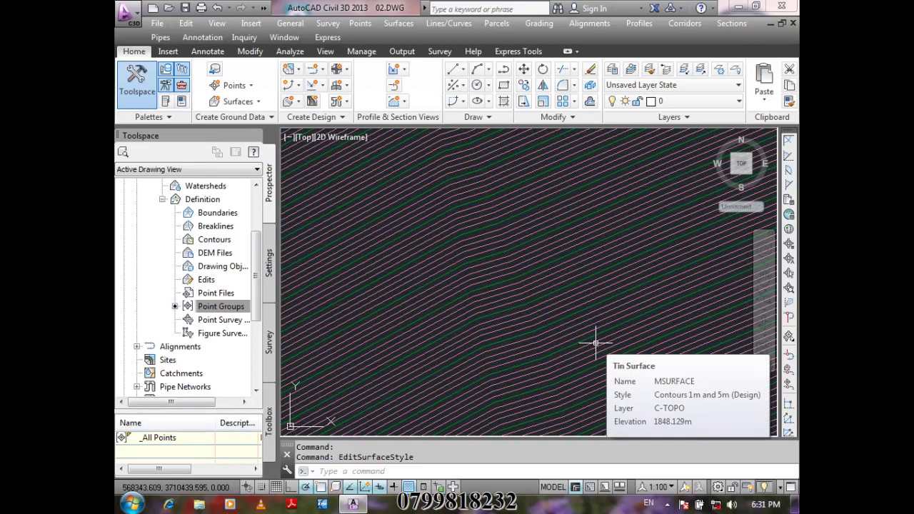
{"action": "scroll", "coordinate": [590, 350], "scroll_direction": "down", "scroll_amount": 5}
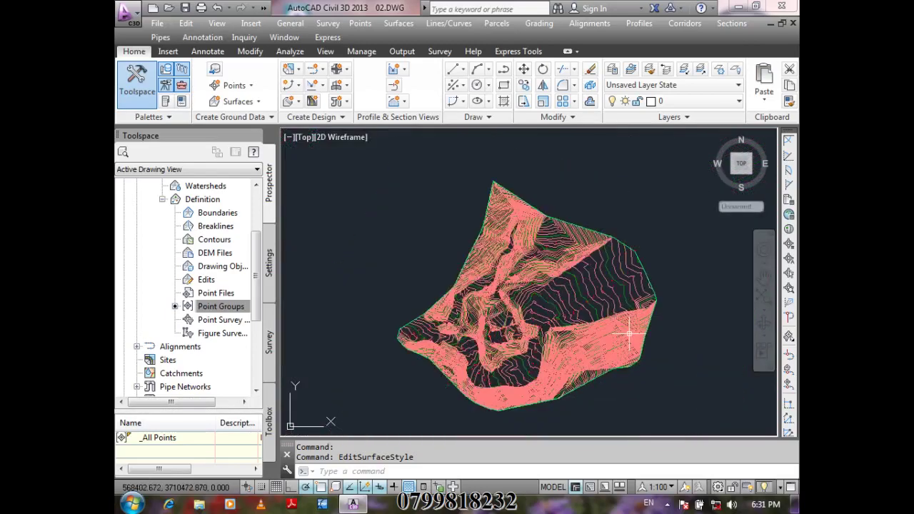
- Compare contour spacing on MSURFACE's flat eastern area with its steep southeastern slope, reading elevations between the contour lines
{"action": "scroll", "coordinate": [542, 323], "scroll_direction": "up", "scroll_amount": 2}
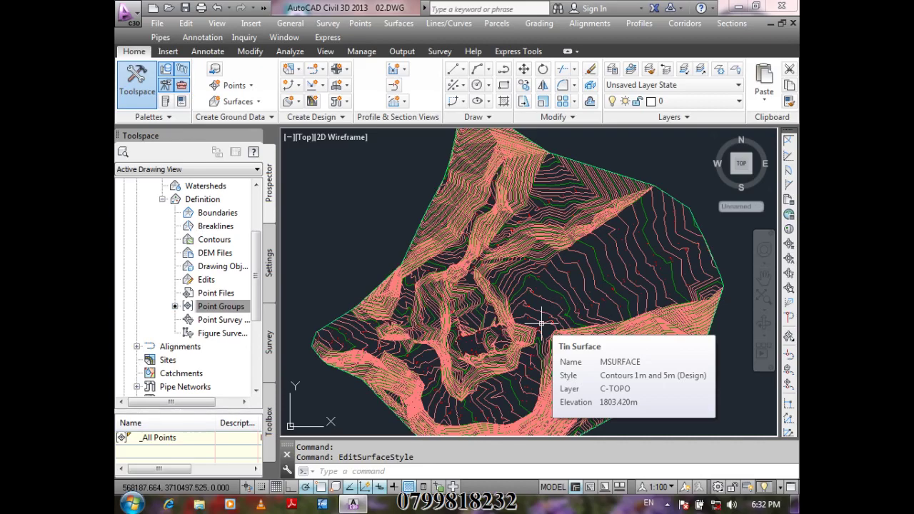
{"action": "scroll", "coordinate": [629, 275], "scroll_direction": "up", "scroll_amount": 6}
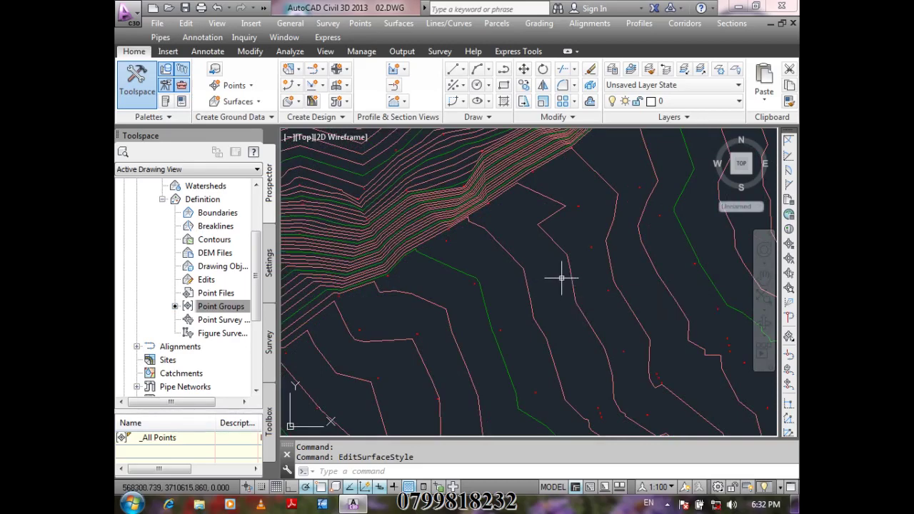
{"action": "scroll", "coordinate": [586, 277], "scroll_direction": "up", "scroll_amount": 3}
{"action": "scroll", "coordinate": [543, 236], "scroll_direction": "down", "scroll_amount": 3}
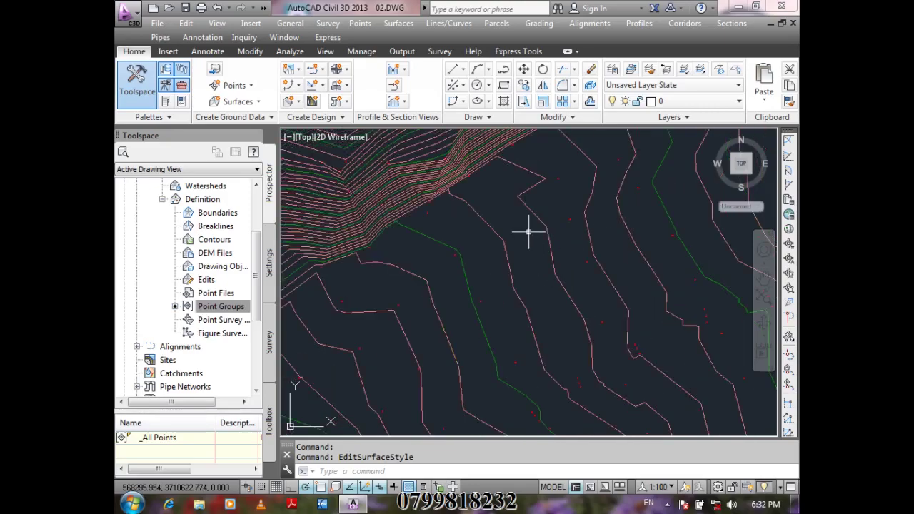
{"action": "scroll", "coordinate": [529, 233], "scroll_direction": "down", "scroll_amount": 5}
{"action": "scroll", "coordinate": [547, 326], "scroll_direction": "up", "scroll_amount": 6}
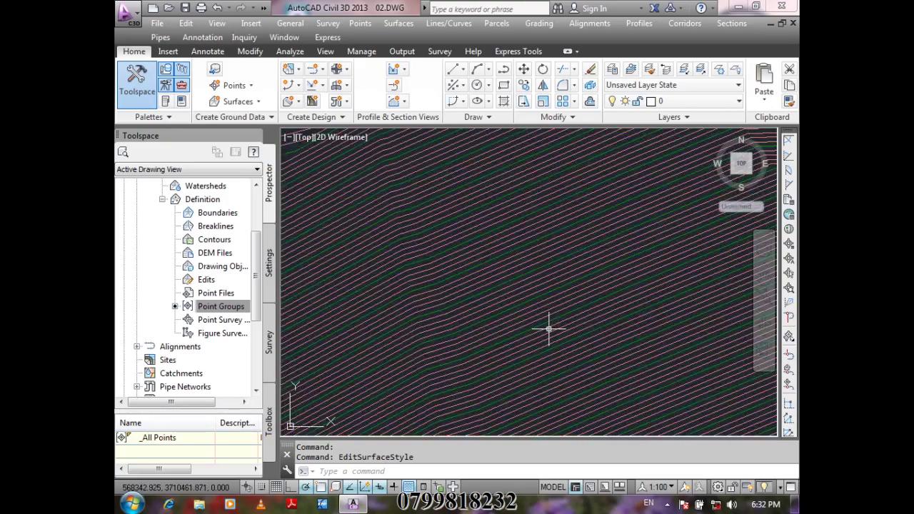
{"action": "mouse_move", "coordinate": [549, 329]}
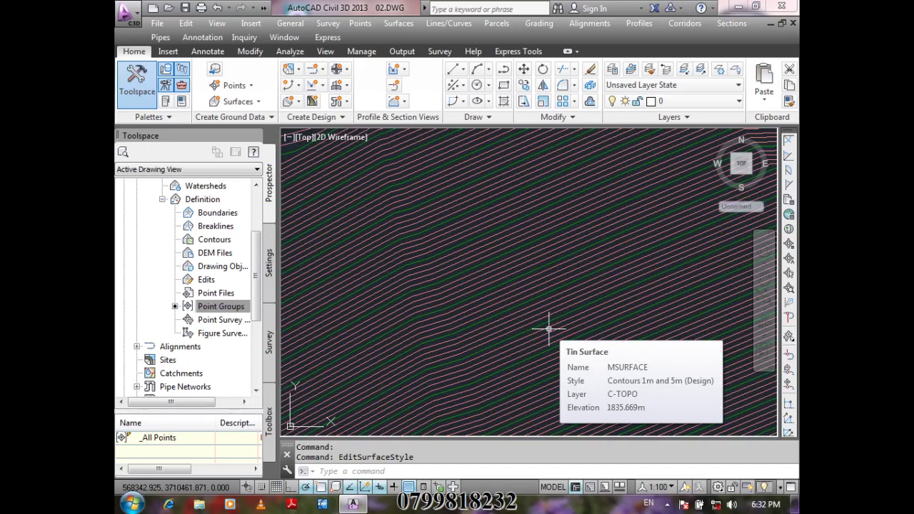
{"action": "scroll", "coordinate": [549, 329], "scroll_direction": "down", "scroll_amount": 2}
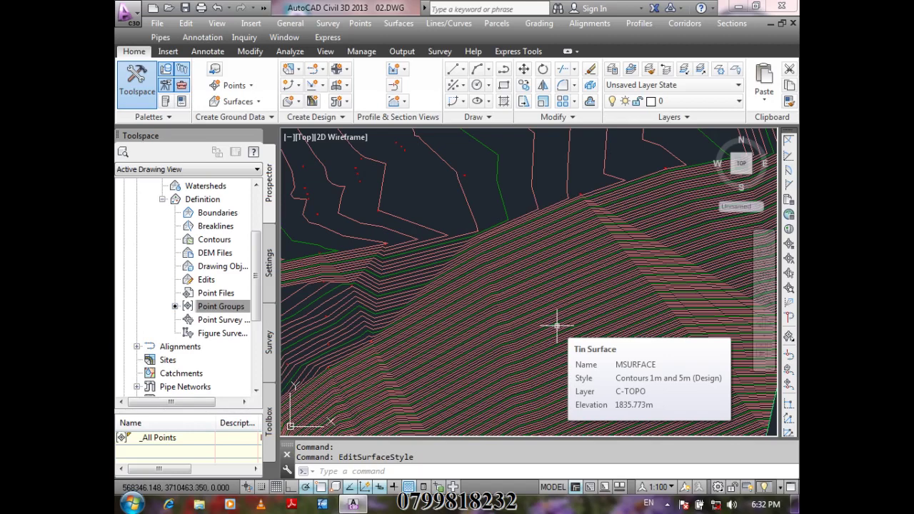
{"action": "mouse_move", "coordinate": [536, 291]}
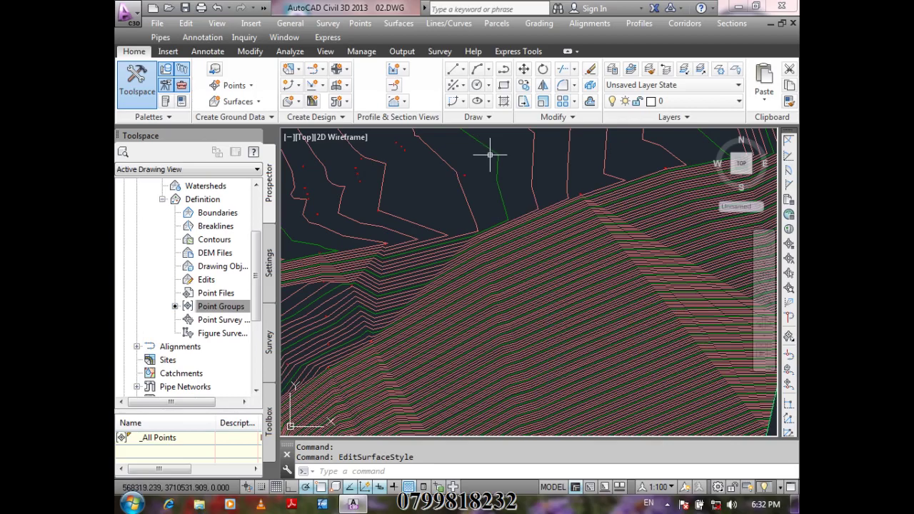
{"action": "scroll", "coordinate": [529, 263], "scroll_direction": "down", "scroll_amount": 2}
{"action": "scroll", "coordinate": [474, 172], "scroll_direction": "up", "scroll_amount": 5}
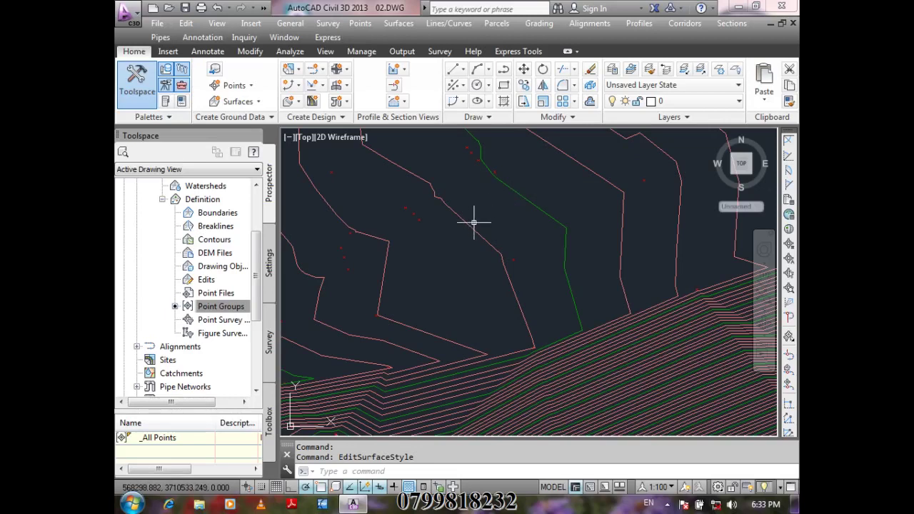
{"action": "mouse_move", "coordinate": [478, 230]}
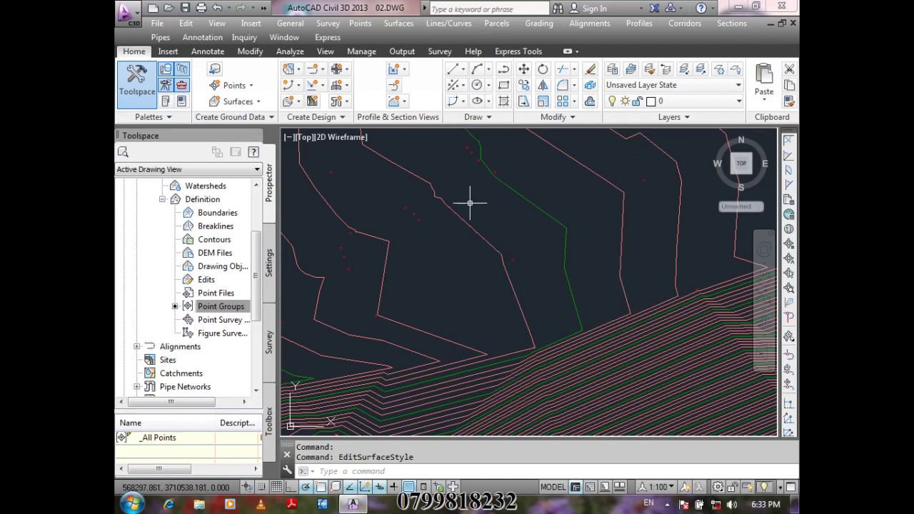
{"action": "mouse_move", "coordinate": [491, 205]}
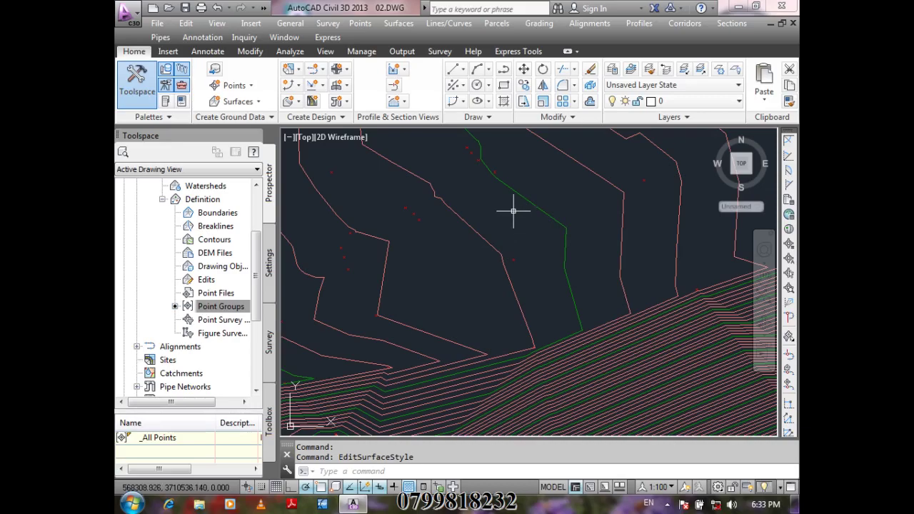
{"action": "scroll", "coordinate": [514, 212], "scroll_direction": "down", "scroll_amount": 2}
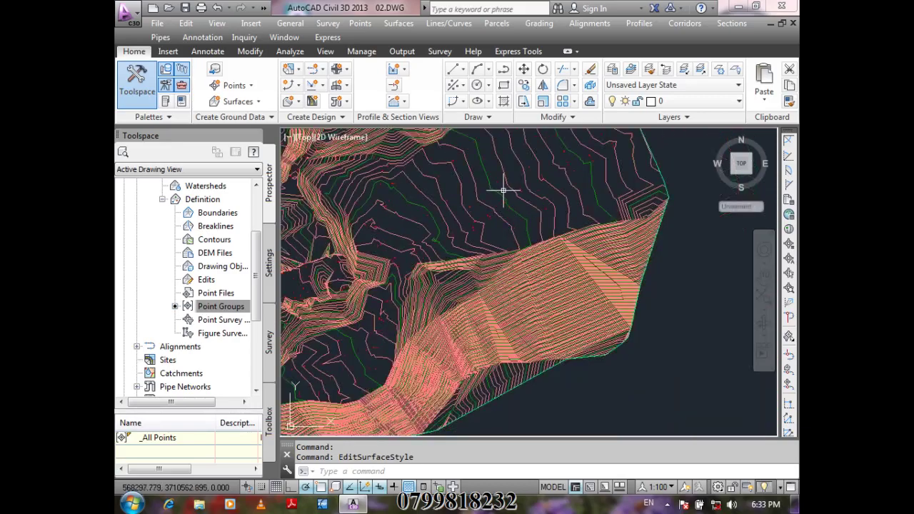
- Set MSURFACE's minor contour interval to 0.1 m with a 0.5 m major interval, and check the southeastern contours
{"action": "scroll", "coordinate": [503, 191], "scroll_direction": "up", "scroll_amount": 2}
{"action": "left_click", "coordinate": [566, 311]}
{"action": "right_click", "coordinate": [566, 311]}
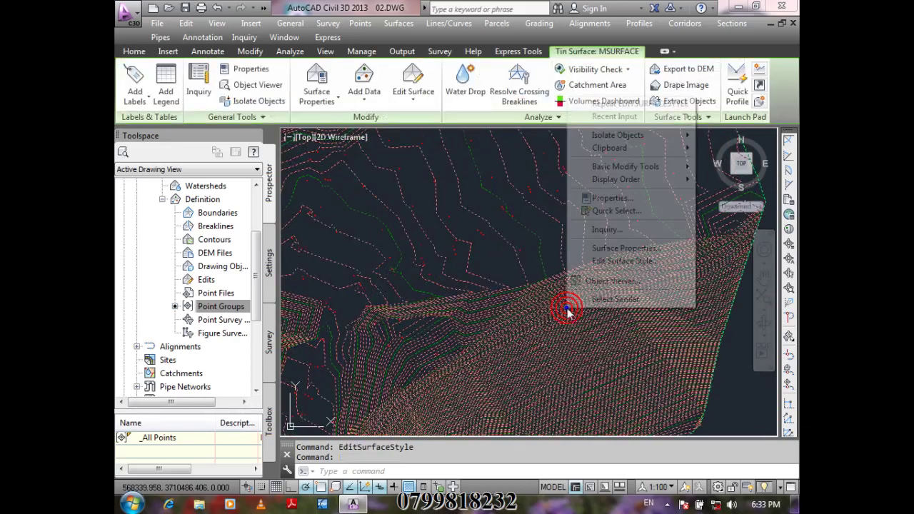
{"action": "left_click", "coordinate": [629, 261]}
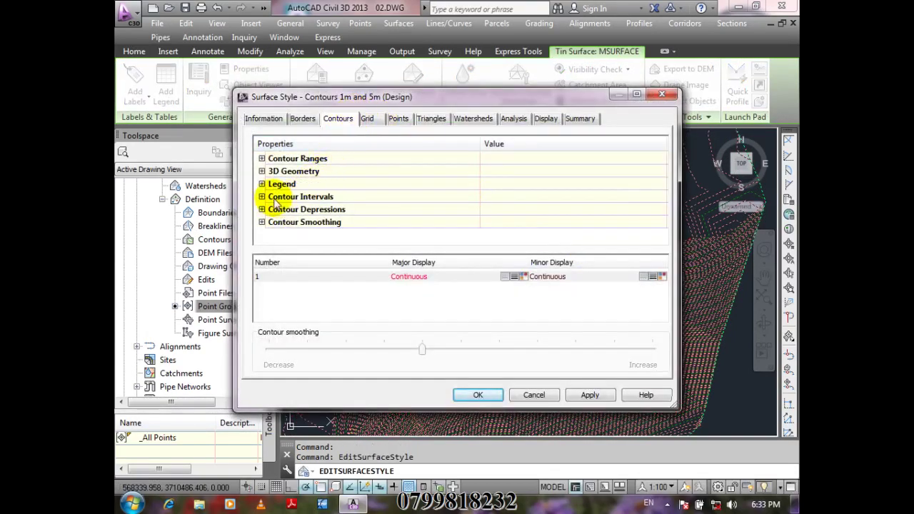
{"action": "left_click", "coordinate": [262, 197]}
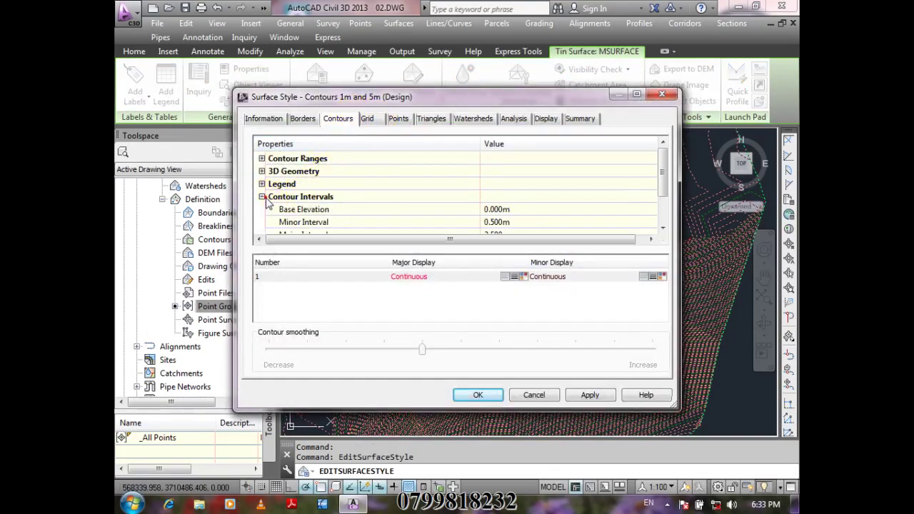
{"action": "left_click", "coordinate": [538, 220]}
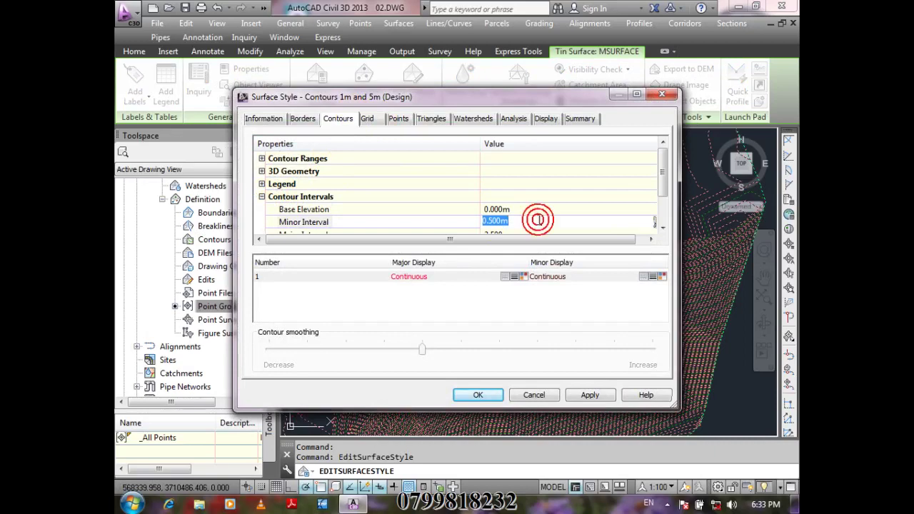
{"action": "type", "text": "0."}
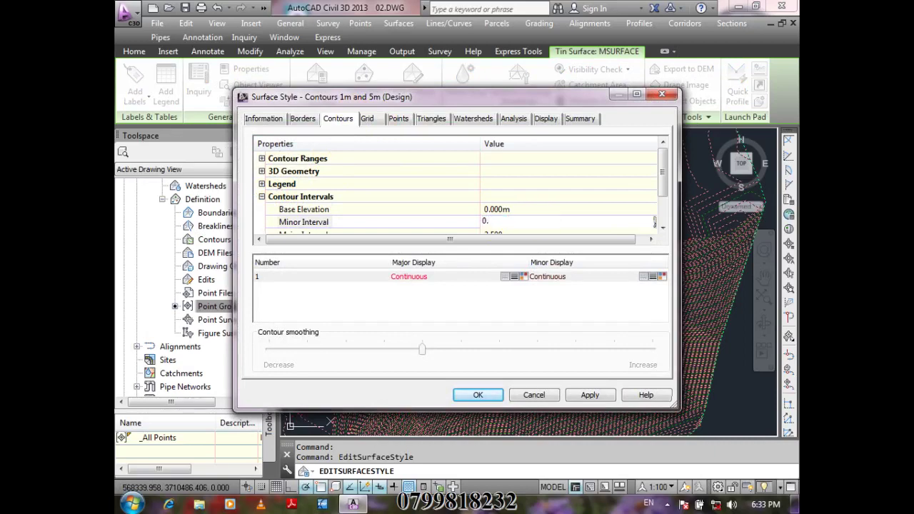
{"action": "type", "text": "1"}
{"action": "left_click", "coordinate": [515, 229]}
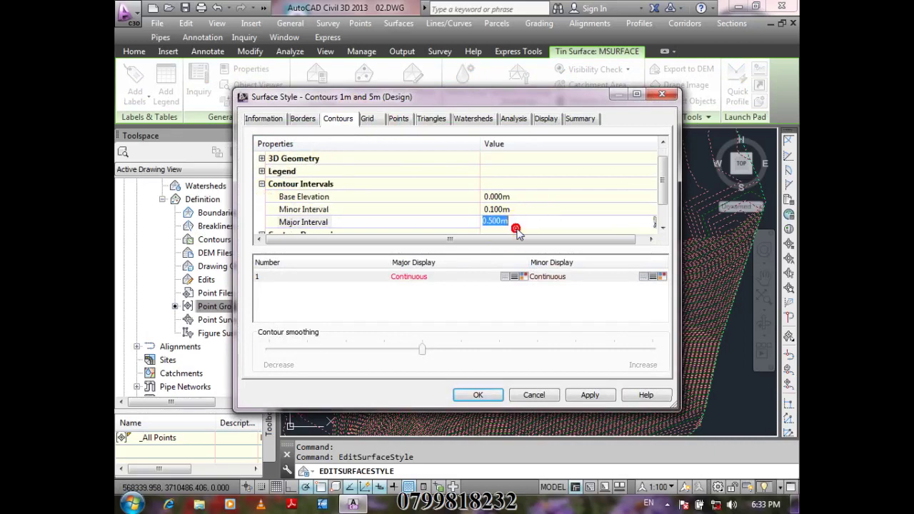
{"action": "left_click", "coordinate": [497, 397]}
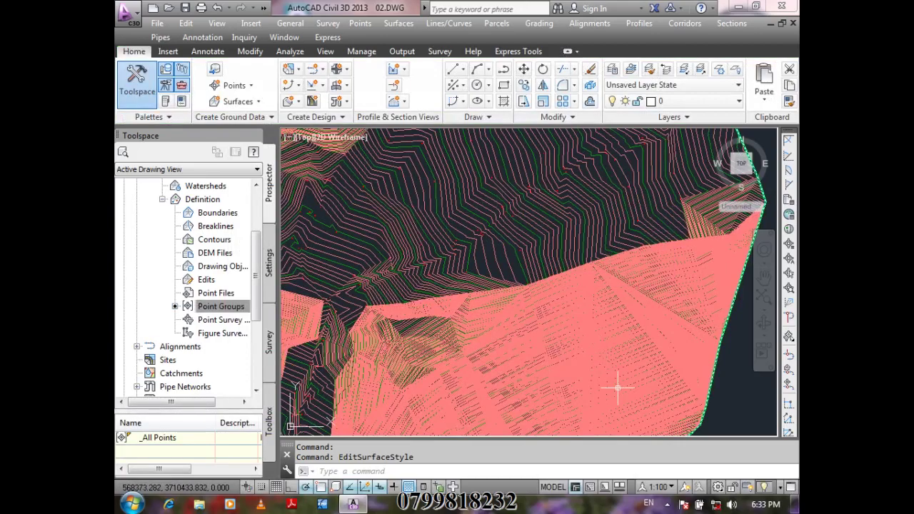
{"action": "scroll", "coordinate": [615, 383], "scroll_direction": "up", "scroll_amount": 5}
{"action": "scroll", "coordinate": [585, 350], "scroll_direction": "up", "scroll_amount": 2}
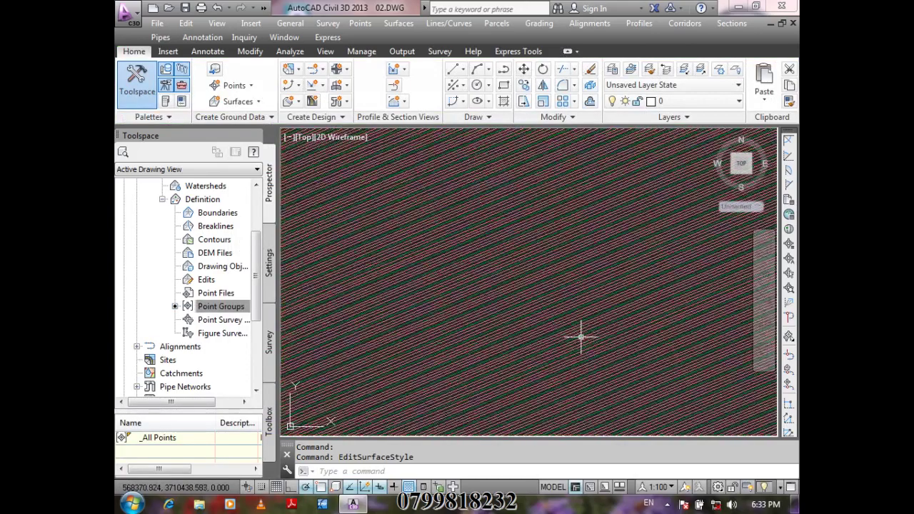
{"action": "mouse_move", "coordinate": [581, 334]}
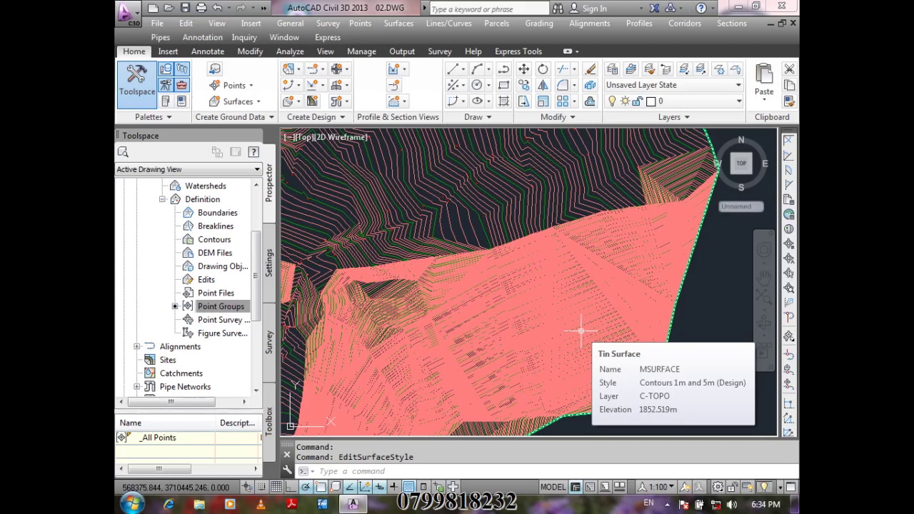
- Set the minor contour interval in MSURFACE's style to 1 m with a major interval of 5 m
{"action": "scroll", "coordinate": [592, 271], "scroll_direction": "down", "scroll_amount": 3}
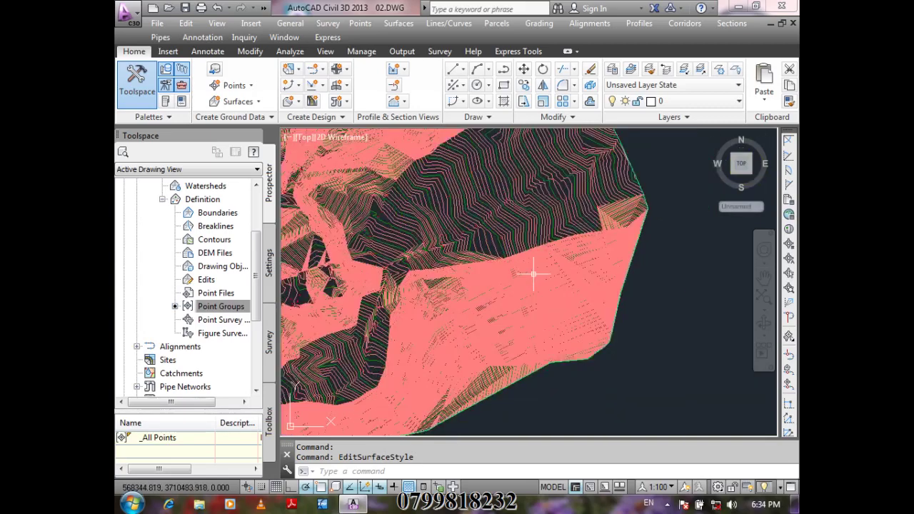
{"action": "scroll", "coordinate": [450, 198], "scroll_direction": "down", "scroll_amount": 3}
{"action": "left_click", "coordinate": [548, 259]}
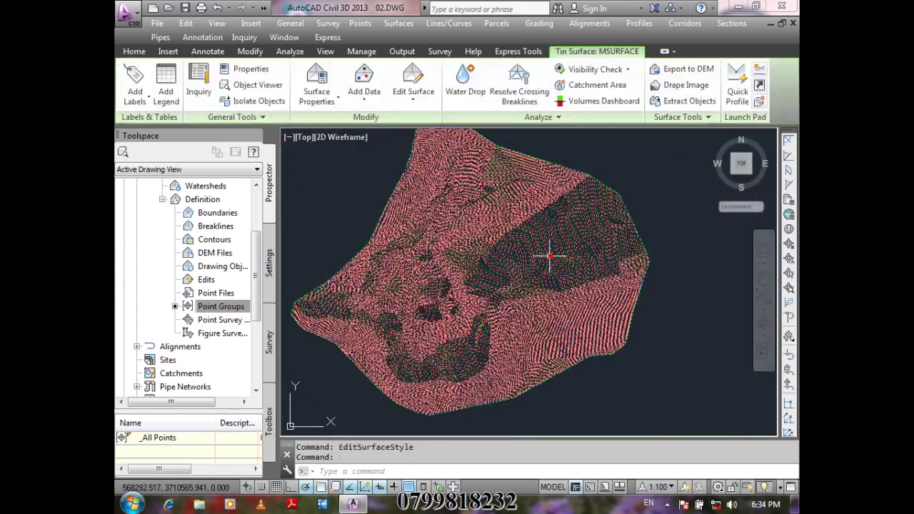
{"action": "right_click", "coordinate": [548, 258]}
{"action": "left_click", "coordinate": [643, 424]}
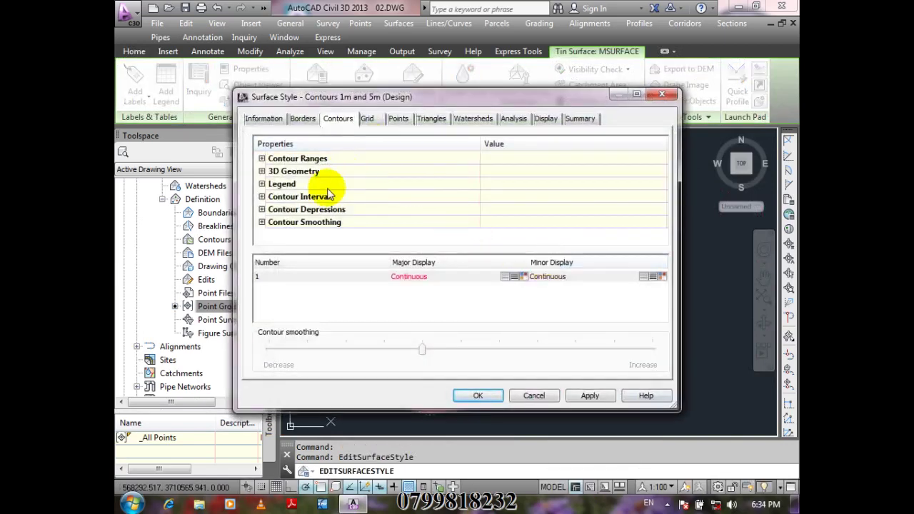
{"action": "left_click", "coordinate": [261, 196]}
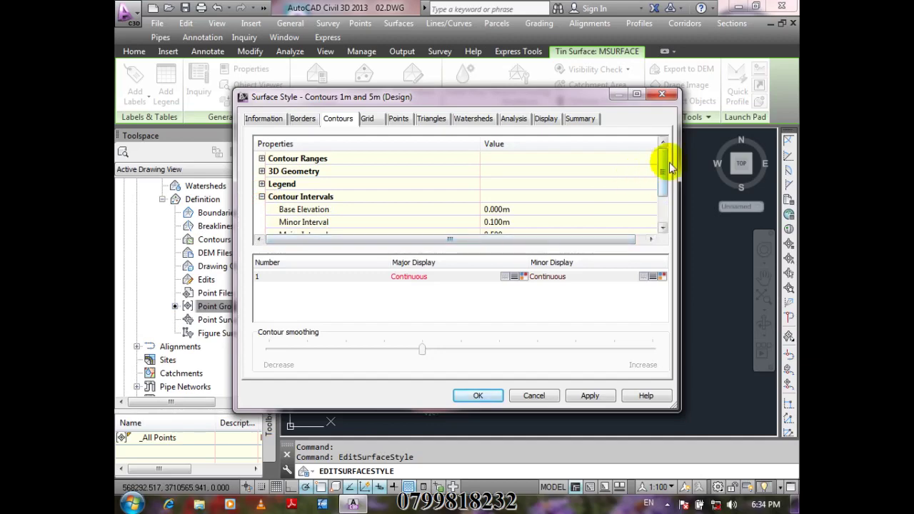
{"action": "left_click_drag", "start_coordinate": [667, 164], "coordinate": [667, 173]}
{"action": "left_click", "coordinate": [537, 209]}
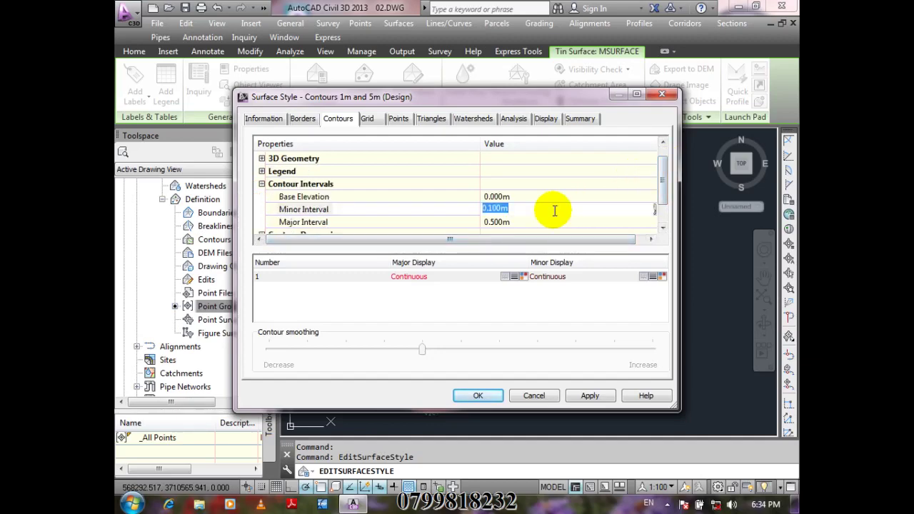
{"action": "type", "text": "1"}
{"action": "left_click", "coordinate": [540, 221]}
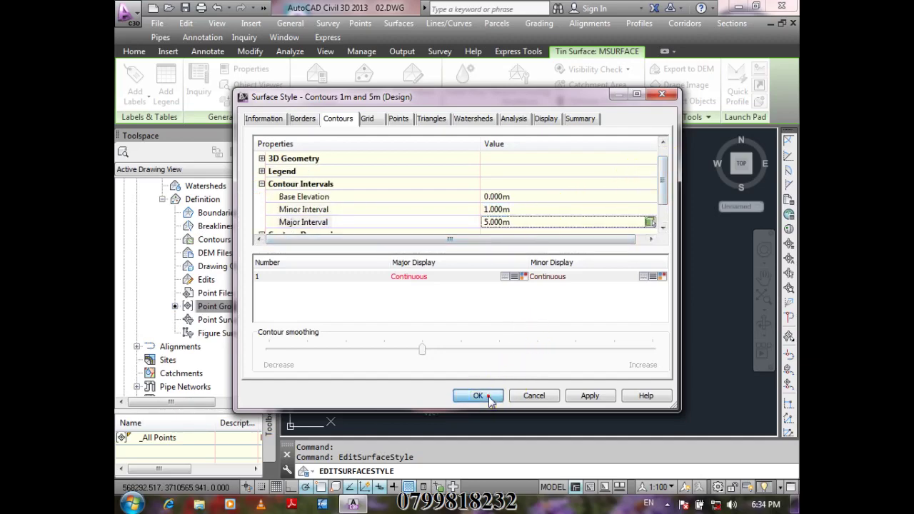
{"action": "left_click", "coordinate": [487, 396]}
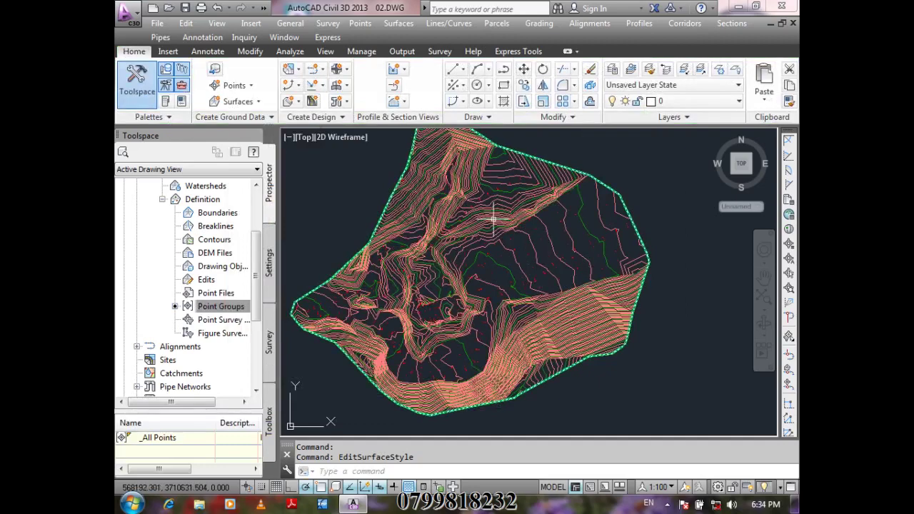
- Zoom to the drawing extents to show the whole of MSURFACE
{"action": "scroll", "coordinate": [539, 257], "scroll_direction": "down", "scroll_amount": 1}
{"action": "scroll", "coordinate": [504, 223], "scroll_direction": "up", "scroll_amount": 2}
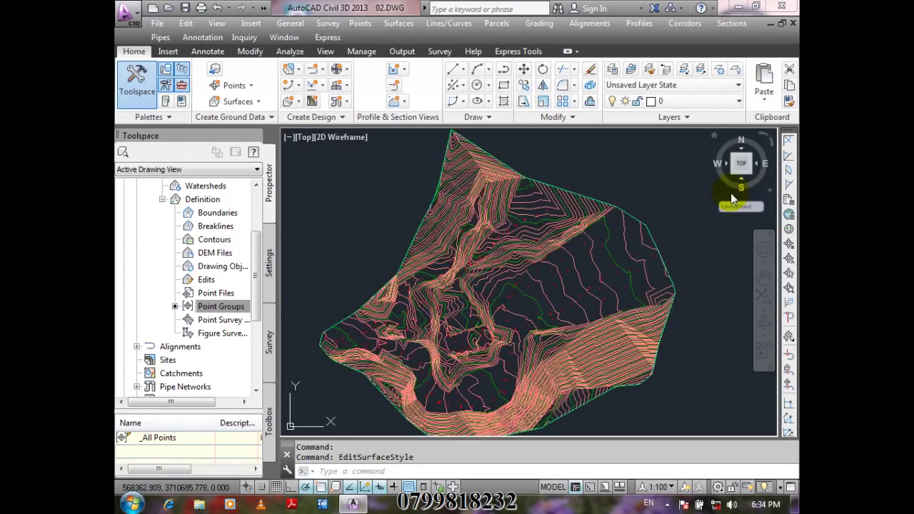
{"action": "type", "text": "z"}
{"action": "key", "text": "Return"}
{"action": "type", "text": "e"}
{"action": "key", "text": "Return"}
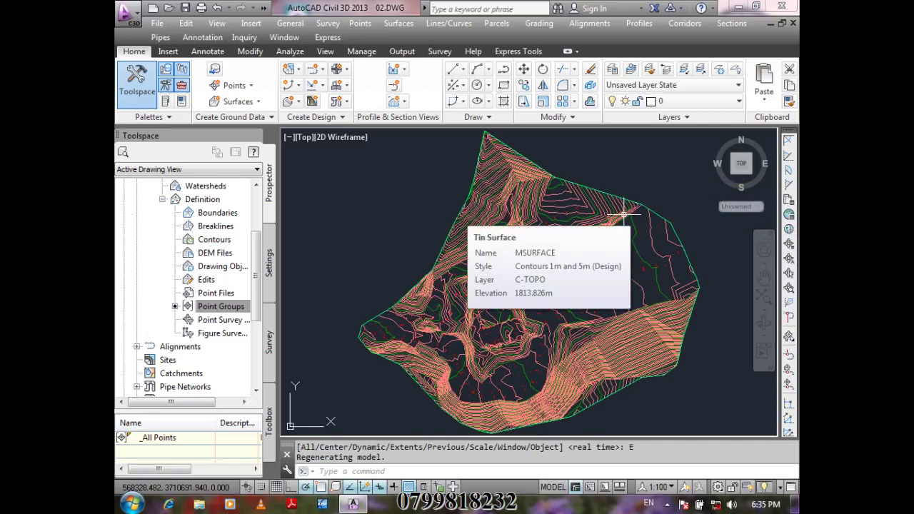
- Open MSURFACE in the Object Viewer at full-screen size and display it with the Realistic visual style
{"action": "left_click", "coordinate": [598, 226]}
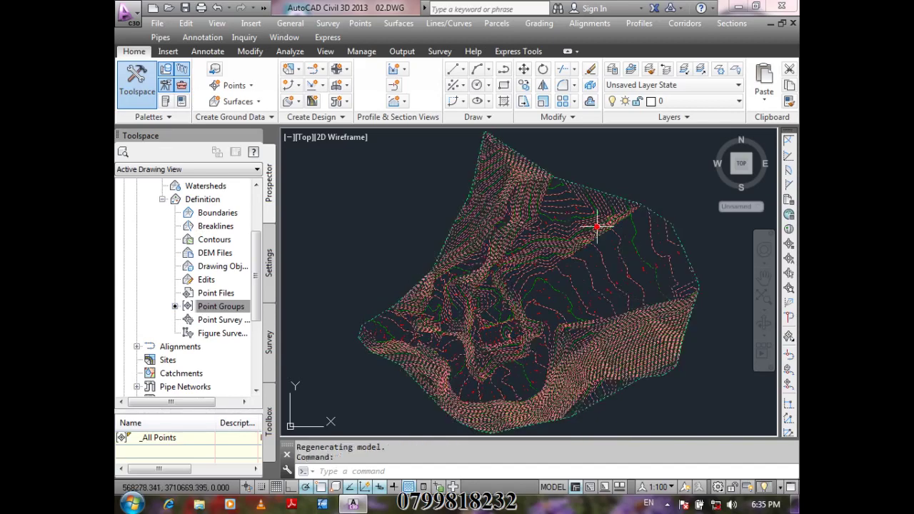
{"action": "right_click", "coordinate": [597, 228]}
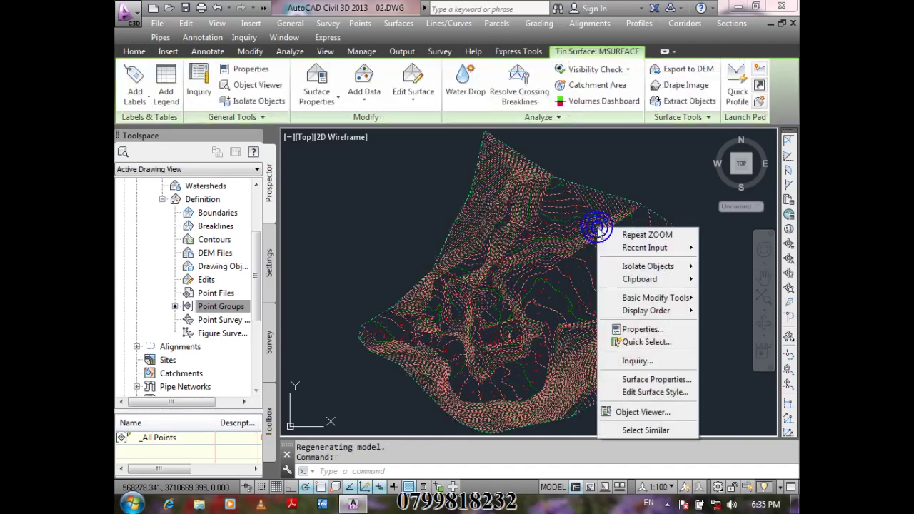
{"action": "left_click", "coordinate": [678, 420]}
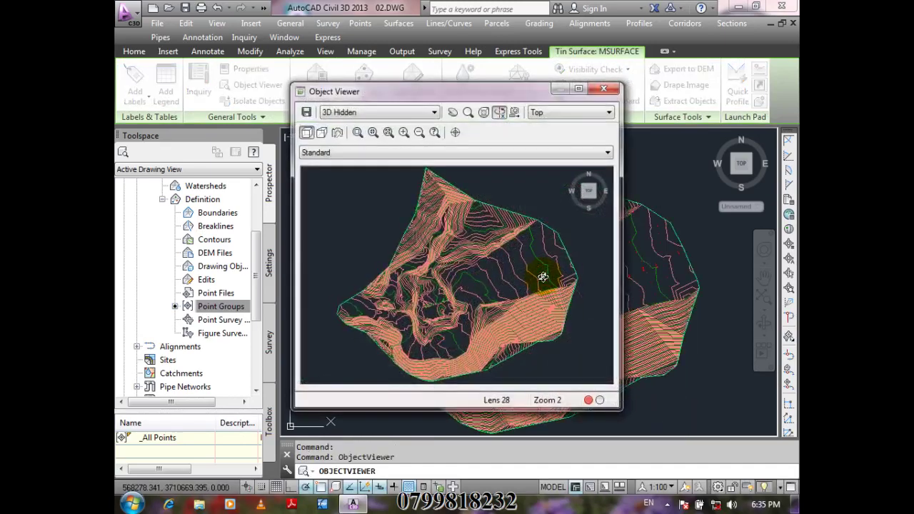
{"action": "left_click", "coordinate": [579, 88]}
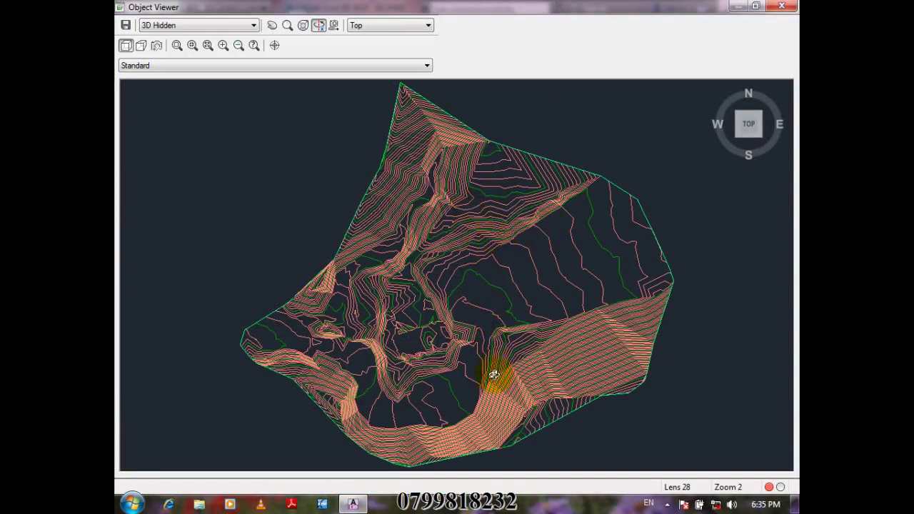
{"action": "left_click", "coordinate": [197, 25]}
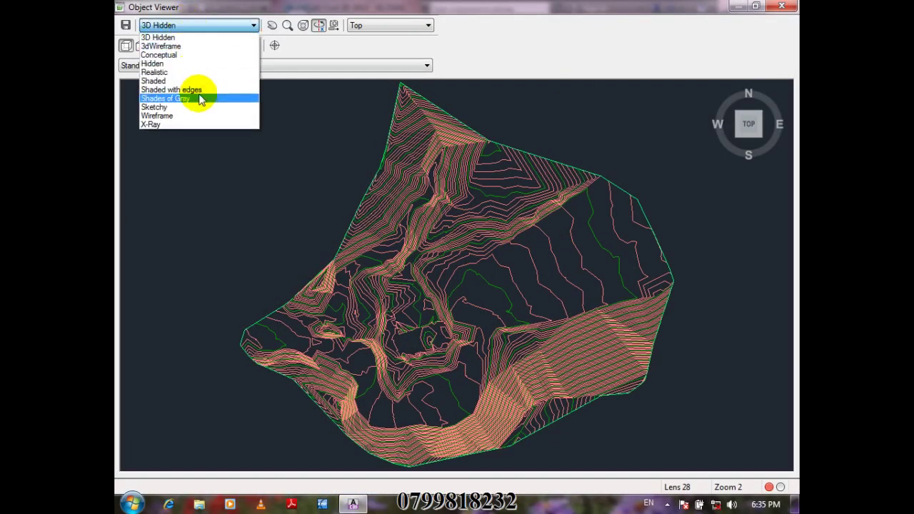
{"action": "left_click", "coordinate": [196, 73]}
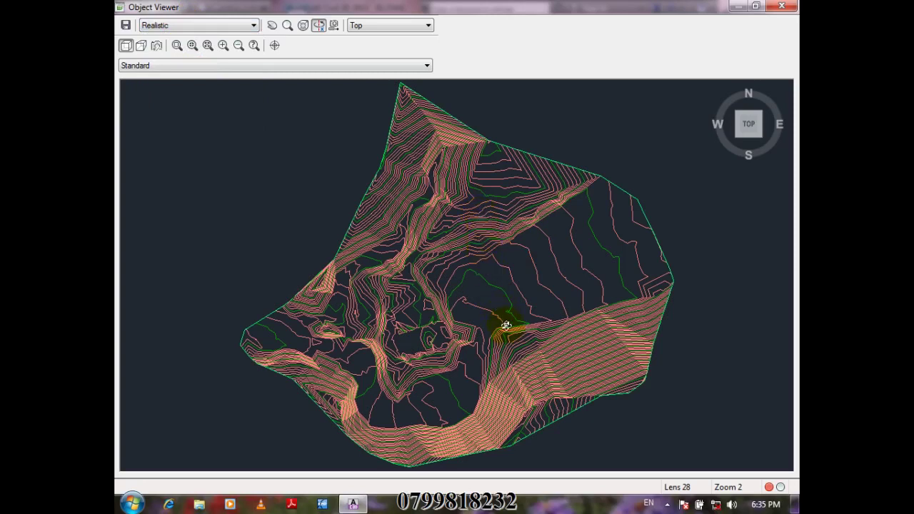
- Orbit MSURFACE into a tilted 3D view and examine its triangulated terrain and steep slopes from the western side
{"action": "left_click_drag", "start_coordinate": [506, 326], "coordinate": [542, 284]}
{"action": "left_click_drag", "start_coordinate": [456, 310], "coordinate": [573, 279]}
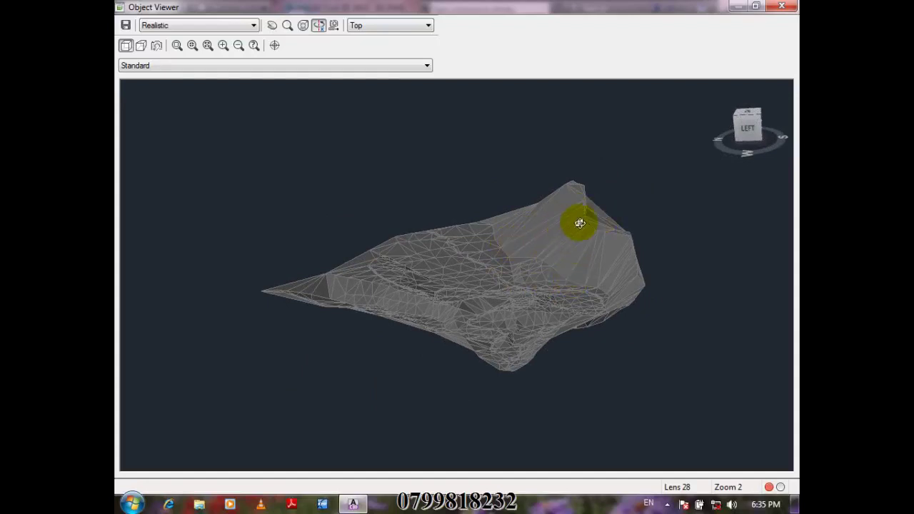
{"action": "scroll", "coordinate": [550, 237], "scroll_direction": "up", "scroll_amount": 4}
{"action": "scroll", "coordinate": [550, 241], "scroll_direction": "down", "scroll_amount": 4}
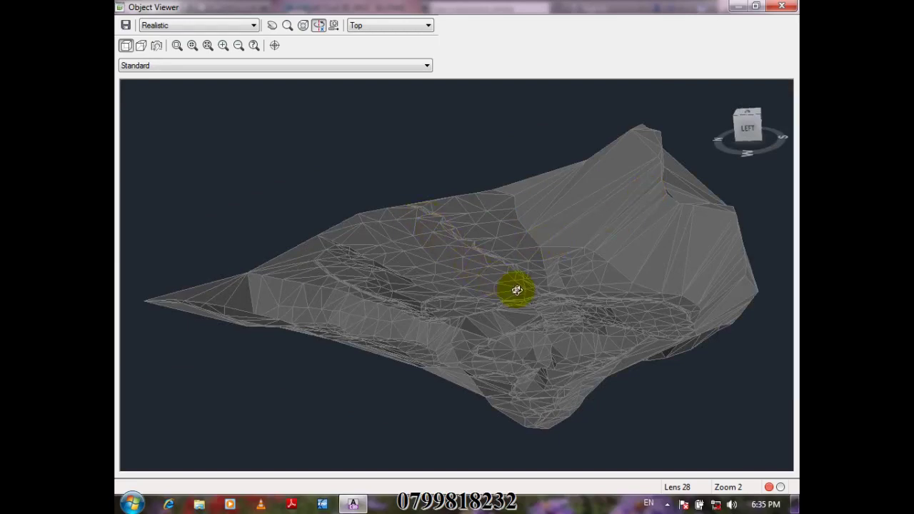
{"action": "left_click_drag", "start_coordinate": [598, 294], "coordinate": [418, 229]}
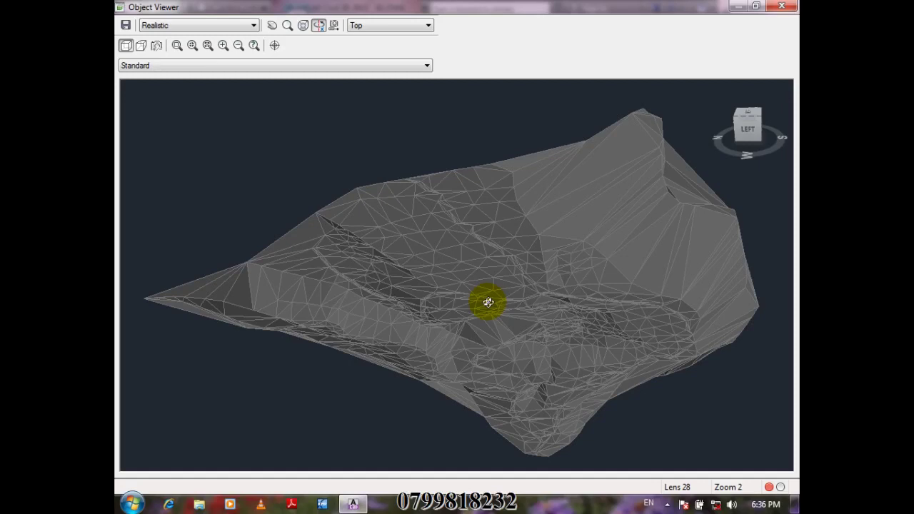
{"action": "left_click", "coordinate": [667, 505]}
{"action": "left_click", "coordinate": [665, 440]}
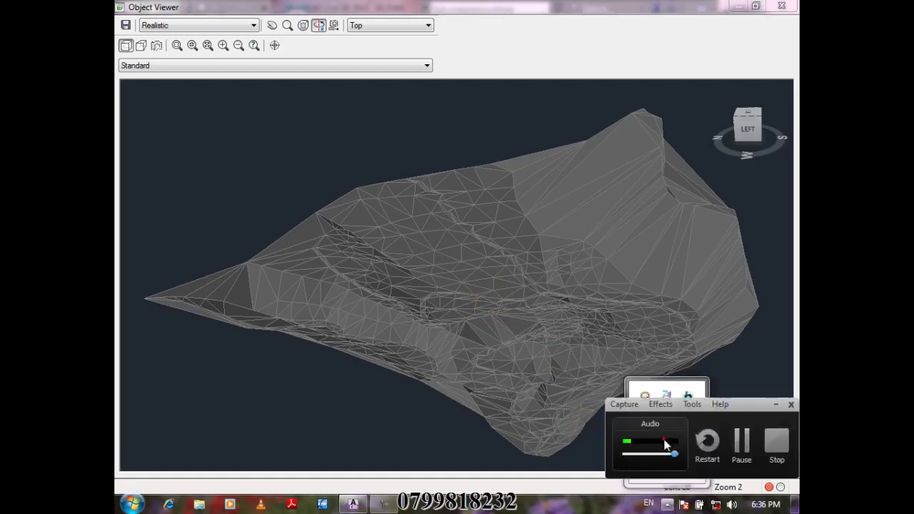
{"action": "left_click", "coordinate": [742, 440]}
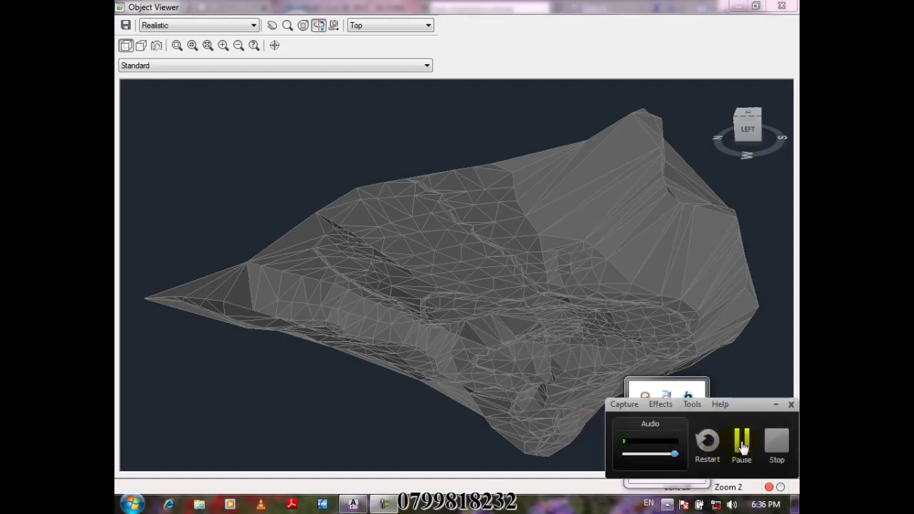
{"action": "left_click", "coordinate": [561, 14]}
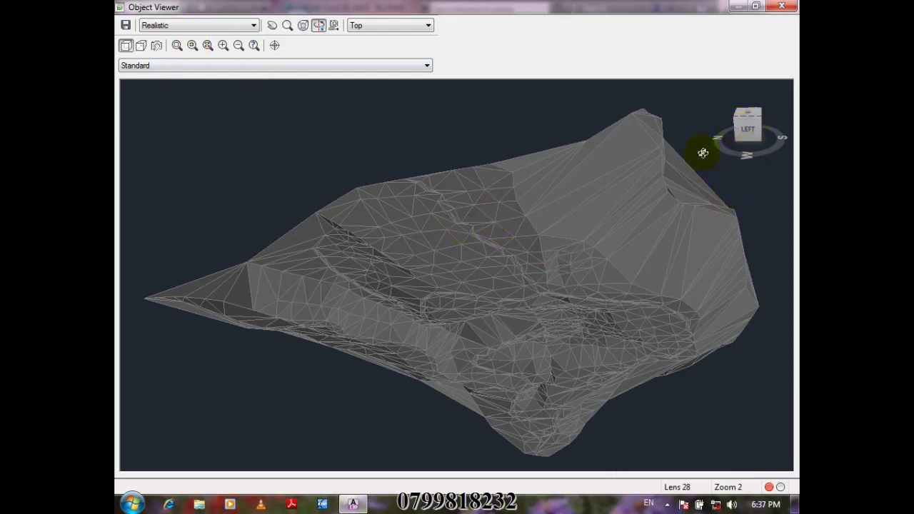
- Close the Object Viewer and reopen it for MSURFACE
{"action": "key", "text": "Escape"}
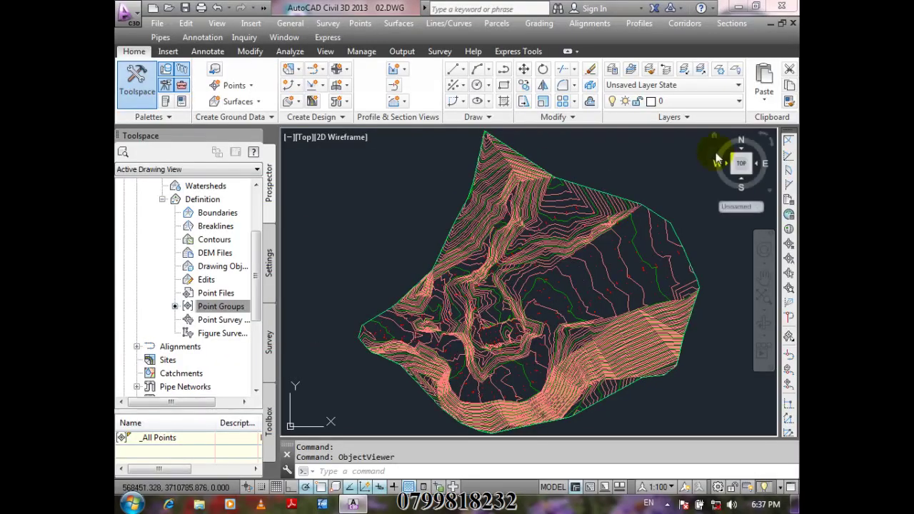
{"action": "left_click", "coordinate": [608, 353]}
{"action": "right_click", "coordinate": [607, 353]}
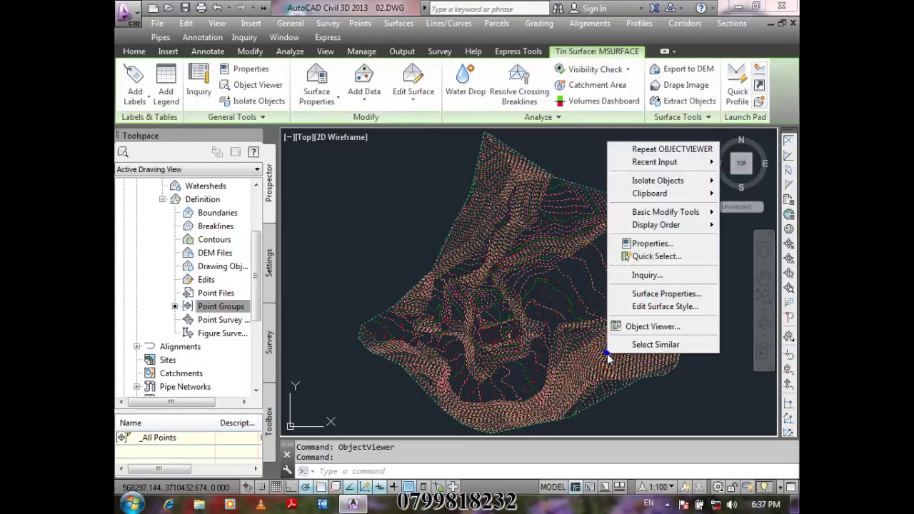
{"action": "left_click", "coordinate": [696, 327]}
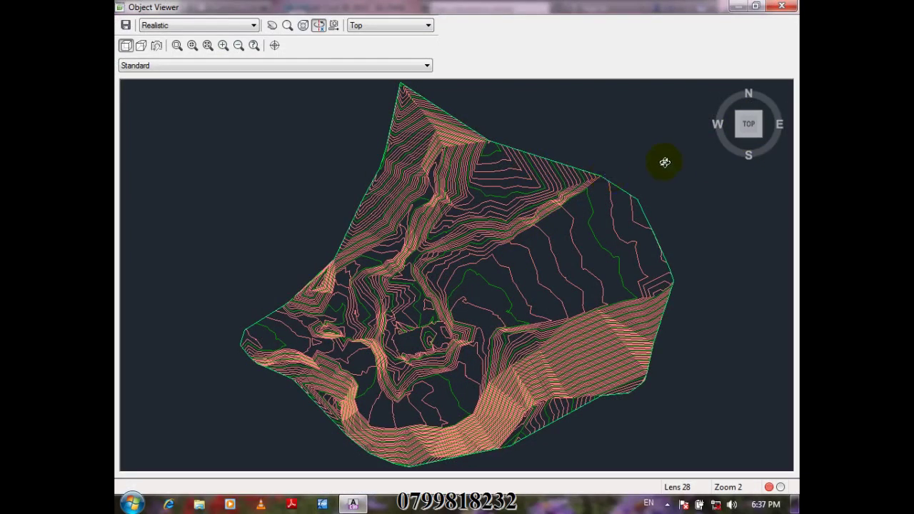
- View MSURFACE from the southwest, northwest and northeast isometric directions, and return to the top view with north up
{"action": "left_click", "coordinate": [739, 141]}
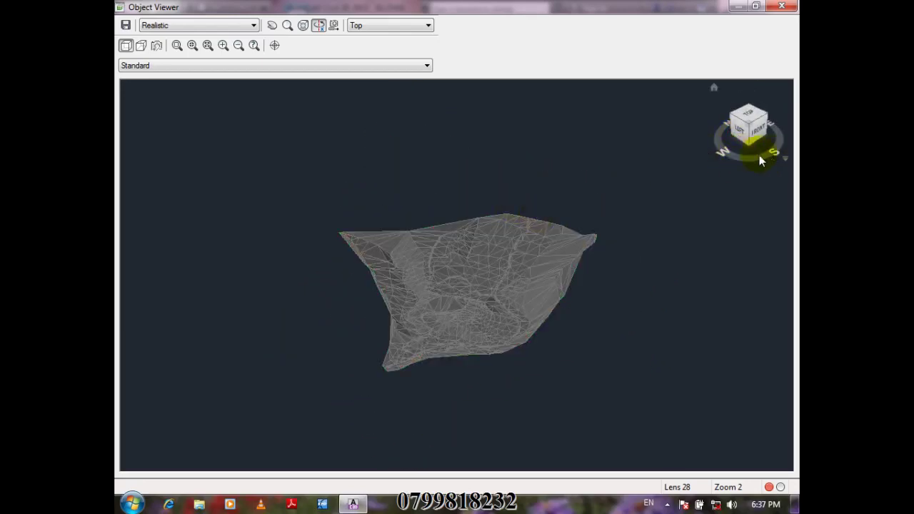
{"action": "left_click", "coordinate": [729, 144]}
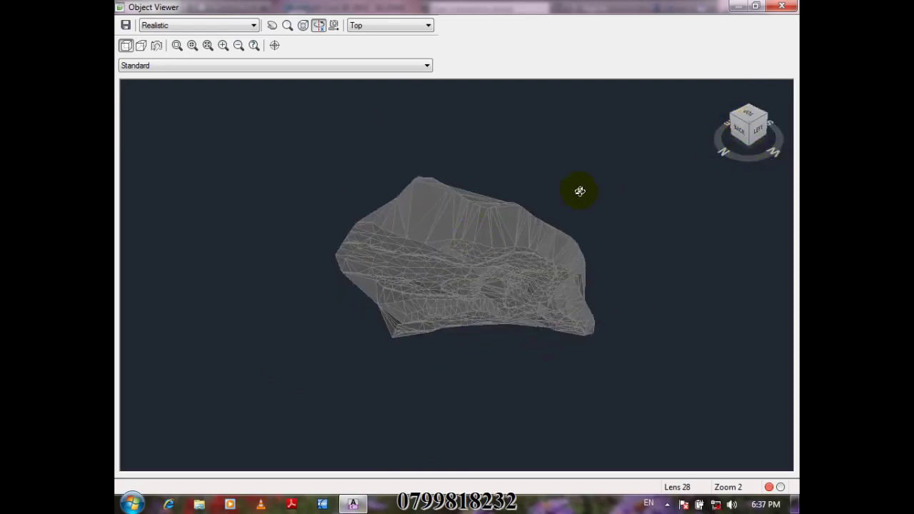
{"action": "left_click", "coordinate": [732, 118]}
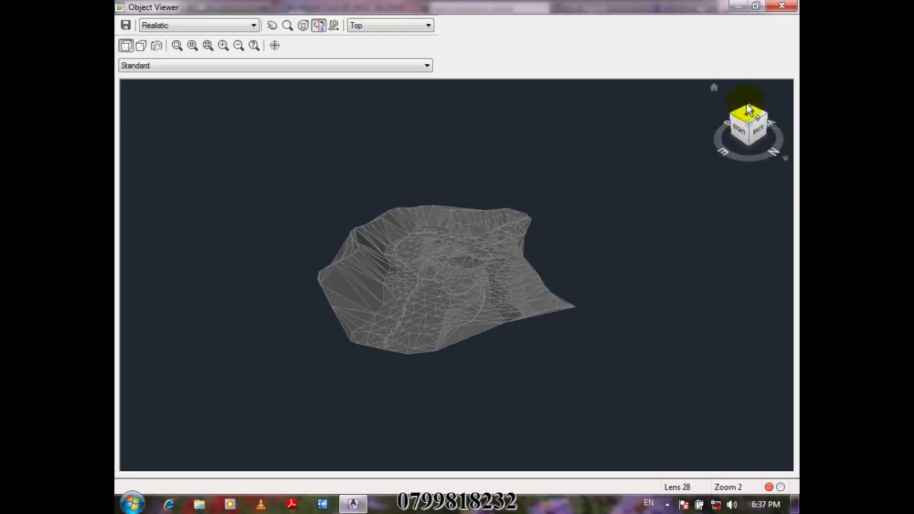
{"action": "left_click", "coordinate": [748, 109]}
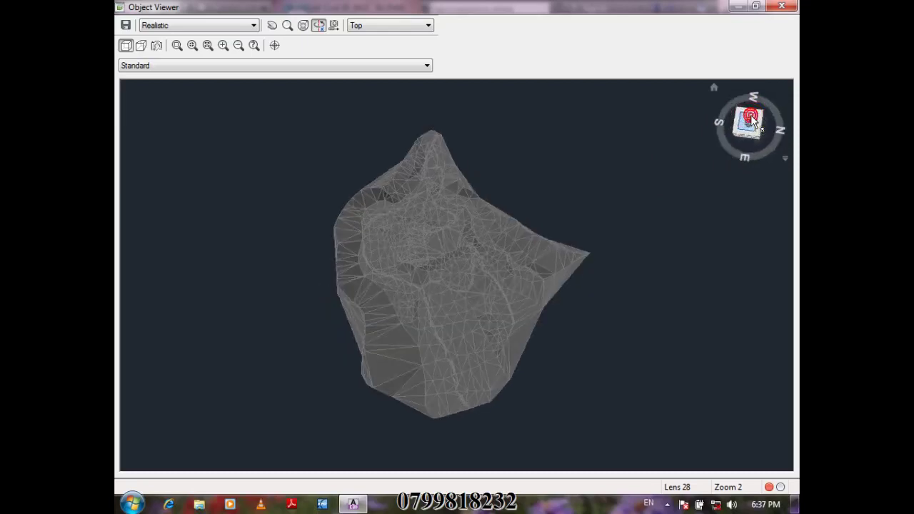
{"action": "left_click", "coordinate": [777, 89]}
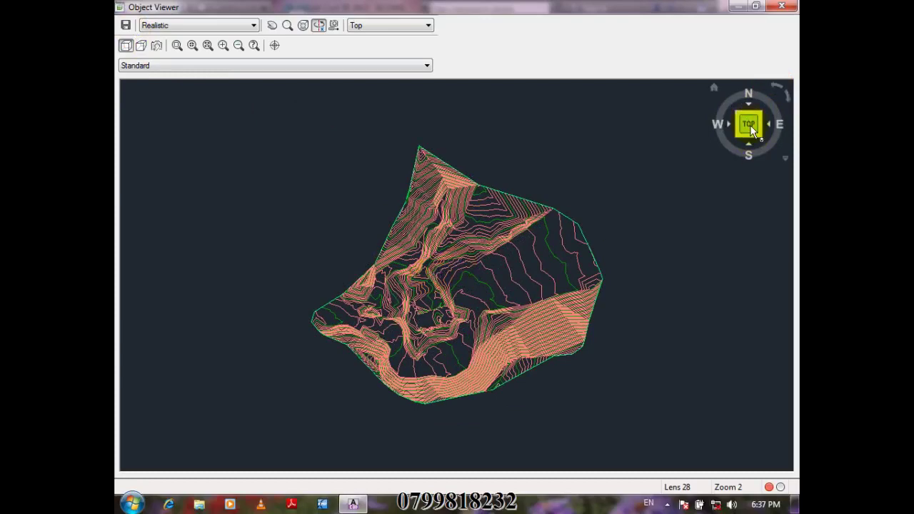
{"action": "scroll", "coordinate": [454, 290], "scroll_direction": "up", "scroll_amount": 3}
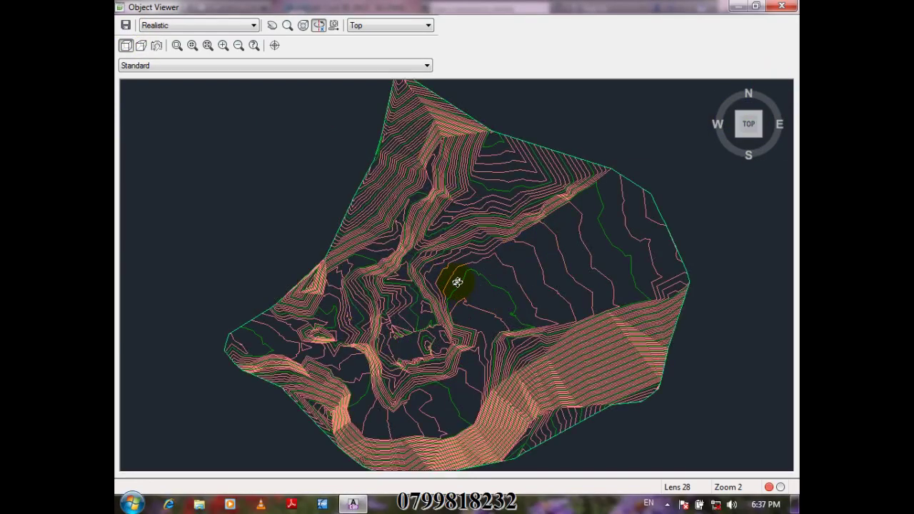
{"action": "scroll", "coordinate": [457, 282], "scroll_direction": "down", "scroll_amount": 3}
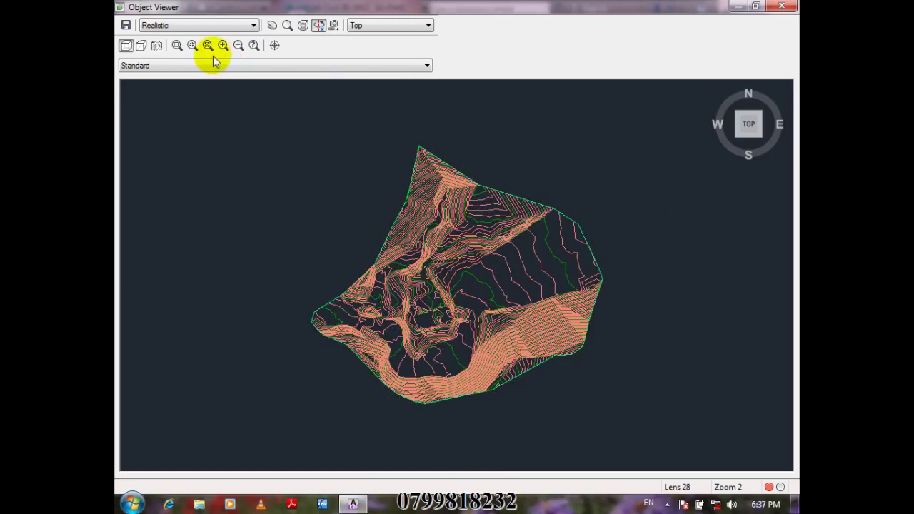
- Switch the viewer to panning and save the current top view as a PNG image named TOPO in My Documents
{"action": "left_click", "coordinate": [177, 45]}
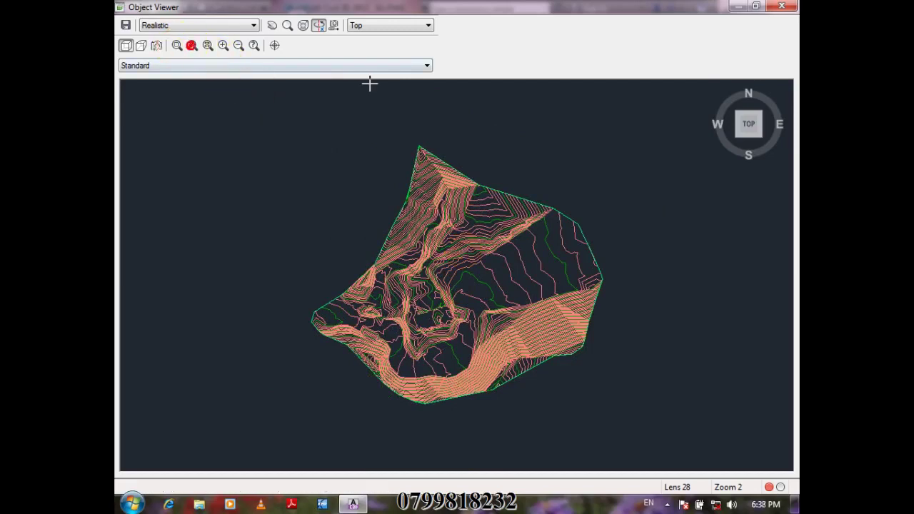
{"action": "left_click", "coordinate": [272, 26]}
{"action": "left_click", "coordinate": [126, 24]}
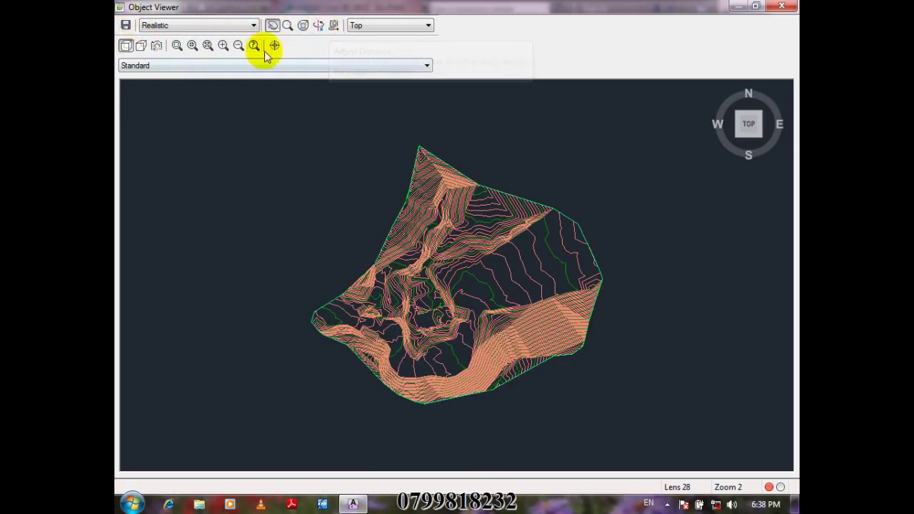
{"action": "left_click", "coordinate": [126, 26]}
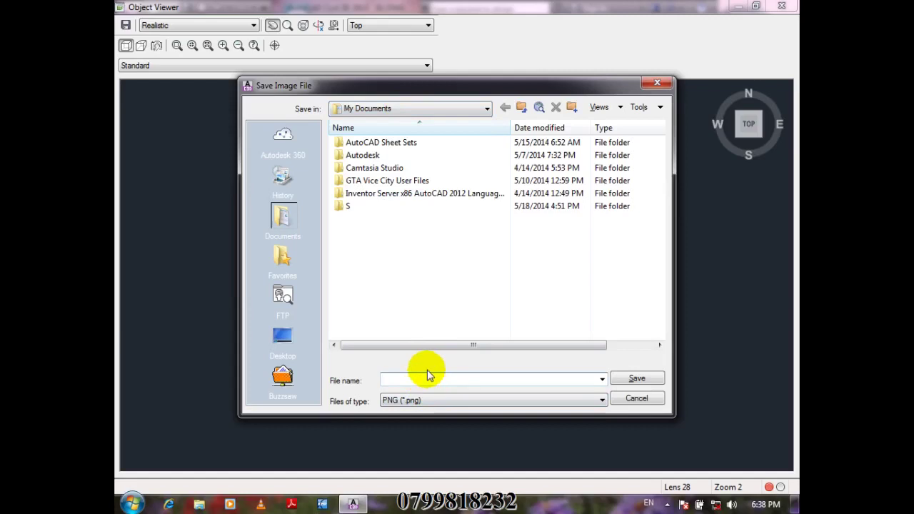
{"action": "type", "text": "TOPO"}
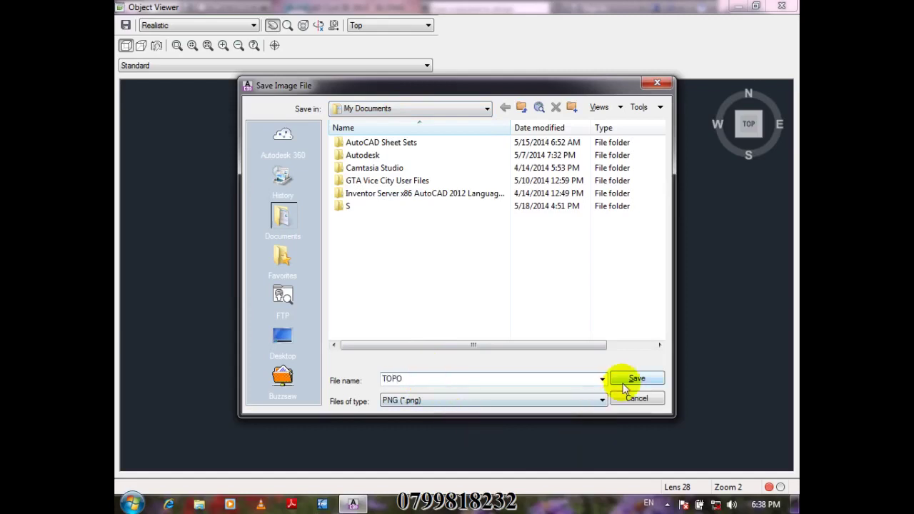
{"action": "left_click", "coordinate": [511, 401]}
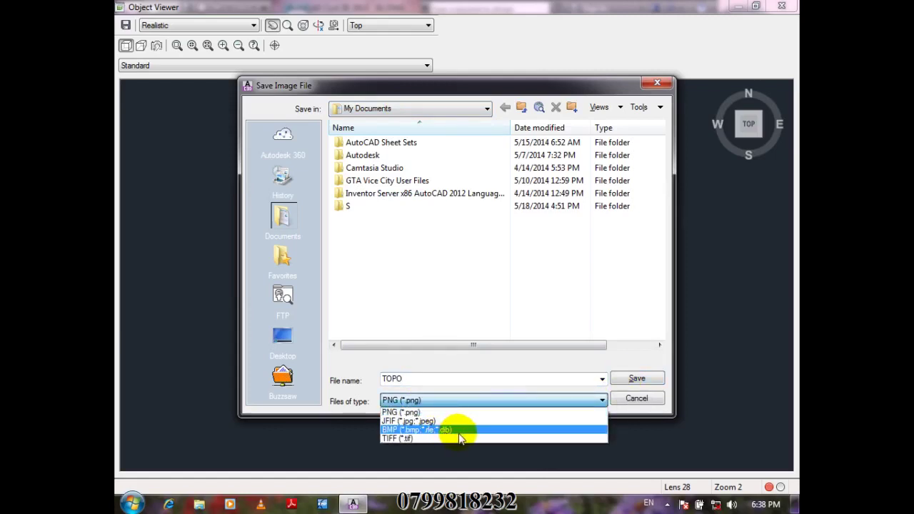
{"action": "left_click", "coordinate": [473, 413]}
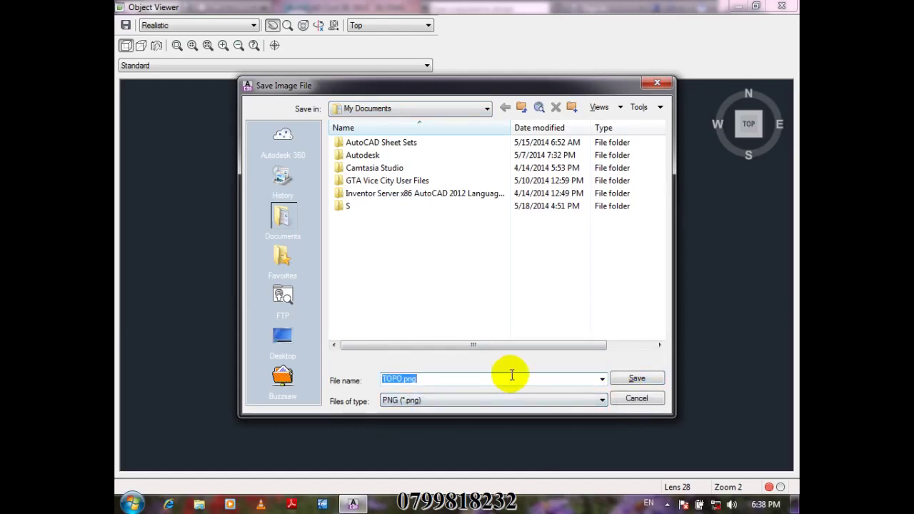
{"action": "left_click", "coordinate": [629, 378]}
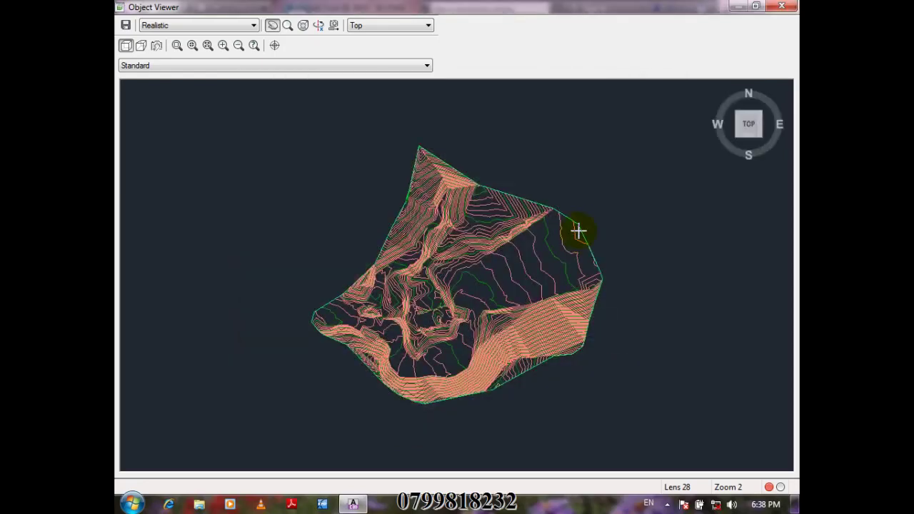
- Switch to Windows Explorer, open TOPO.png from the Documents library and examine the contours in the saved image
{"action": "left_click", "coordinate": [200, 504]}
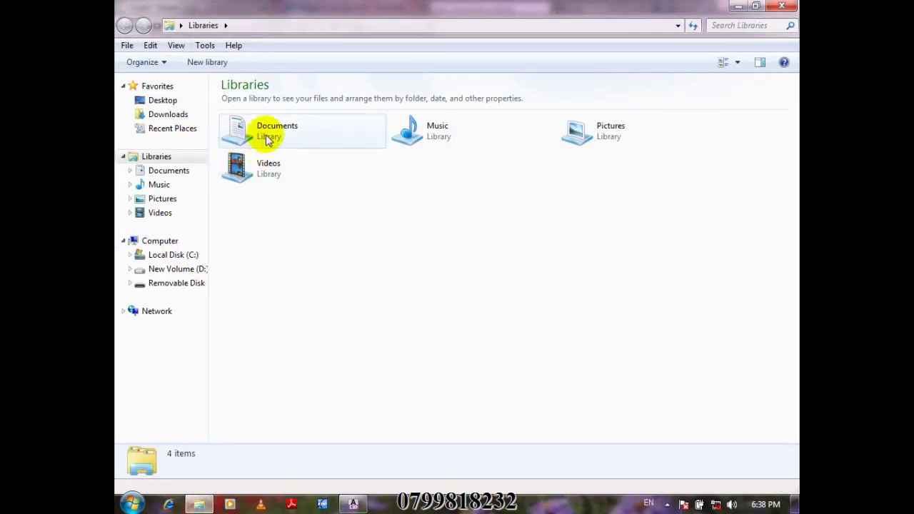
{"action": "double_click", "coordinate": [265, 136]}
{"action": "double_click", "coordinate": [258, 307]}
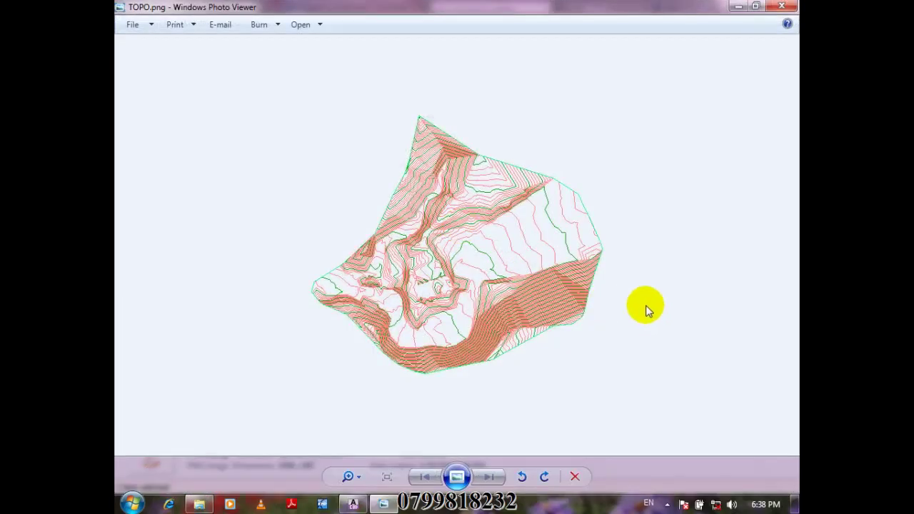
{"action": "scroll", "coordinate": [507, 236], "scroll_direction": "up", "scroll_amount": 3}
{"action": "scroll", "coordinate": [507, 237], "scroll_direction": "down", "scroll_amount": 4}
{"action": "scroll", "coordinate": [509, 236], "scroll_direction": "up", "scroll_amount": 2}
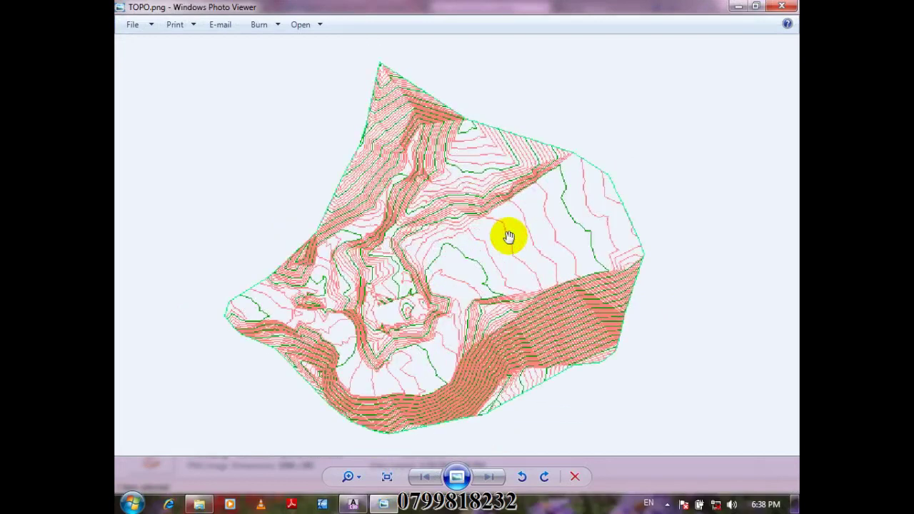
{"action": "scroll", "coordinate": [508, 236], "scroll_direction": "down", "scroll_amount": 2}
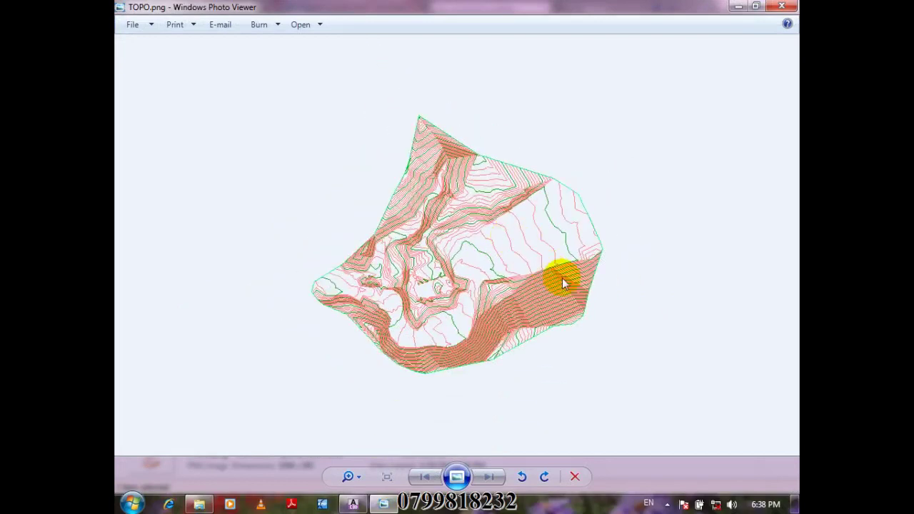
- Close the TOPO.png image, return to the Object Viewer and show MSURFACE from the southwest isometric direction
{"action": "left_click", "coordinate": [782, 6]}
{"action": "left_click", "coordinate": [353, 505]}
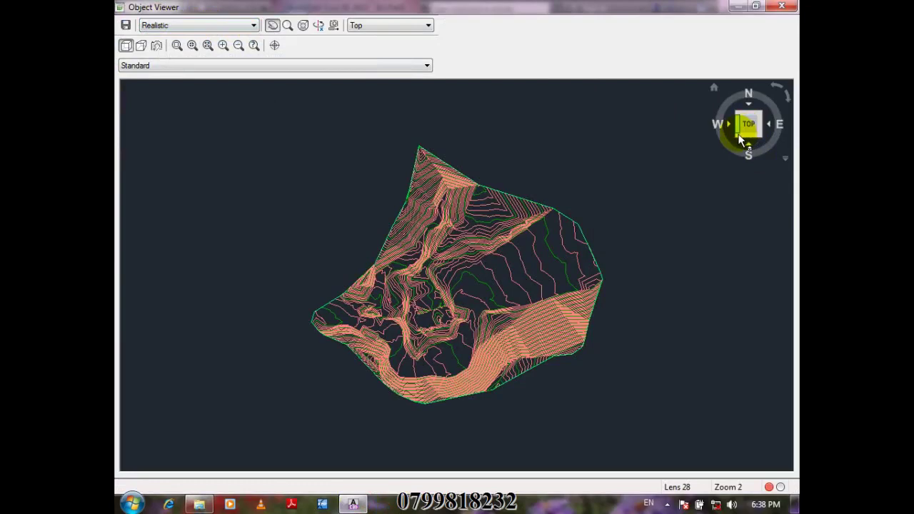
{"action": "left_click_drag", "start_coordinate": [740, 139], "coordinate": [401, 306]}
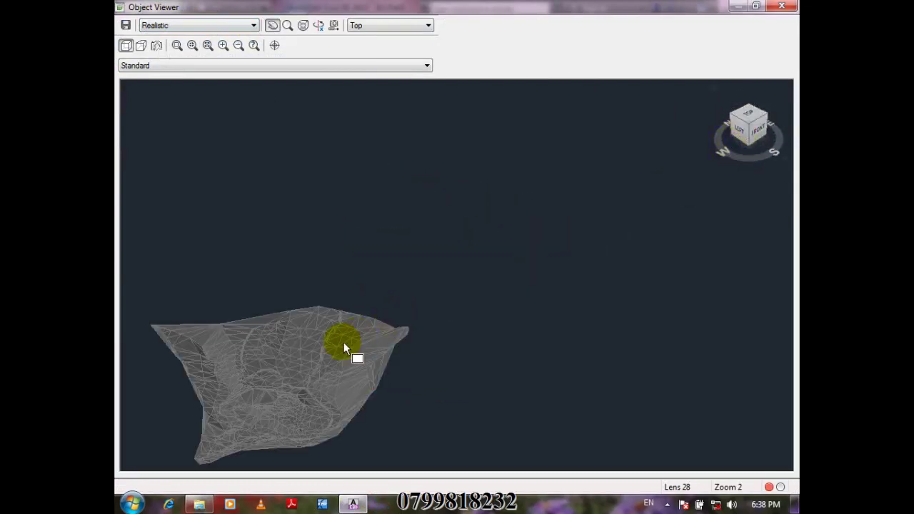
- Centre MSURFACE in the Object Viewer, enlarge it and orbit it slightly from the southwest isometric direction
{"action": "left_click", "coordinate": [272, 26]}
{"action": "left_click", "coordinate": [293, 280]}
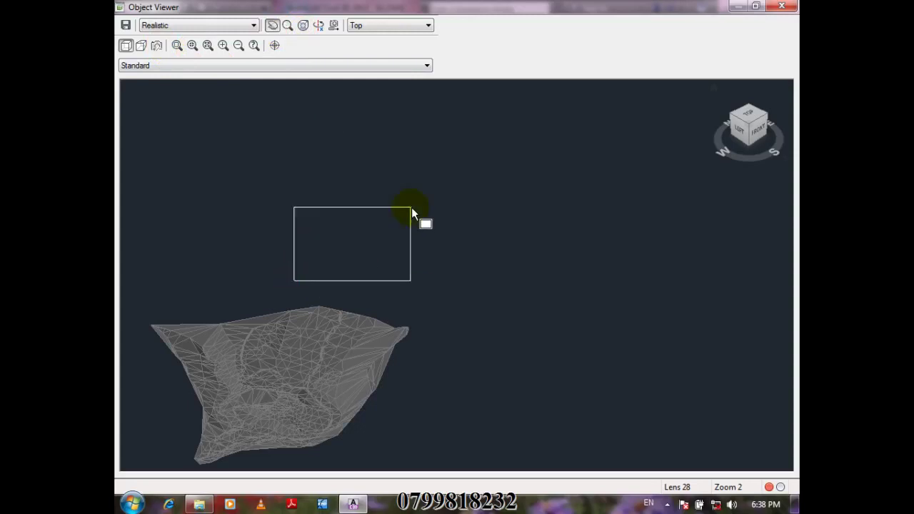
{"action": "left_click", "coordinate": [412, 210]}
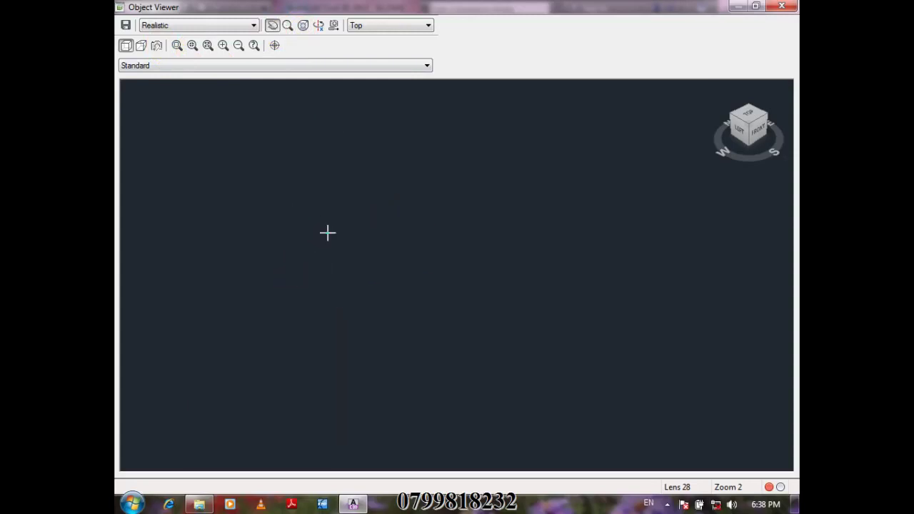
{"action": "left_click", "coordinate": [745, 127]}
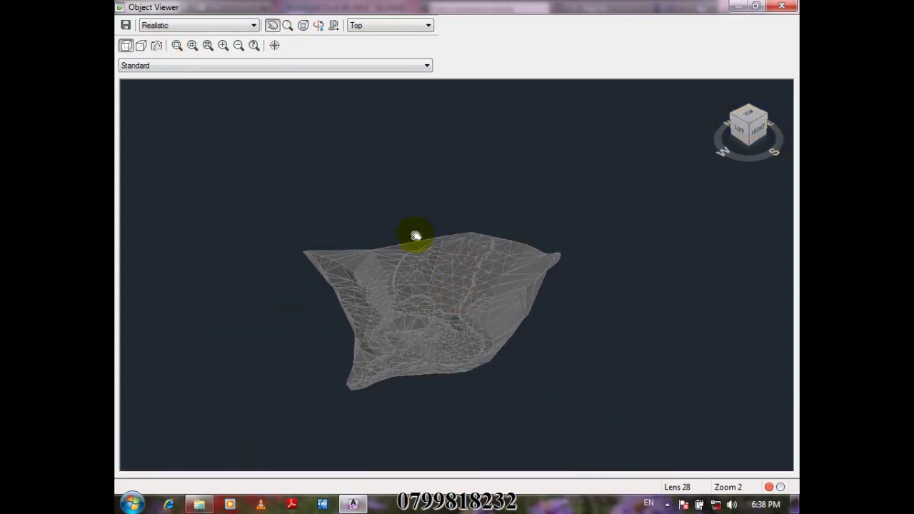
{"action": "left_click", "coordinate": [319, 26]}
{"action": "scroll", "coordinate": [427, 316], "scroll_direction": "up", "scroll_amount": 2}
{"action": "left_click_drag", "start_coordinate": [431, 316], "coordinate": [470, 296]}
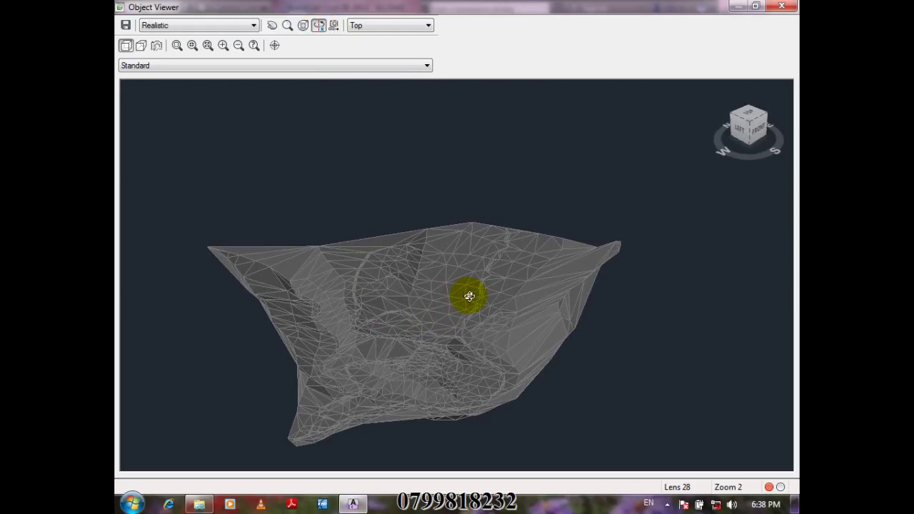
- Display MSURFACE in the 3D Hidden visual style, followed by the 3dWireframe style
{"action": "left_click", "coordinate": [175, 25]}
{"action": "left_click", "coordinate": [219, 38]}
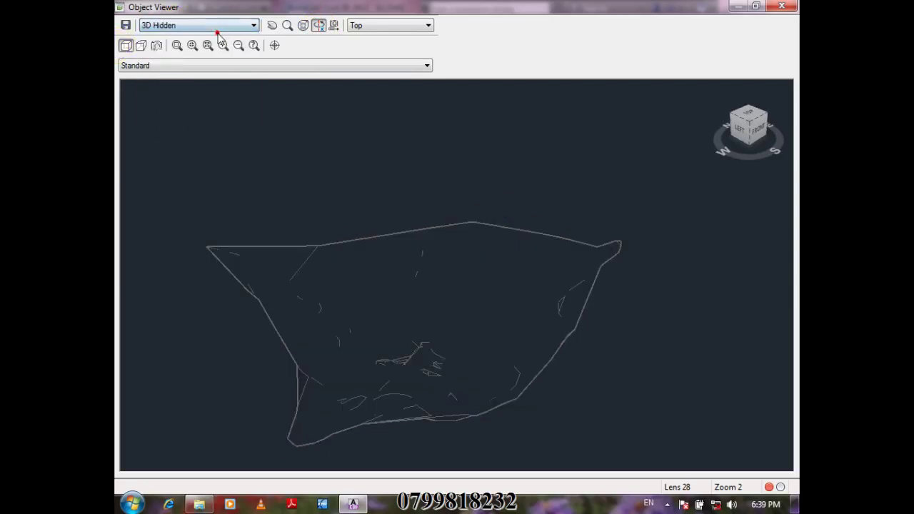
{"action": "left_click", "coordinate": [180, 25]}
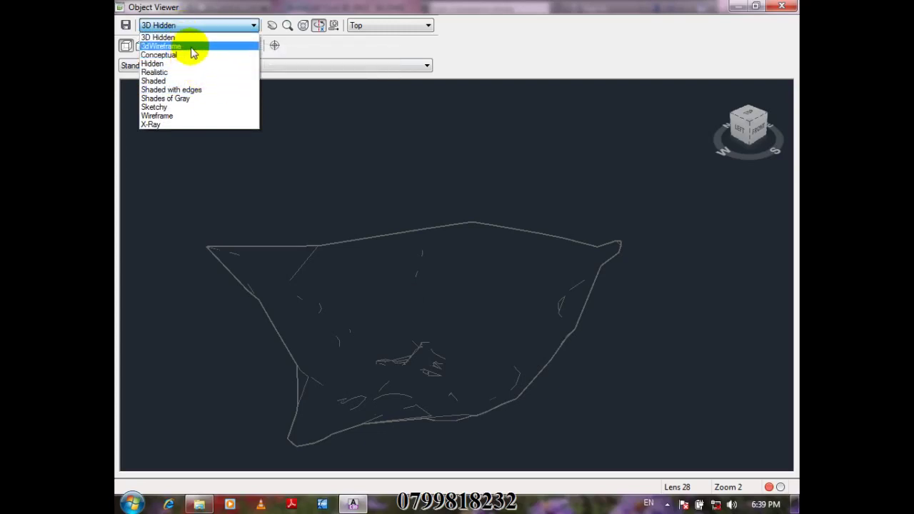
{"action": "left_click", "coordinate": [191, 46]}
{"action": "left_click", "coordinate": [479, 238]}
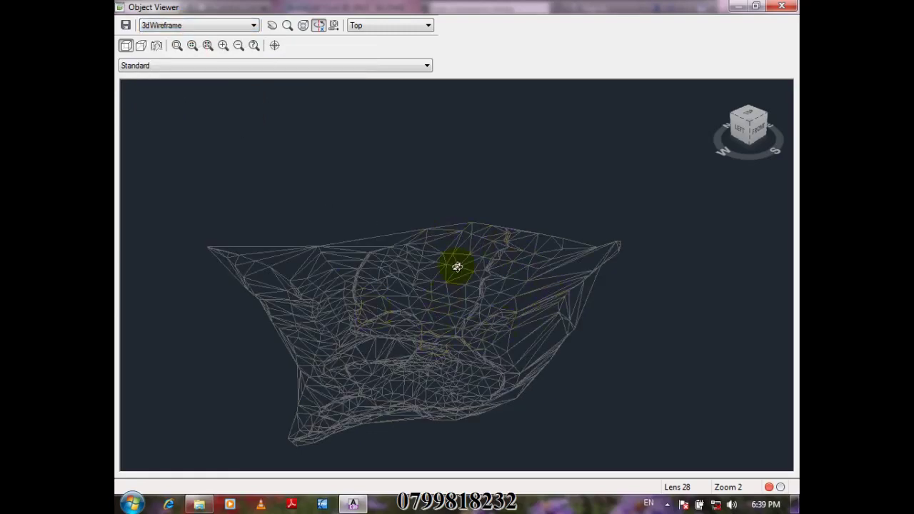
- Show MSURFACE in the Conceptual, Hidden and Realistic visual styles, one after another, to compare them
{"action": "left_click", "coordinate": [200, 30]}
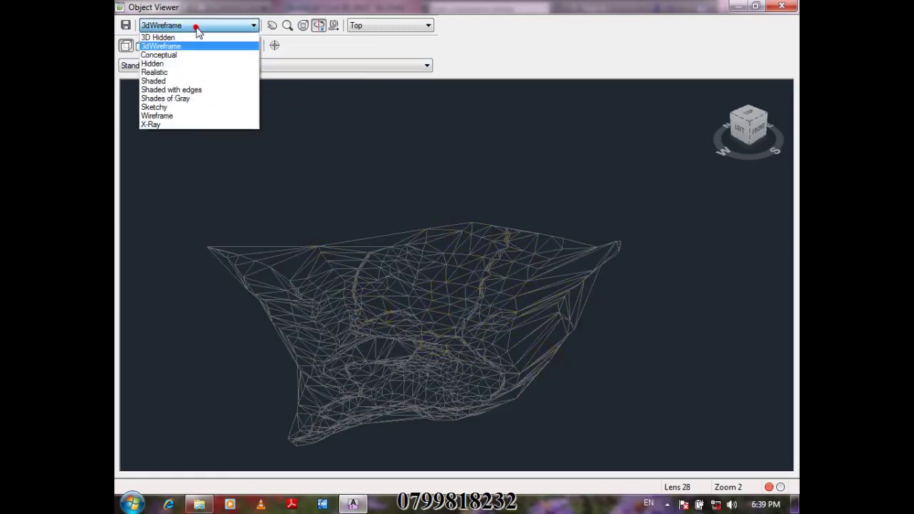
{"action": "left_click", "coordinate": [194, 57]}
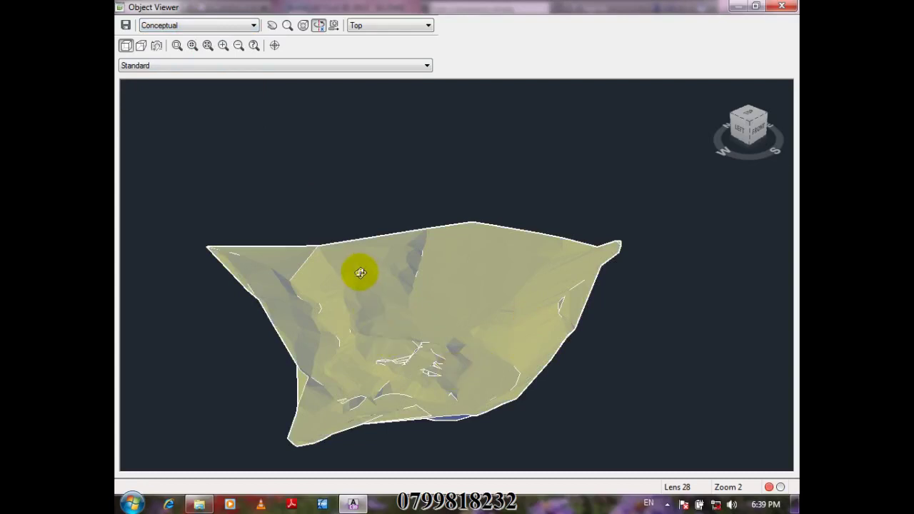
{"action": "left_click", "coordinate": [191, 27]}
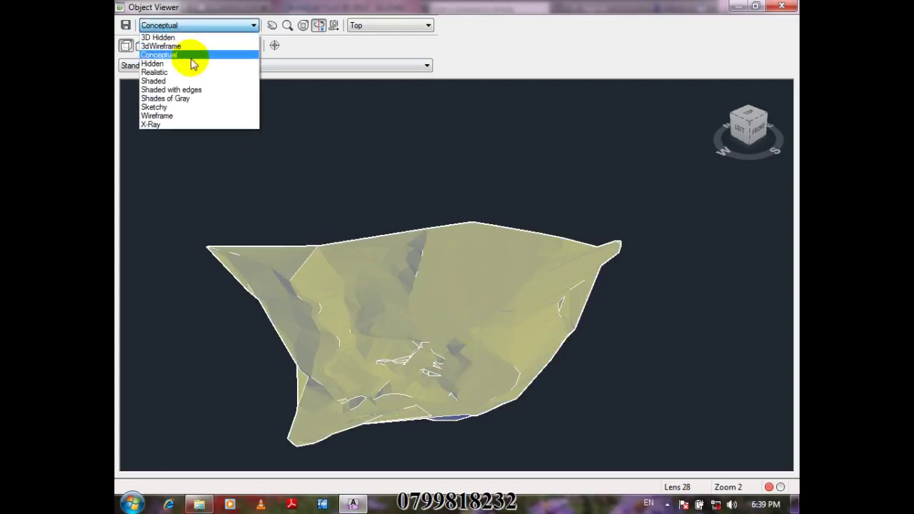
{"action": "left_click", "coordinate": [192, 63]}
{"action": "left_click", "coordinate": [194, 25]}
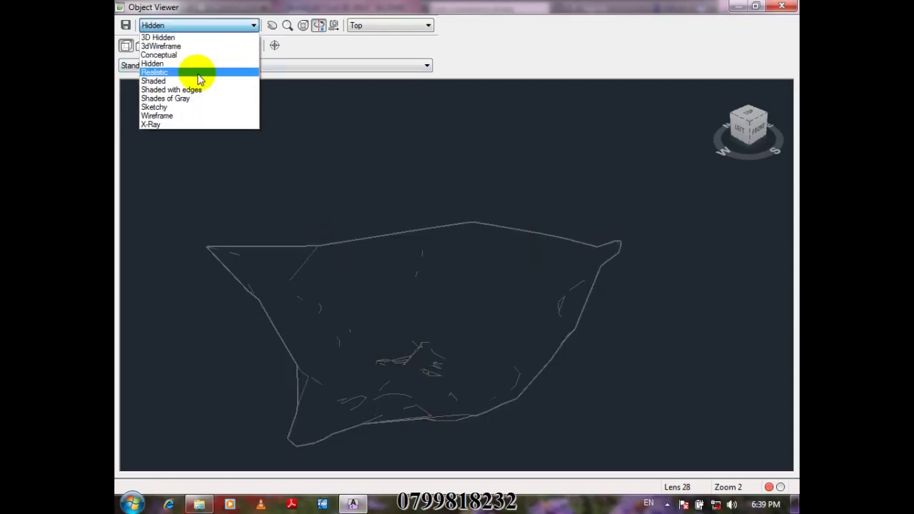
{"action": "left_click", "coordinate": [198, 72]}
- Apply the Shaded visual style and orbit MSURFACE towards its west side to examine the terrain relief up close
{"action": "left_click", "coordinate": [195, 27]}
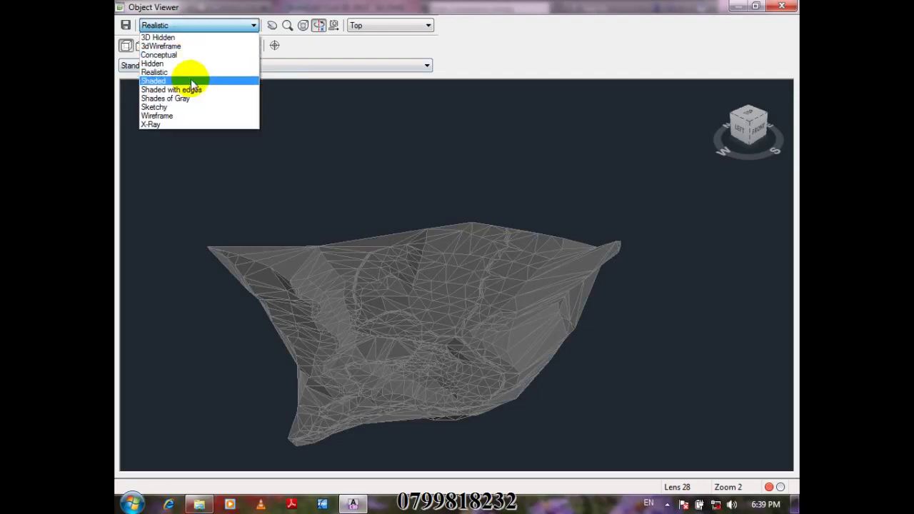
{"action": "left_click", "coordinate": [192, 80]}
{"action": "mouse_move", "coordinate": [397, 284]}
{"action": "left_mouse_down"}
{"action": "mouse_move", "coordinate": [471, 322]}
{"action": "mouse_move", "coordinate": [538, 321]}
{"action": "mouse_move", "coordinate": [602, 362]}
{"action": "mouse_move", "coordinate": [566, 297]}
{"action": "mouse_move", "coordinate": [548, 292]}
{"action": "left_mouse_up"}
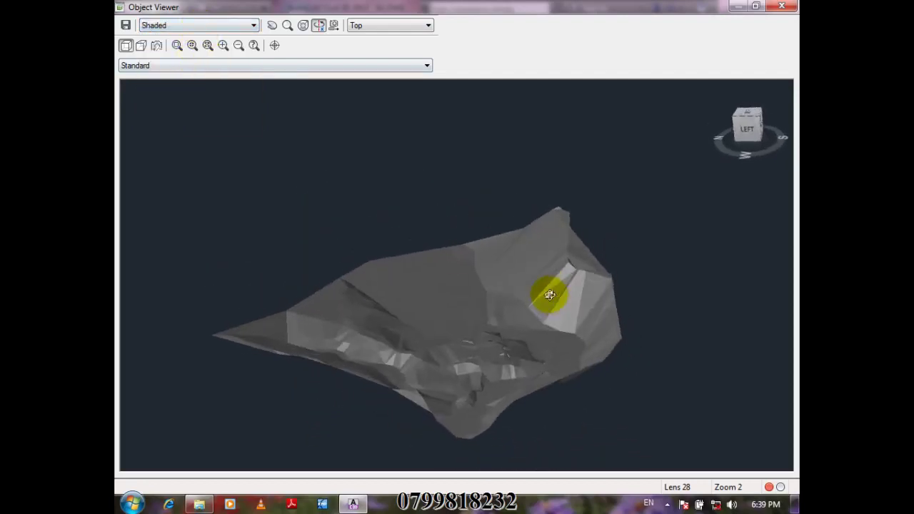
{"action": "left_click_drag", "start_coordinate": [400, 382], "coordinate": [430, 403]}
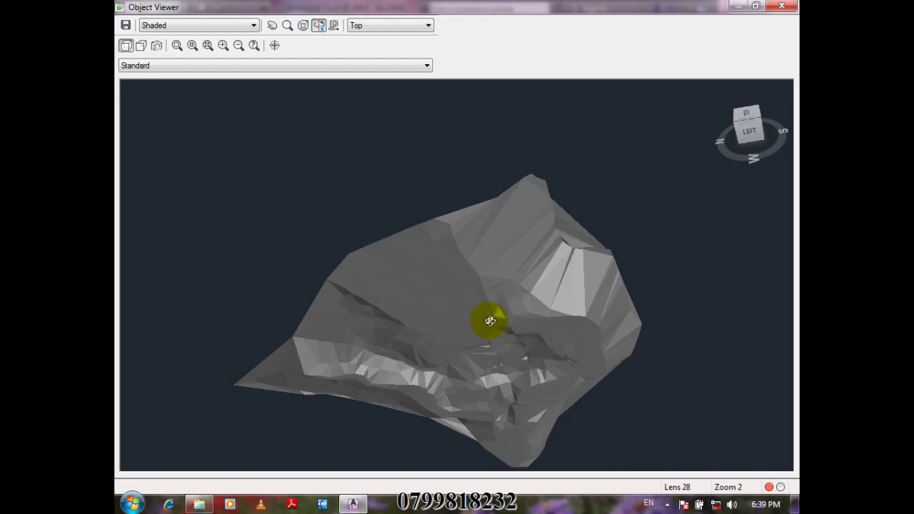
{"action": "left_click_drag", "start_coordinate": [490, 321], "coordinate": [508, 333]}
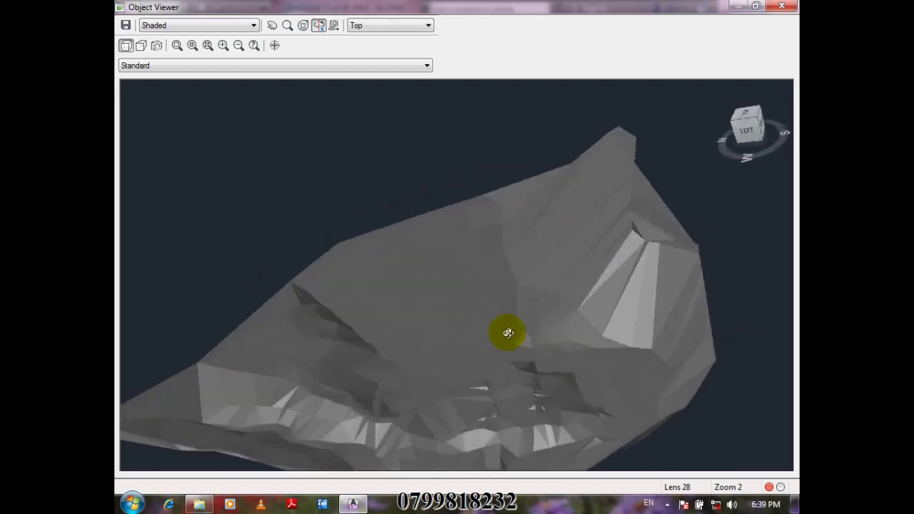